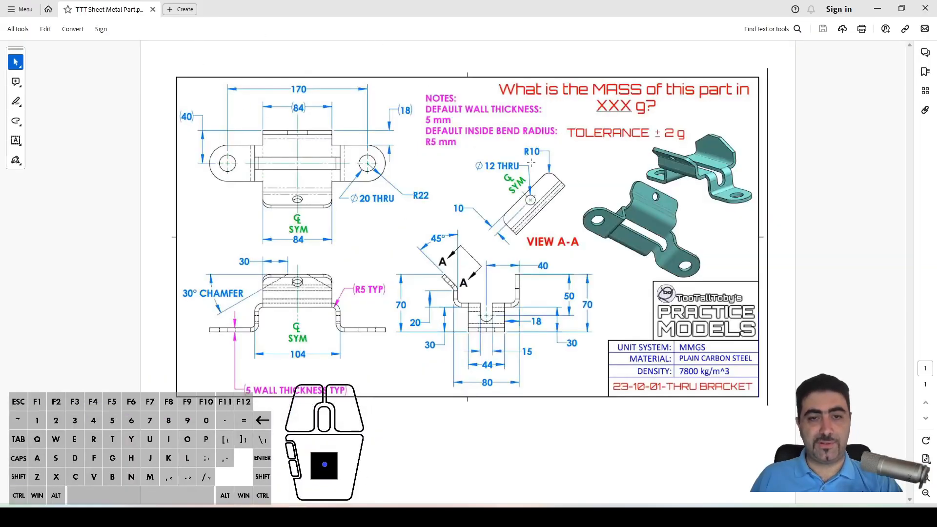
# Step: Trace the bent profiles in the side and front views of the bracket drawing in pen and undo the markings
pyautogui.keyDown('ctrl'); pyautogui.scroll(2, 531, 166); pyautogui.keyUp('ctrl')
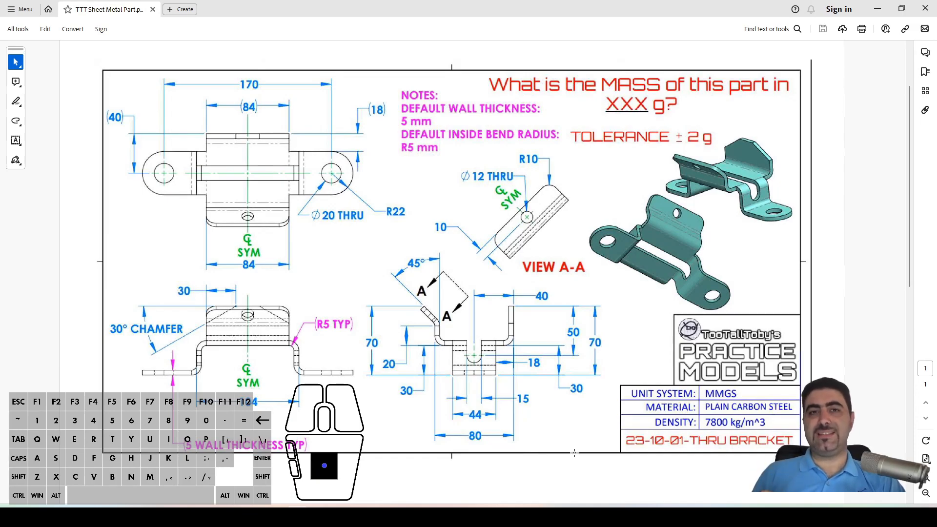
pyautogui.press('n')
pyautogui.moveTo(416, 317)
pyautogui.mouseDown()
pyautogui.moveTo(496, 355)
pyautogui.moveTo(530, 344)
pyautogui.moveTo(527, 319)
pyautogui.mouseUp()
pyautogui.hotkey('ctrl', 'z')
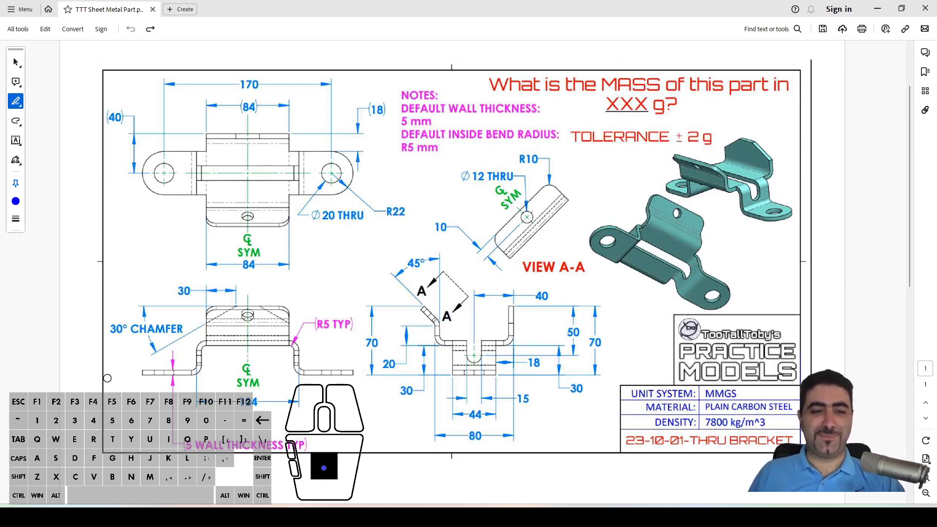
pyautogui.moveTo(140, 378)
pyautogui.mouseDown()
pyautogui.moveTo(205, 378)
pyautogui.moveTo(217, 350)
pyautogui.moveTo(287, 353)
pyautogui.moveTo(289, 382)
pyautogui.moveTo(353, 381)
pyautogui.mouseUp()
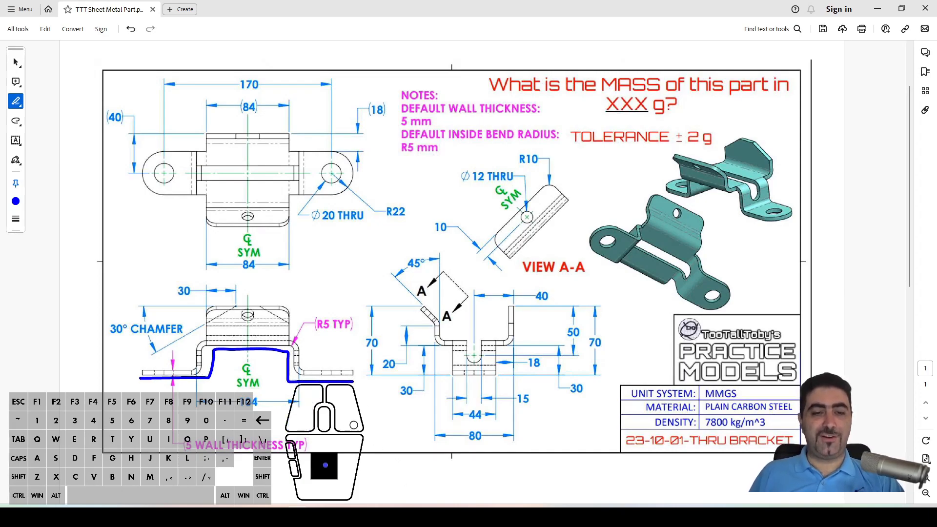
pyautogui.hotkey('ctrl', 'z')
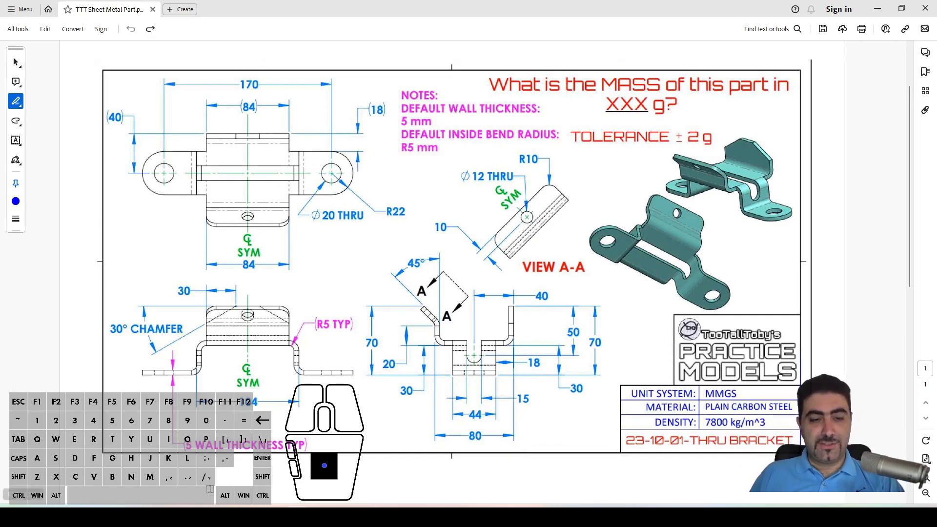
# Step: Switch to Alibre Design and create a new sheet metal part with the default name
pyautogui.click(195, 517)
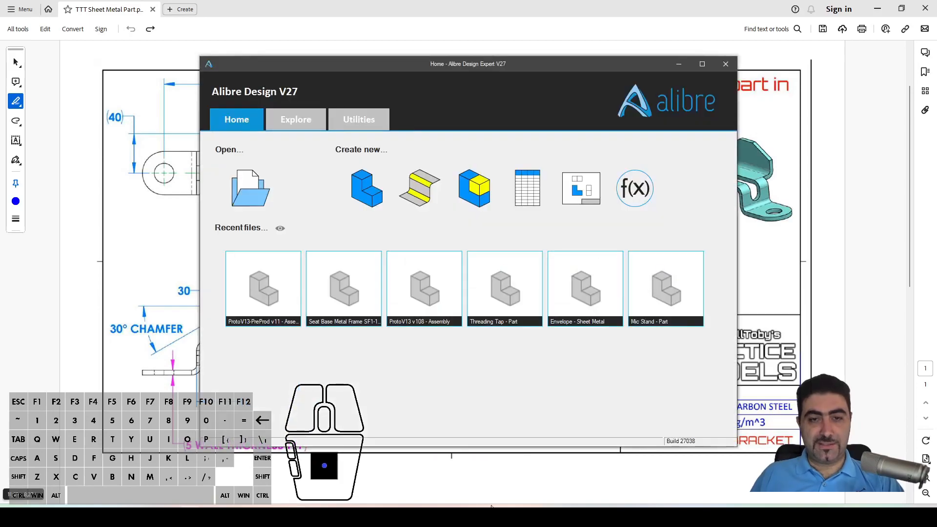
pyautogui.click(423, 199)
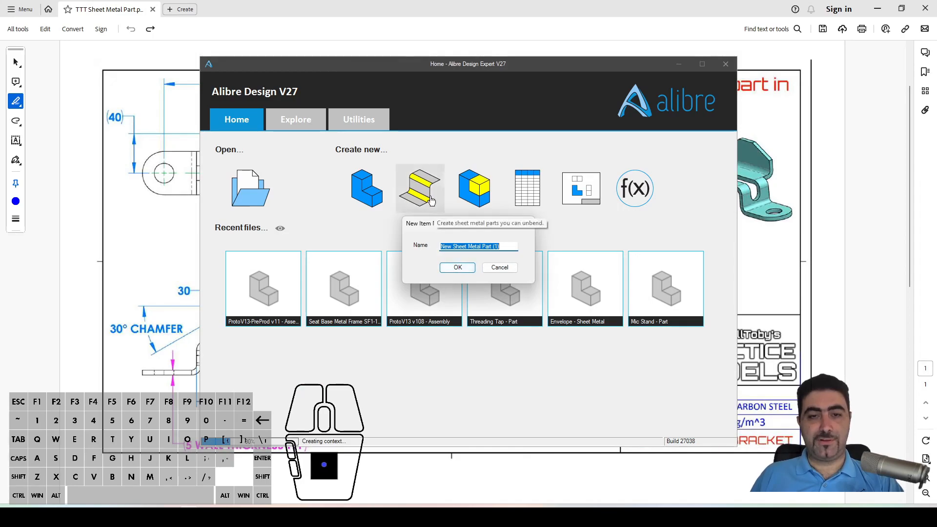
pyautogui.click(458, 268)
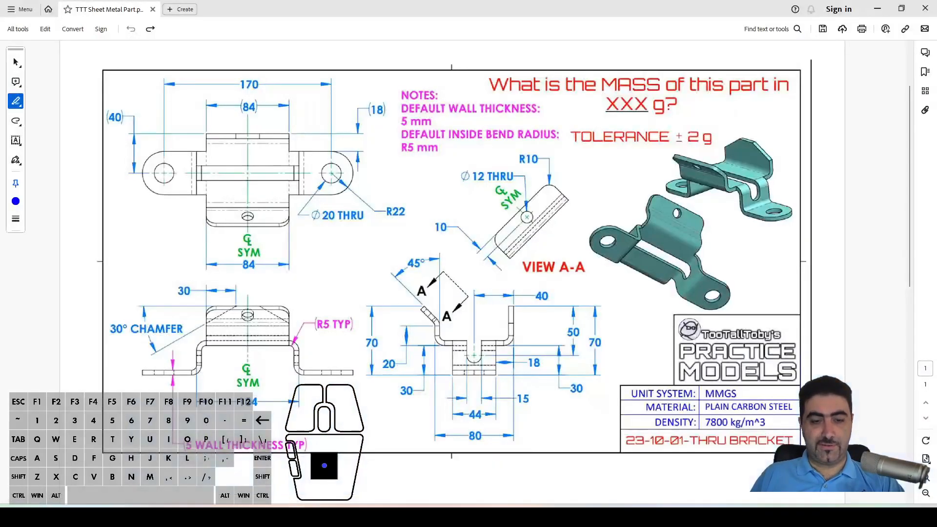
# Step: Underline the default wall thickness and R5 mm bend radius notes on the drawing and undo the underlines
pyautogui.moveTo(396, 115); pyautogui.dragTo(542, 115)
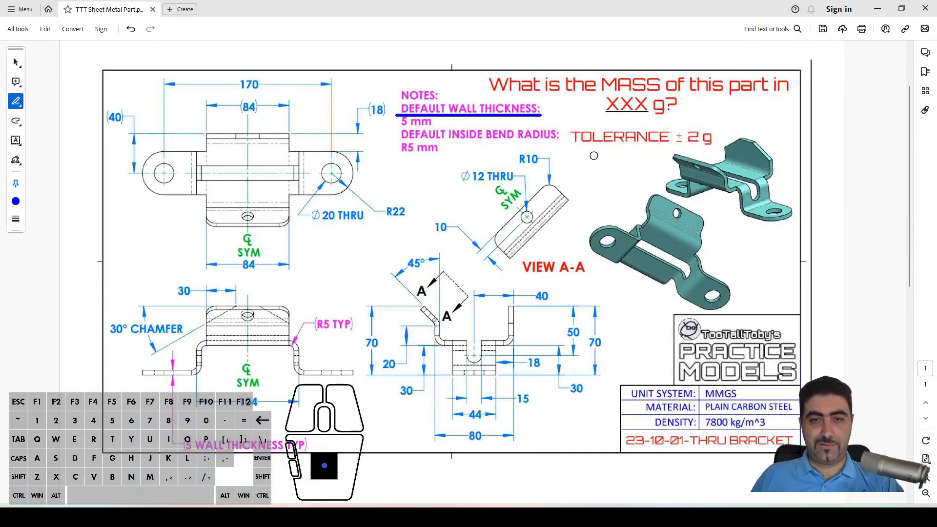
pyautogui.hotkey('ctrl', 'z')
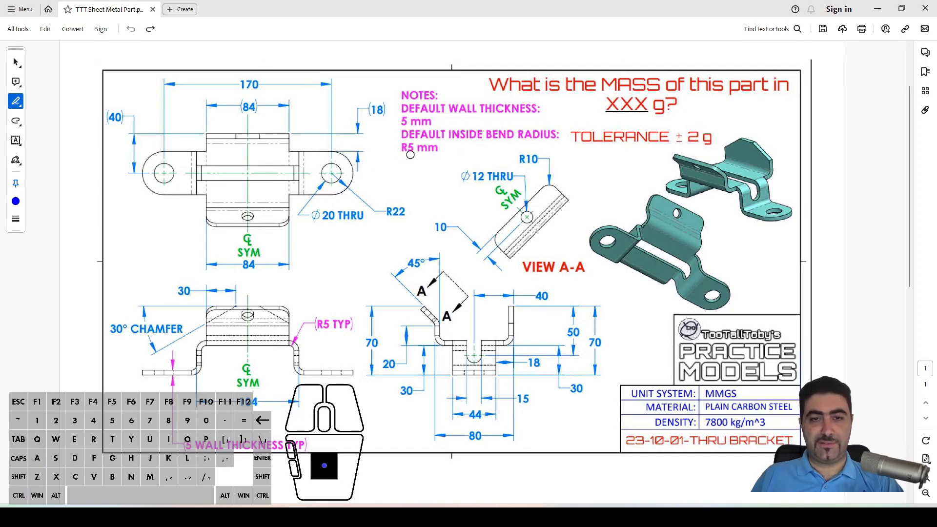
pyautogui.moveTo(398, 154); pyautogui.dragTo(441, 154)
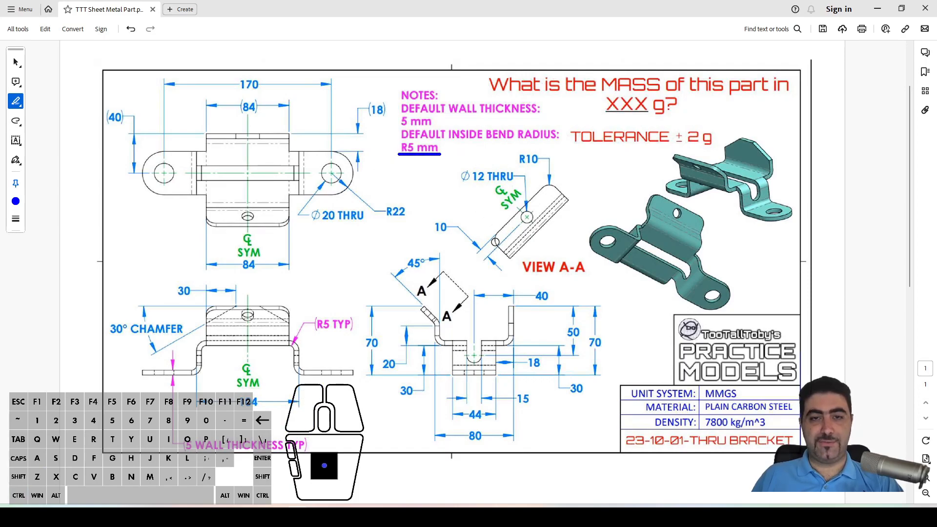
pyautogui.hotkey('ctrl', 'z')
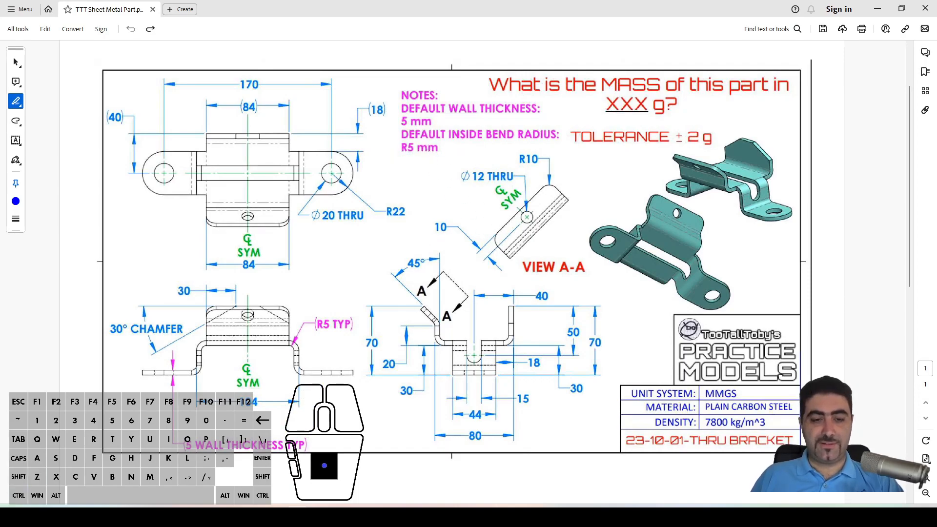
# Step: Set the sheet metal stock thickness to 5 mm and the minimum and global bend radii to AD_Thickness
pyautogui.press('ctrl+super+Right')
pyautogui.click(648, 46)
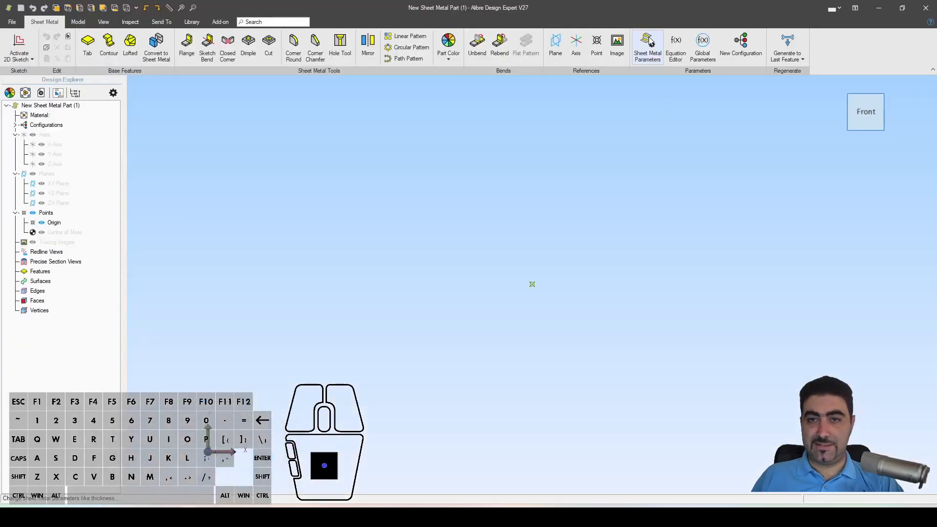
pyautogui.write('5')
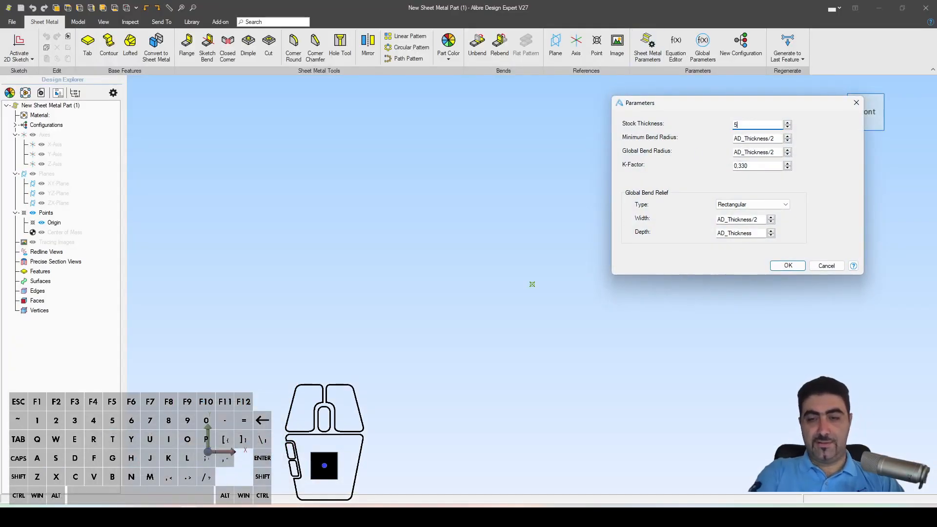
pyautogui.doubleClick(772, 139)
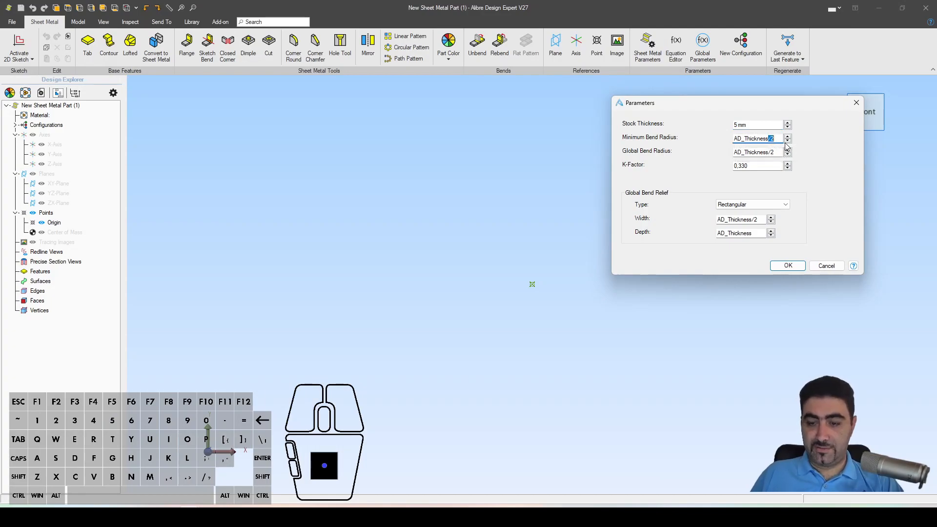
pyautogui.doubleClick(772, 153)
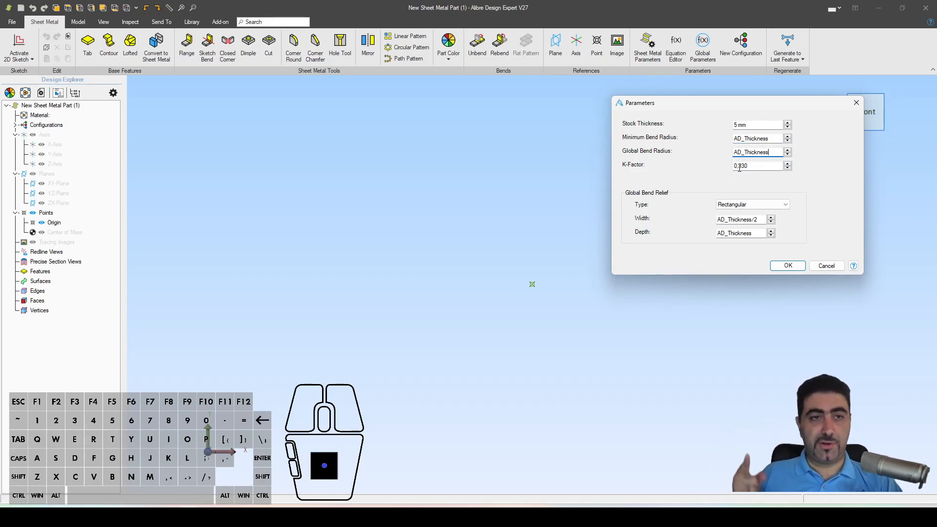
# Step: Set the K-factor to 0.44 and the global bend relief type to None, and accept the sheet metal parameters
pyautogui.doubleClick(739, 166)
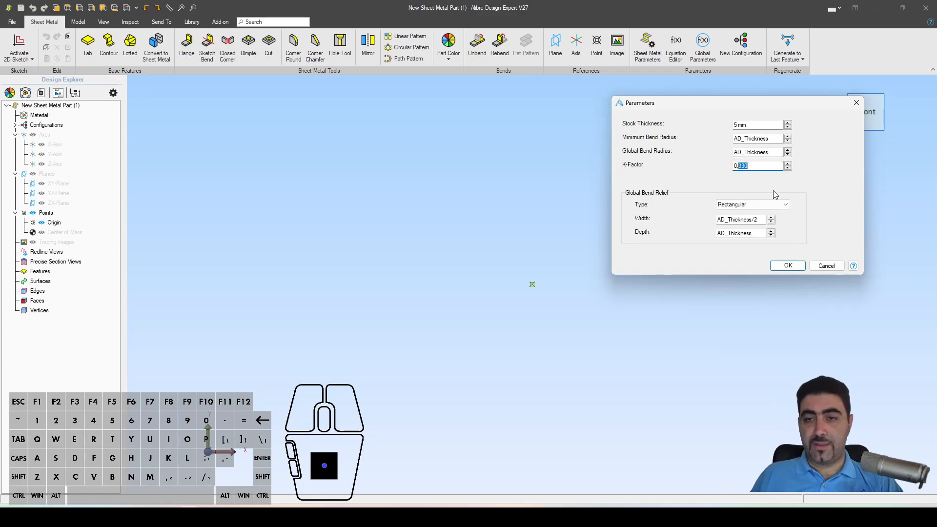
pyautogui.write('44')
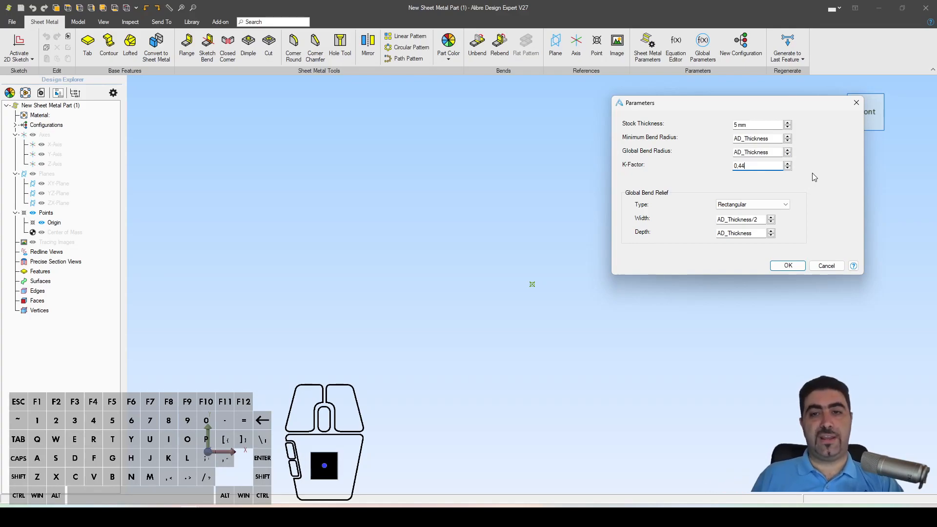
pyautogui.click(771, 205)
pyautogui.click(738, 214)
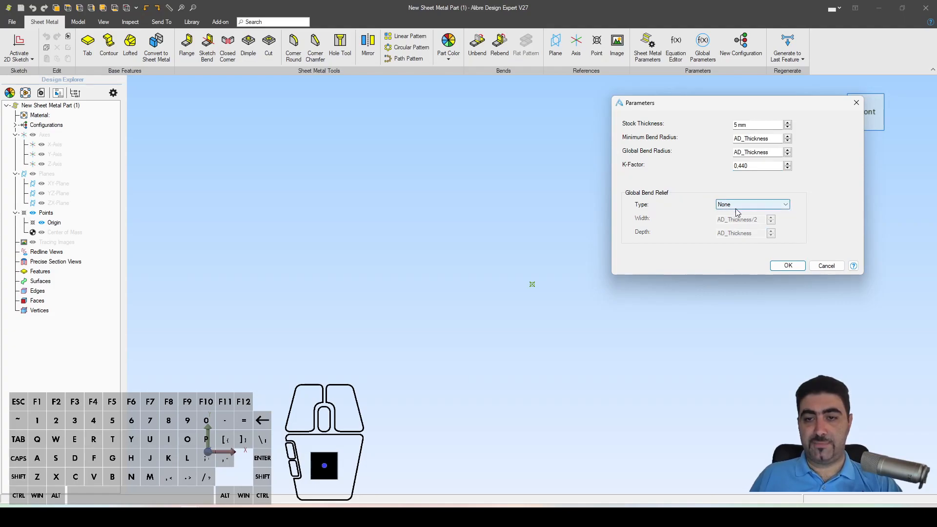
pyautogui.click(787, 268)
# Step: Trace the angled, bent end profile in the side view of the bracket drawing and undo the marking
pyautogui.hotkey('alt', 'Tab')
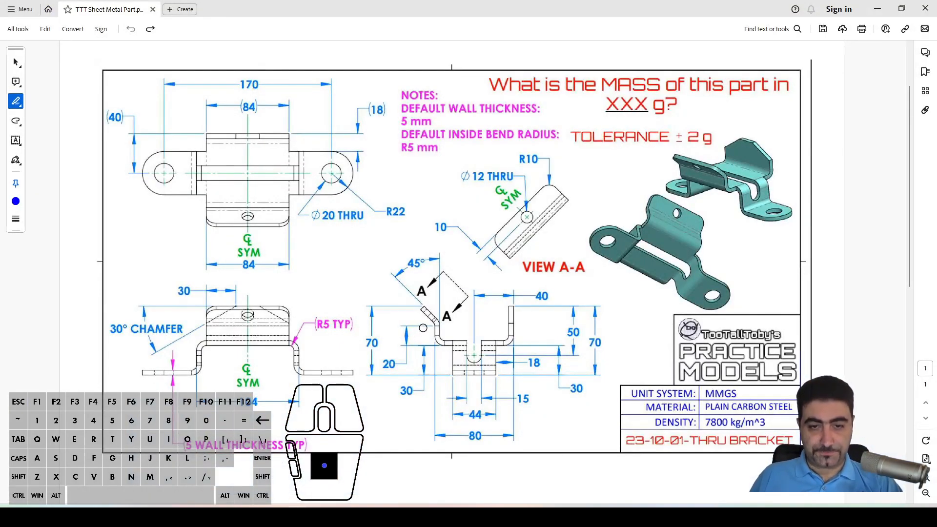
pyautogui.moveTo(411, 305)
pyautogui.mouseDown()
pyautogui.moveTo(456, 349)
pyautogui.moveTo(523, 348)
pyautogui.moveTo(522, 311)
pyautogui.mouseUp()
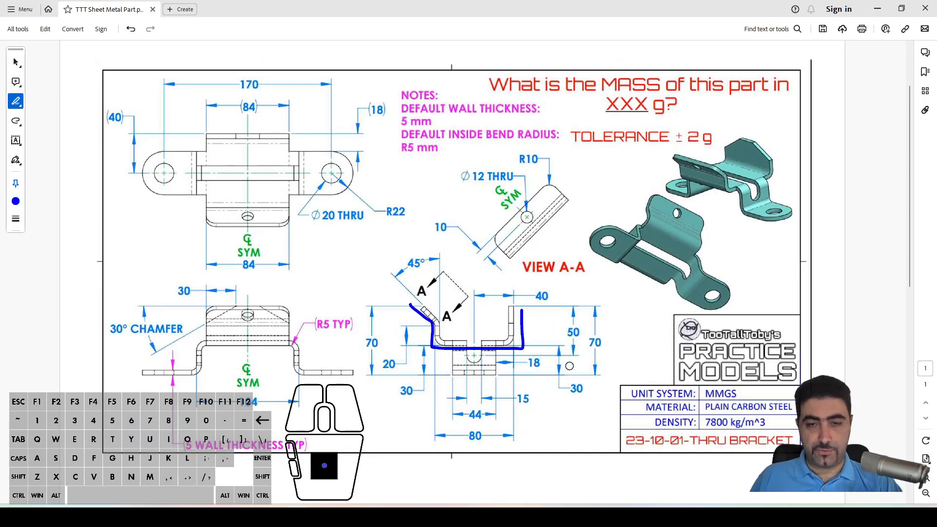
pyautogui.hotkey('ctrl', 'z')
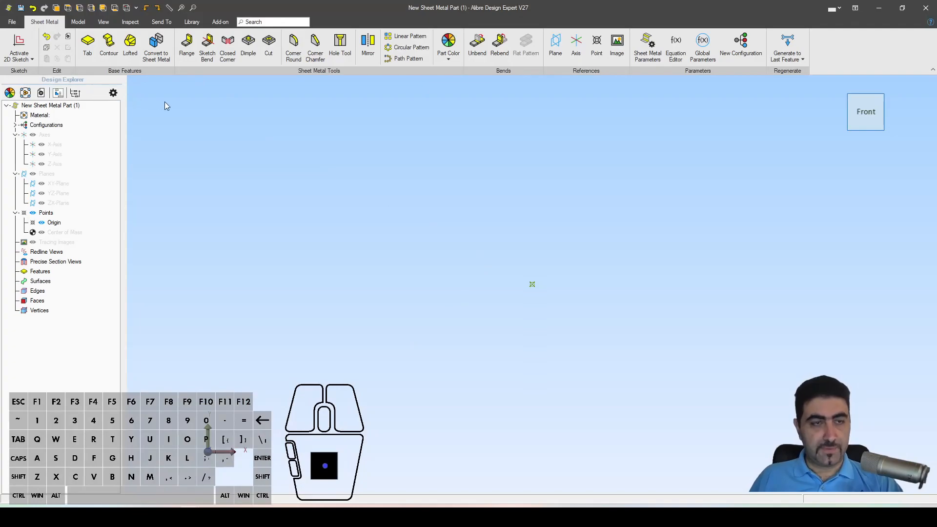
# Step: Hide the reference points and sketch an open U-shaped profile of three lines on the XY-Plane, with the right upright taller than the left
pyautogui.press('l')
pyautogui.click(63, 185)
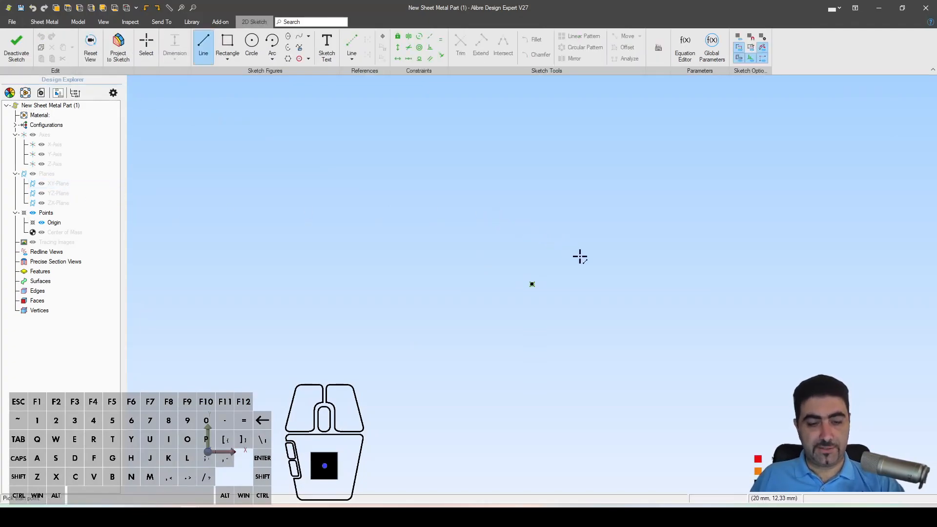
pyautogui.hotkey('alt', 'p')
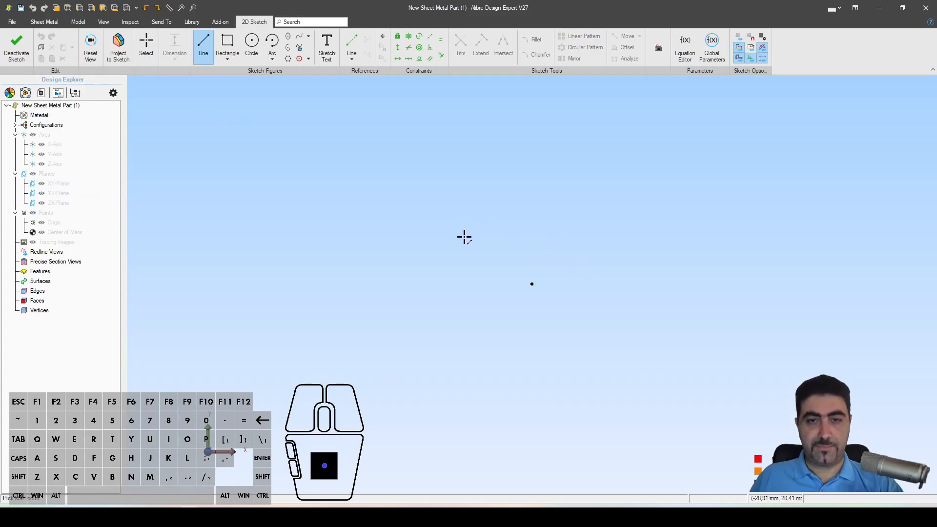
pyautogui.click(483, 241)
pyautogui.click(483, 298)
pyautogui.click(602, 298)
pyautogui.doubleClick(603, 195)
pyautogui.press('Escape')
# Step: Dimension the horizontal base line of the profile to 80 mm
pyautogui.press('d')
pyautogui.click(565, 298)
pyautogui.click(565, 324)
pyautogui.write('80')
pyautogui.press('Return')
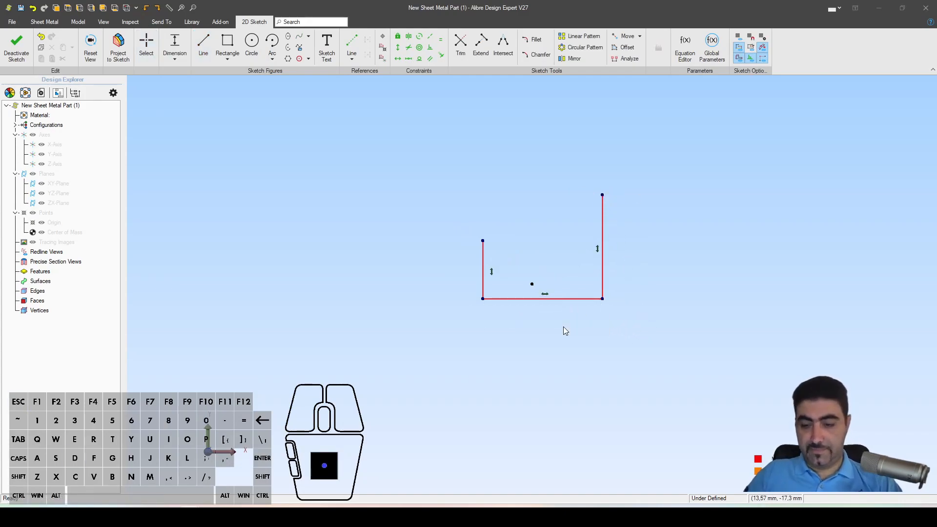
# Step: Dimension the right upright of the profile to 40 mm and the left upright to 20 mm
pyautogui.click(666, 279)
pyautogui.click(711, 273)
pyautogui.write('40')
pyautogui.press('Return')
pyautogui.click(483, 269)
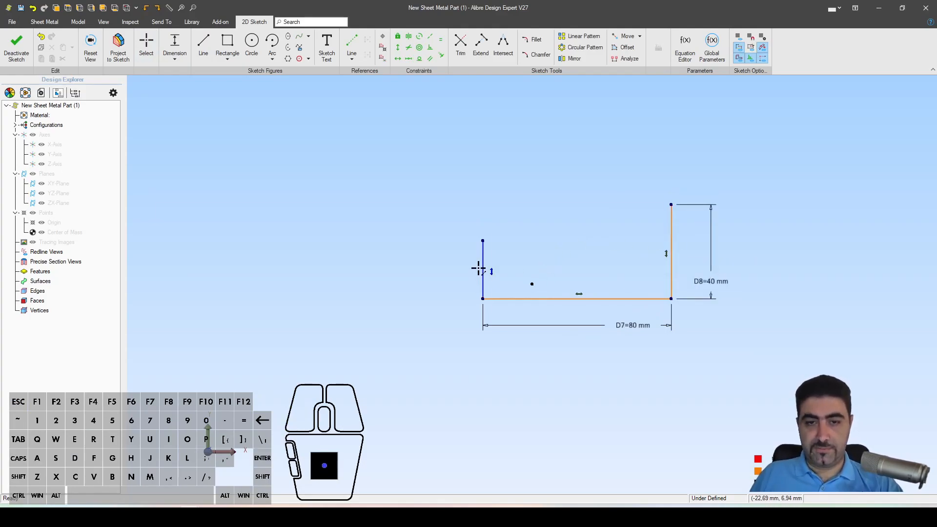
pyautogui.click(456, 271)
pyautogui.write('20')
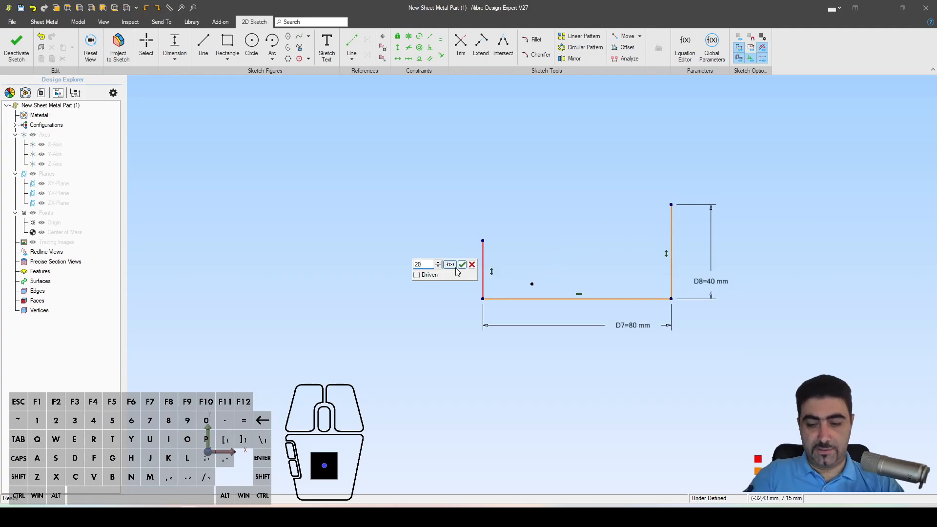
pyautogui.press('Return')
pyautogui.press('Escape')
# Step: Centre the base line on the origin with a midpoint constraint and finish the sketch, ignoring the open-sketch warning
pyautogui.press('m')
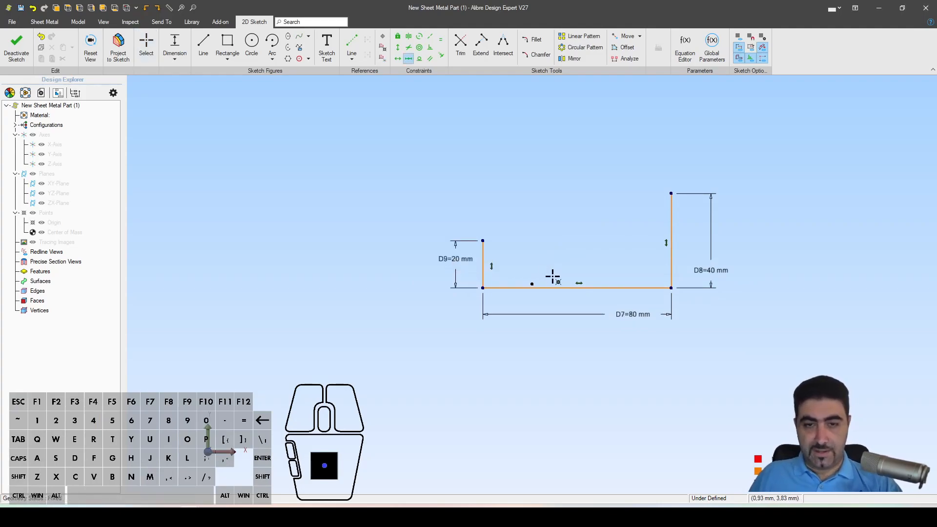
pyautogui.click(541, 288)
pyautogui.press('Escape')
pyautogui.scroll(3, 561, 309)
pyautogui.scroll(-2, 540, 416)
pyautogui.scroll(1, 561, 234)
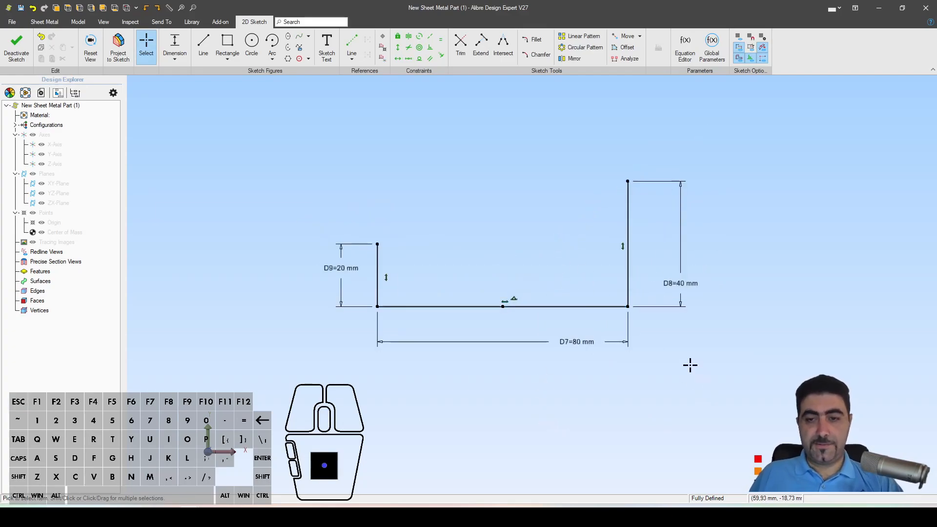
pyautogui.click(16, 46)
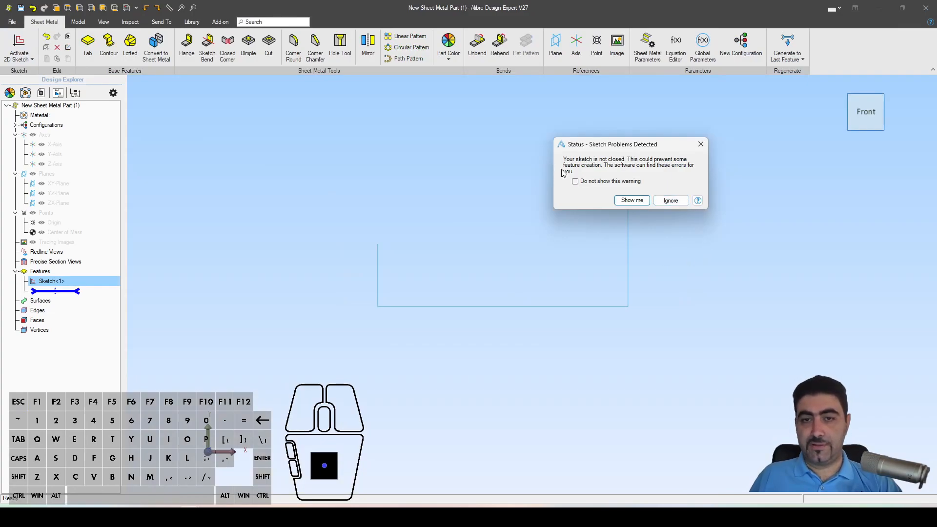
pyautogui.click(671, 201)
# Step: Start a contour base flange from the U-shaped sketch and reverse its thickness so the material lies inside the profile
pyautogui.moveTo(615, 225); pyautogui.dragTo(587, 244, button='middle')
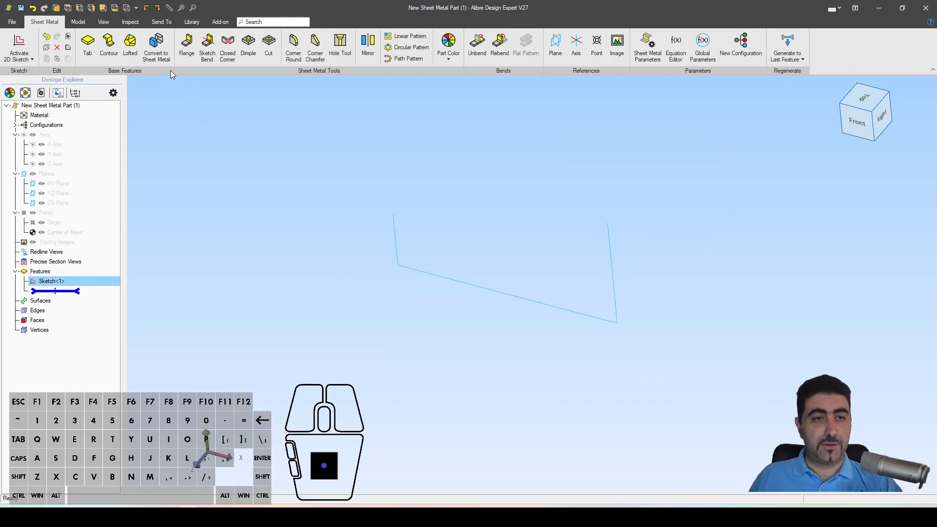
pyautogui.click(103, 49)
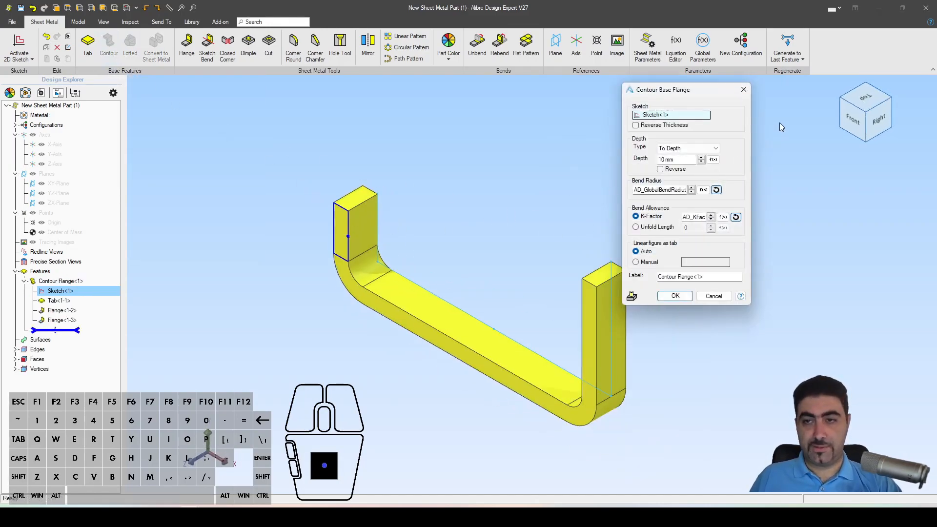
pyautogui.click(854, 120)
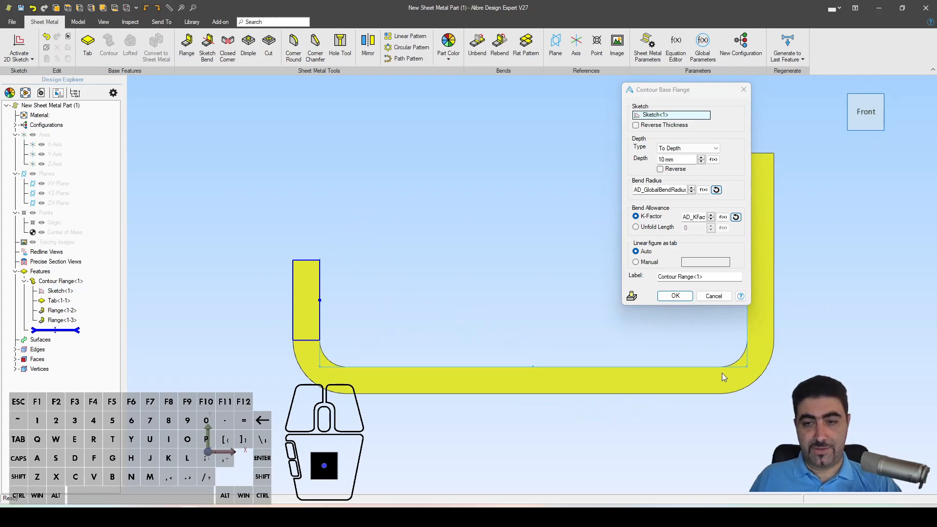
pyautogui.click(660, 170)
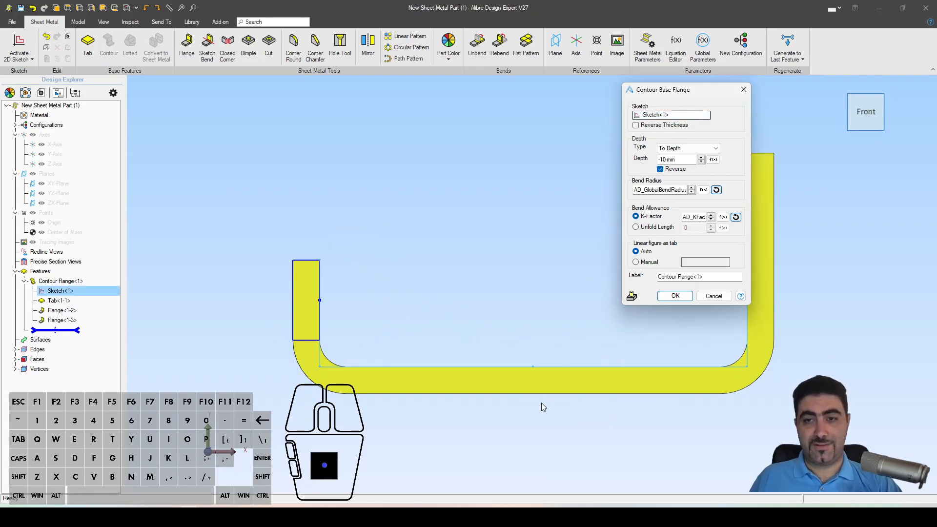
pyautogui.click(660, 169)
pyautogui.click(636, 125)
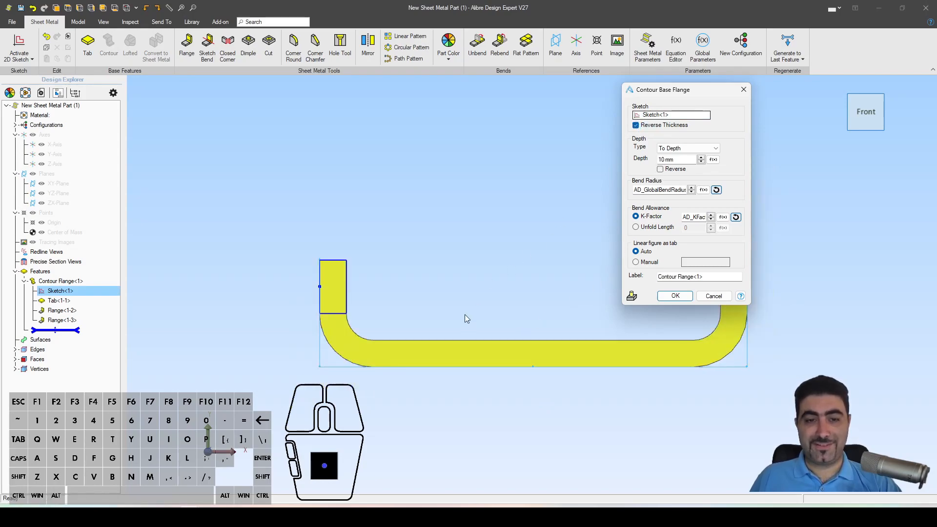
pyautogui.moveTo(433, 435); pyautogui.dragTo(545, 378, button='middle')
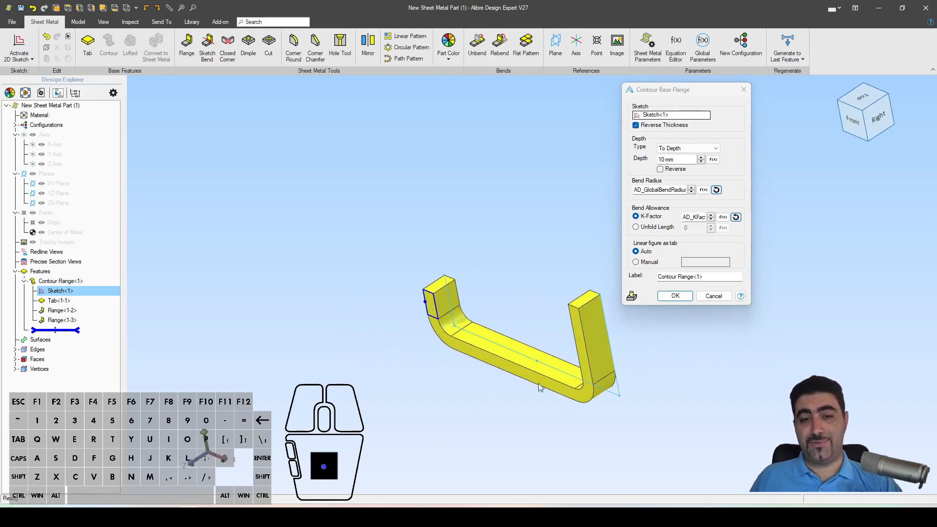
pyautogui.moveTo(555, 337); pyautogui.dragTo(493, 381, button='middle')
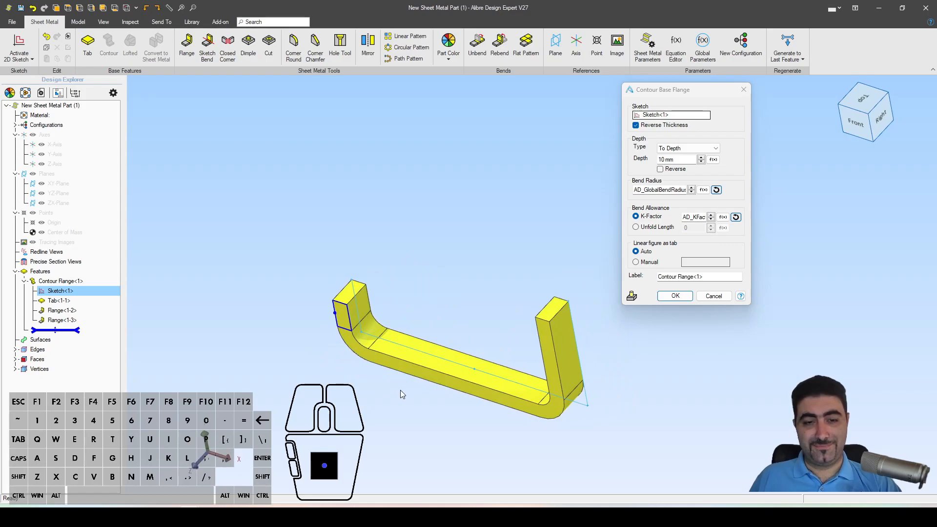
# Step: Set the contour base flange's depth type to Mid Plane with a depth of 84 mm and create it
pyautogui.click(695, 164)
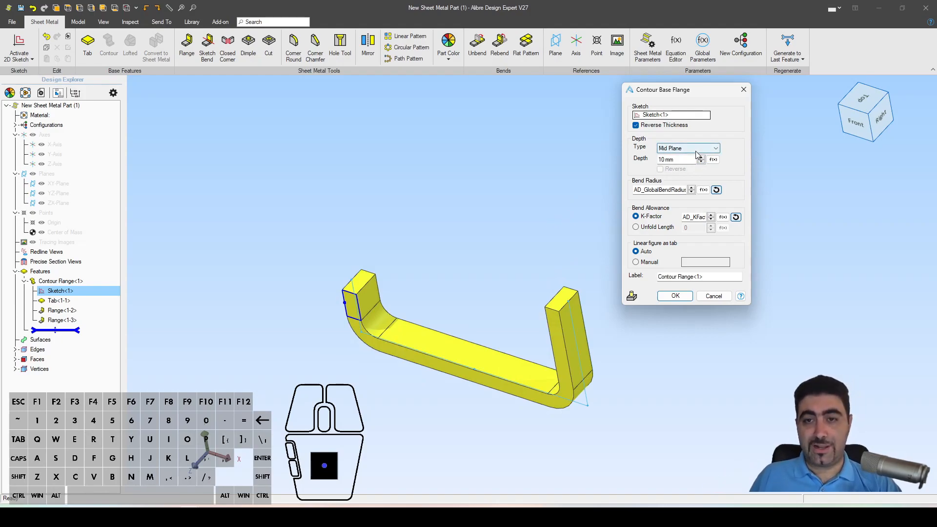
pyautogui.moveTo(605, 194)
pyautogui.mouseDown(button='middle')
pyautogui.moveTo(513, 242)
pyautogui.moveTo(523, 251)
pyautogui.moveTo(532, 233)
pyautogui.mouseUp(button='middle')
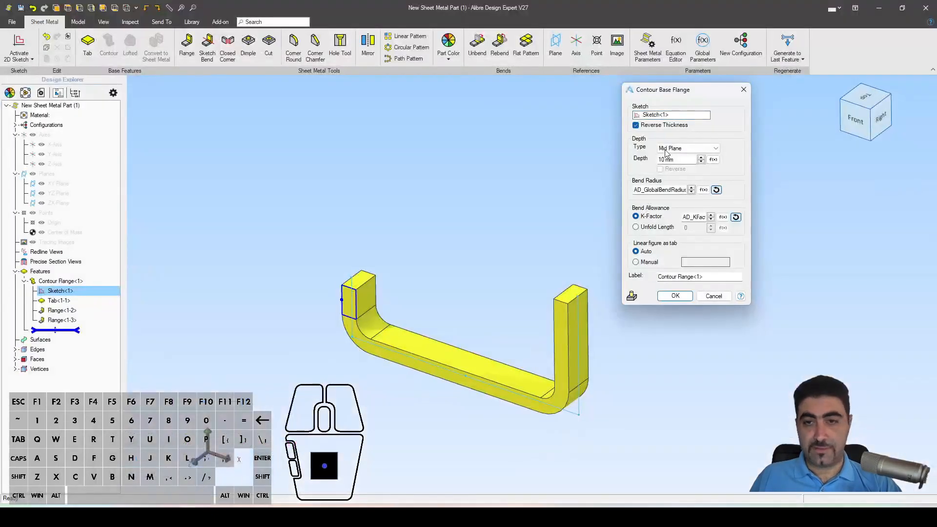
pyautogui.click(660, 159)
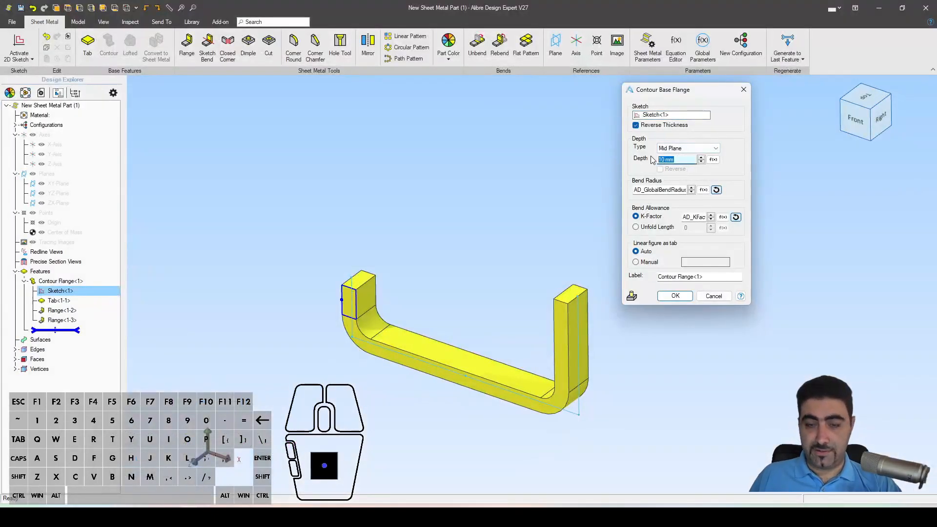
pyautogui.write('40')
pyautogui.press('Return')
pyautogui.press('Escape')
pyautogui.click(661, 187)
pyautogui.moveTo(652, 233); pyautogui.dragTo(525, 237, button='middle')
pyautogui.press('Escape')
# Step: Add a 50 mm long flange along the upper outer edge of the shorter upright
pyautogui.click(187, 45)
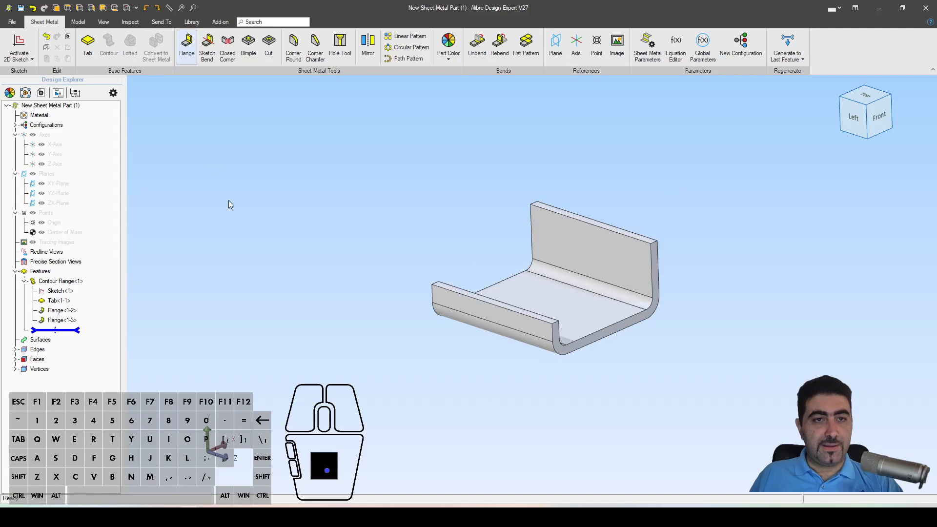
pyautogui.click(476, 310)
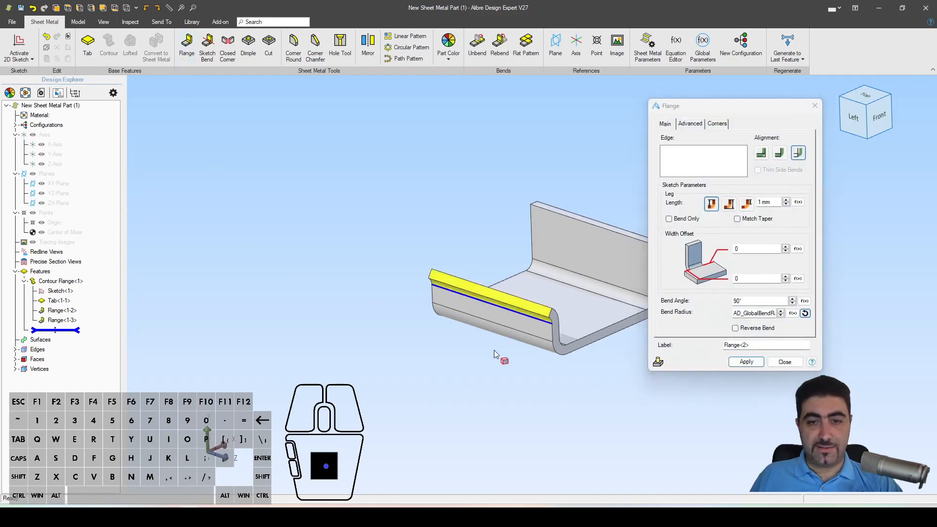
pyautogui.click(770, 206)
pyautogui.write('50')
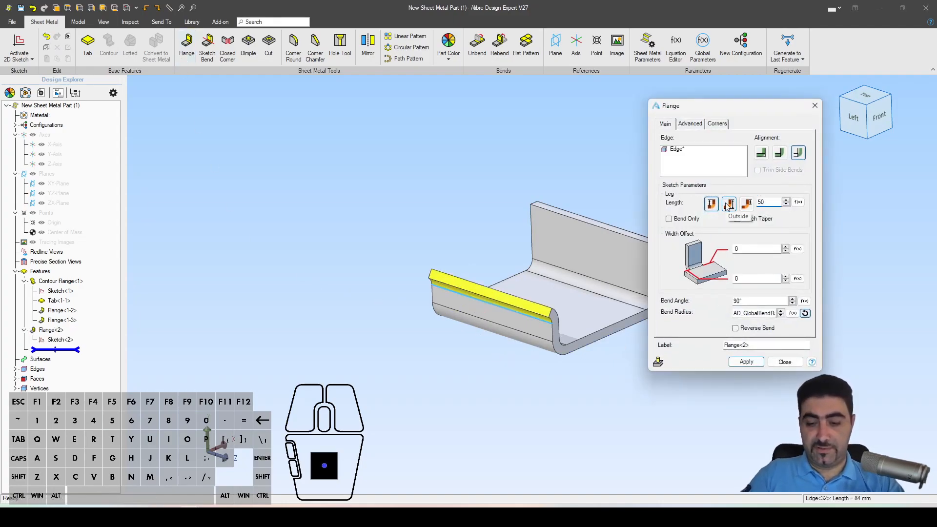
pyautogui.press('Return')
pyautogui.click(785, 362)
# Step: Edit the new flange on the shorter upright and set its bend angle to 45°
pyautogui.rightClick(68, 329)
pyautogui.click(89, 336)
pyautogui.moveTo(485, 350); pyautogui.dragTo(458, 350, button='middle')
pyautogui.moveTo(752, 303); pyautogui.dragTo(721, 303)
pyautogui.write('4')
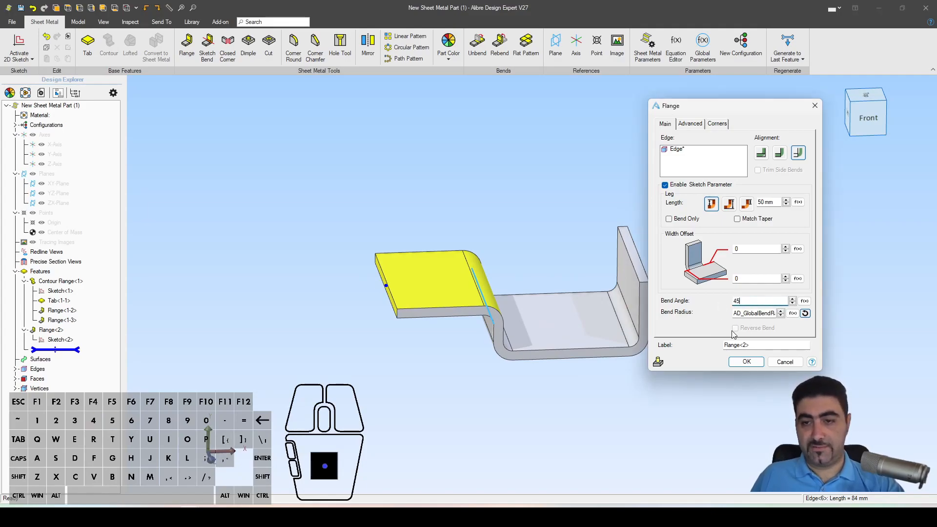
pyautogui.write('5')
pyautogui.press('Tab')
pyautogui.moveTo(643, 266); pyautogui.dragTo(603, 276, button='middle')
pyautogui.click(863, 112)
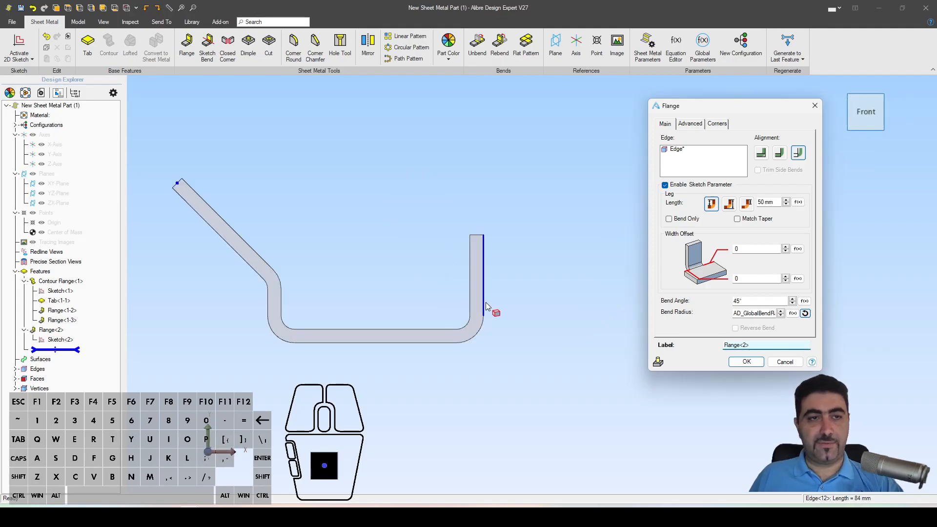
pyautogui.moveTo(443, 297); pyautogui.dragTo(497, 293, button='right')
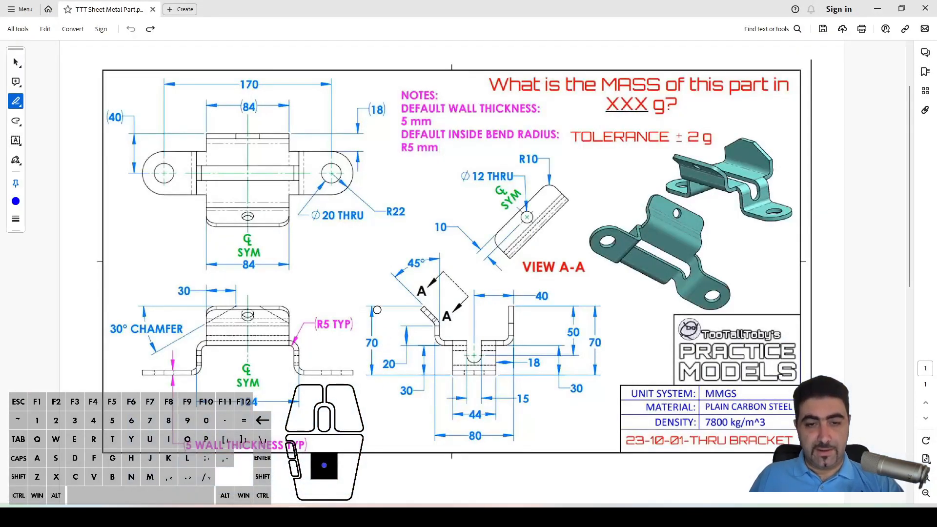
# Step: Switch to the PDF drawing and circle the two 70 mm overall height dimensions
pyautogui.moveTo(364, 295)
pyautogui.mouseDown()
pyautogui.moveTo(347, 359)
pyautogui.moveTo(387, 305)
pyautogui.moveTo(364, 296)
pyautogui.mouseUp()
pyautogui.moveTo(606, 296)
pyautogui.mouseDown()
pyautogui.moveTo(576, 373)
pyautogui.moveTo(595, 296)
pyautogui.mouseUp()
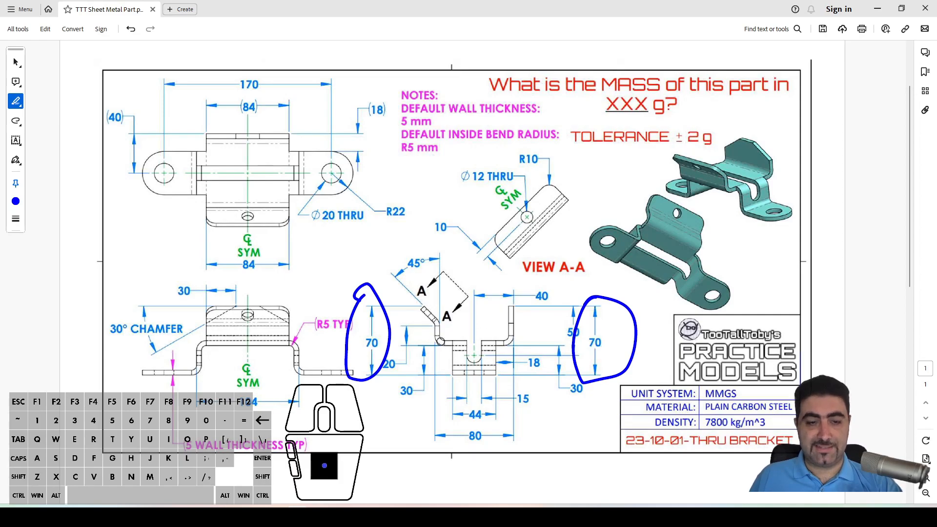
# Step: Return to Alibre Design and accept the edit of the 45° flange
pyautogui.hotkey('alt', 'Tab')
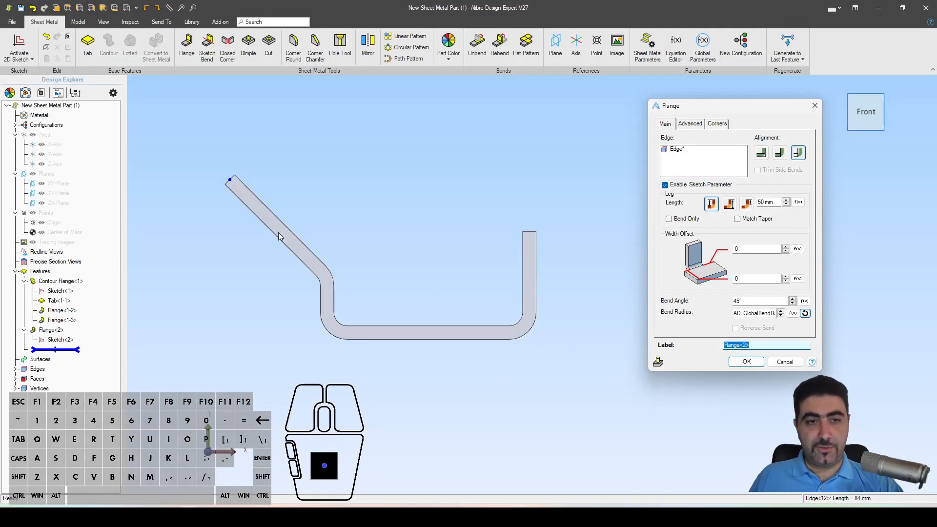
pyautogui.click(747, 362)
pyautogui.press('Escape')
pyautogui.moveTo(654, 359); pyautogui.dragTo(538, 332, button='middle')
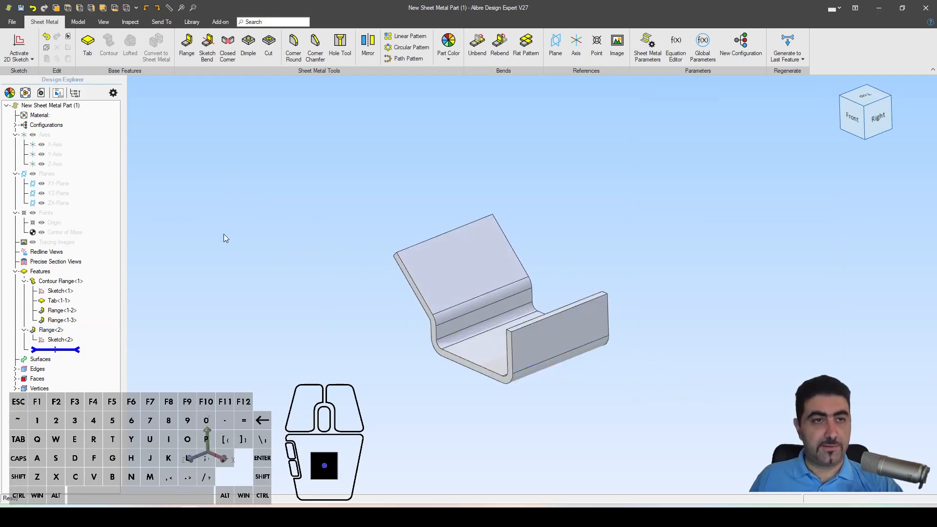
# Step: Start a sketch on the outer face of the taller upright and project its top edge as a reference line
pyautogui.hotkey('ctrl', '6')
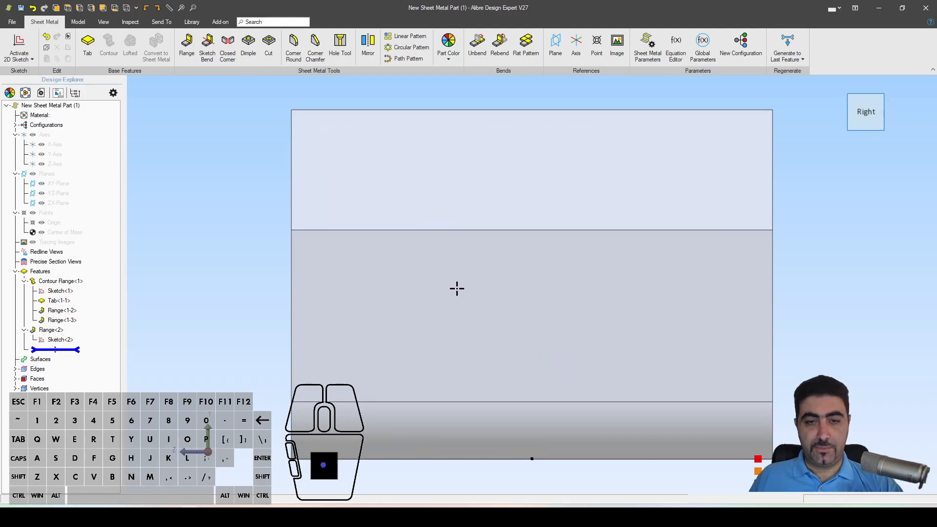
pyautogui.click(354, 246)
pyautogui.click(368, 231)
pyautogui.click(424, 201)
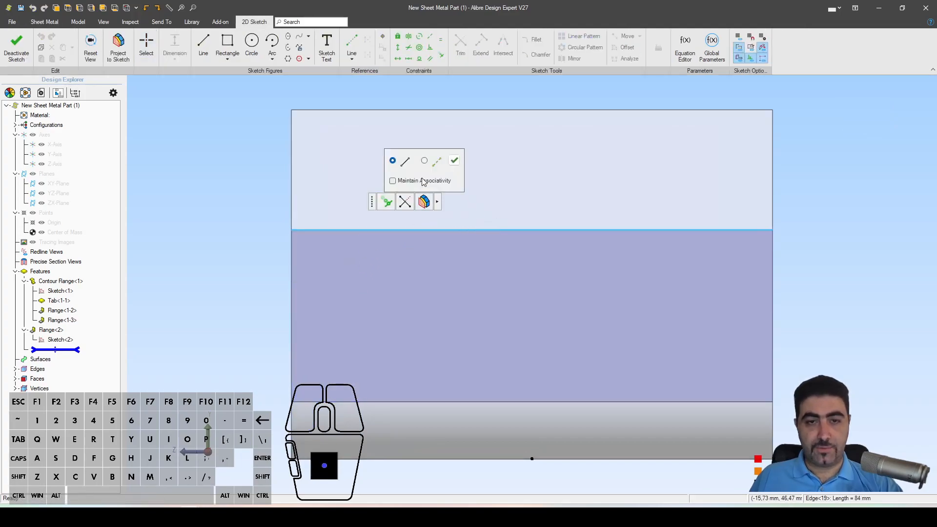
pyautogui.click(433, 182)
pyautogui.click(458, 161)
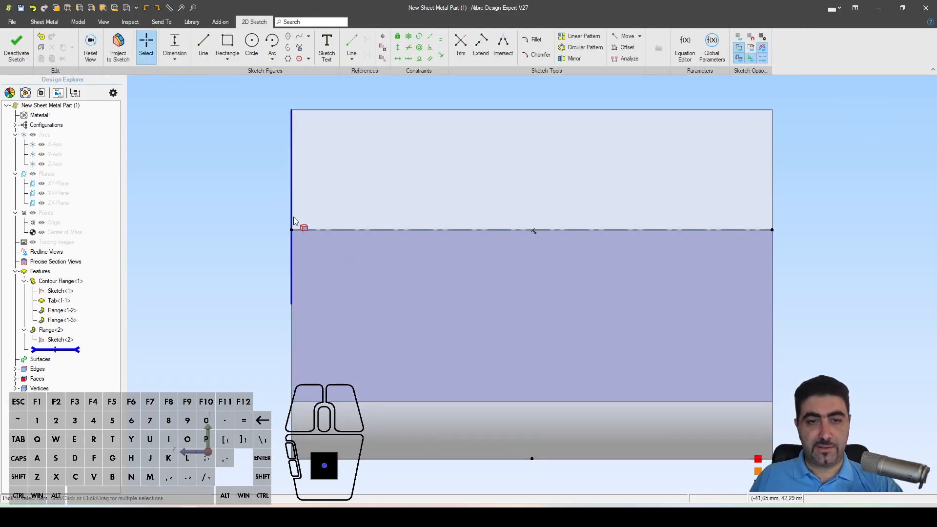
# Step: Draw a rectangle upward from the projected top edge, match its width to that edge, and dimension its height to 50 mm
pyautogui.press('r')
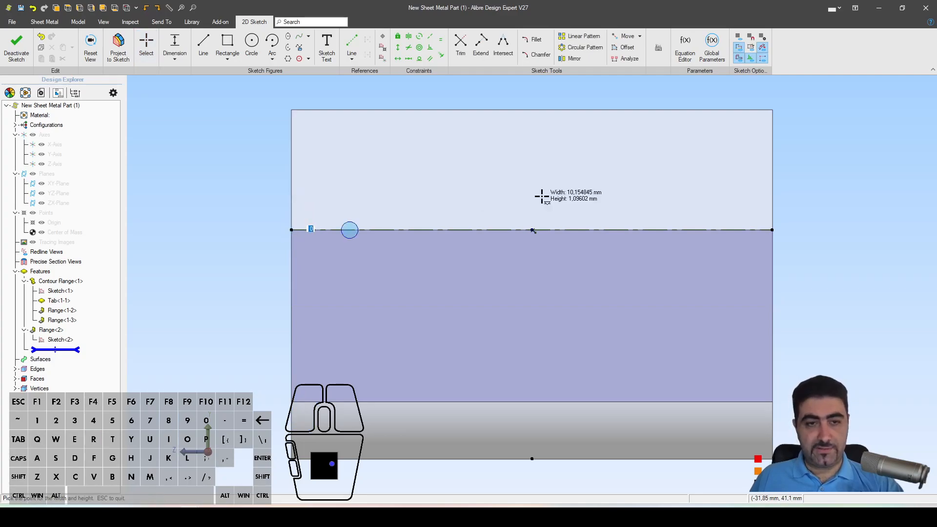
pyautogui.click(794, 89)
pyautogui.click(768, 230)
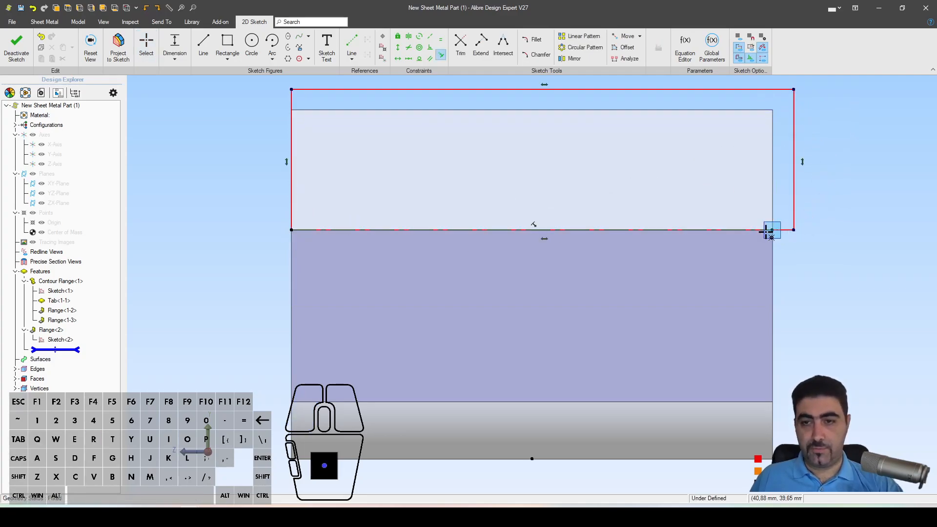
pyautogui.click(774, 141)
pyautogui.click(821, 146)
pyautogui.write('50')
pyautogui.press('Return')
pyautogui.scroll(-3, 463, 293)
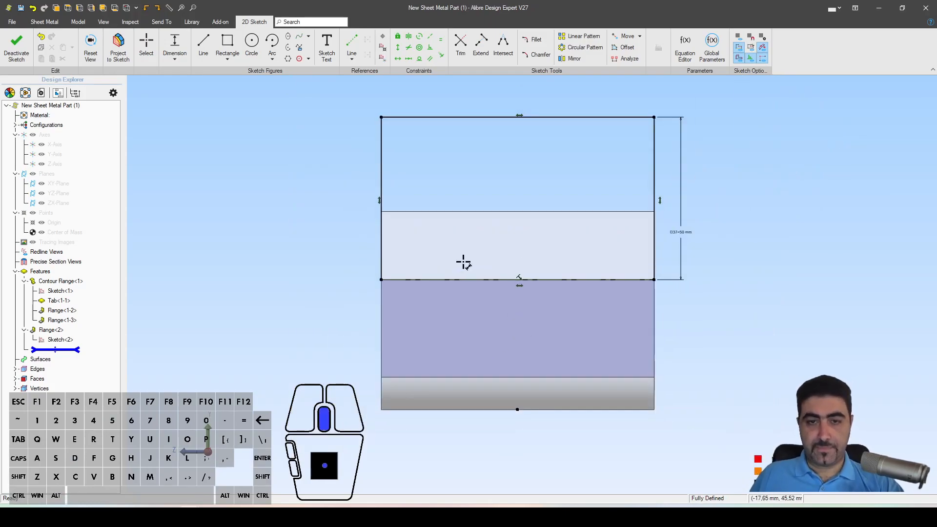
# Step: Cut the angled flange with the rectangle sketch as Through ALL, trimming it level with the taller upright
pyautogui.moveTo(460, 262); pyautogui.dragTo(478, 264, button='middle')
pyautogui.moveTo(349, 217); pyautogui.dragTo(343, 229, button='middle')
pyautogui.press('s')
pyautogui.click(269, 44)
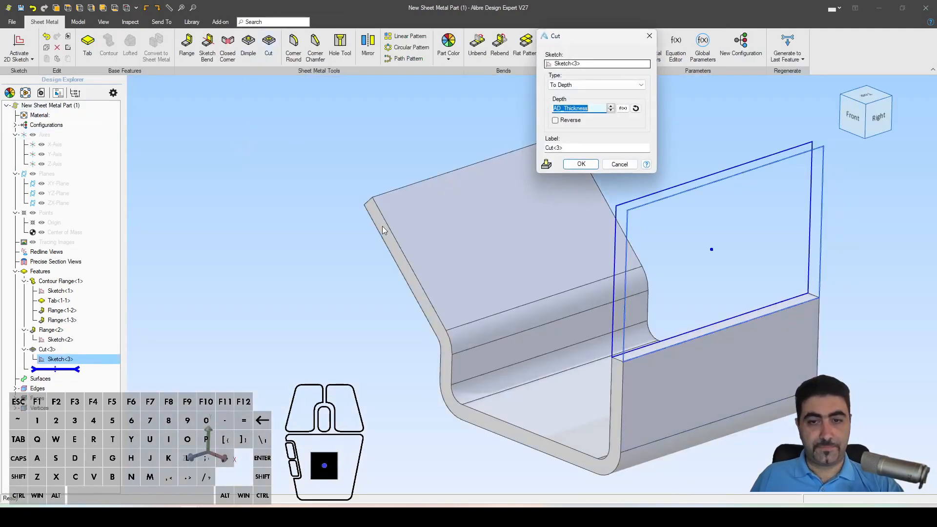
pyautogui.click(581, 83)
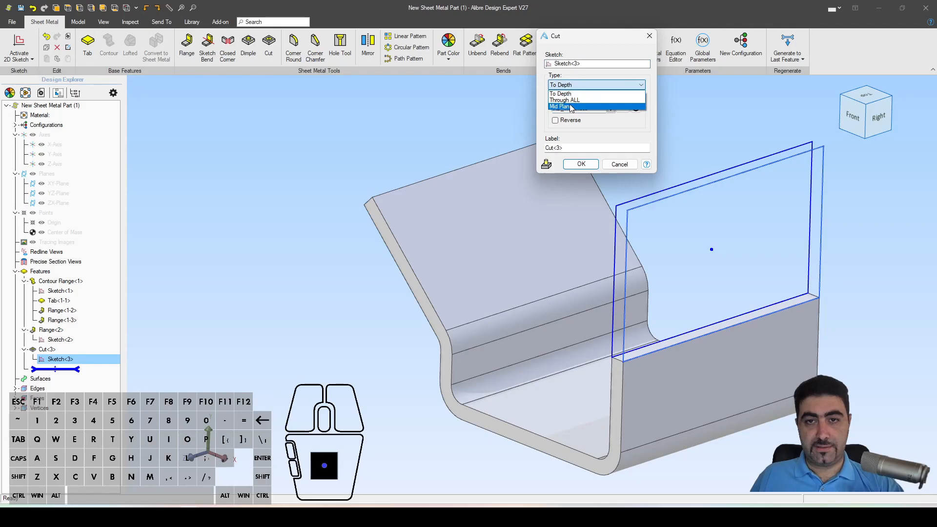
pyautogui.click(572, 108)
pyautogui.click(572, 86)
pyautogui.click(574, 100)
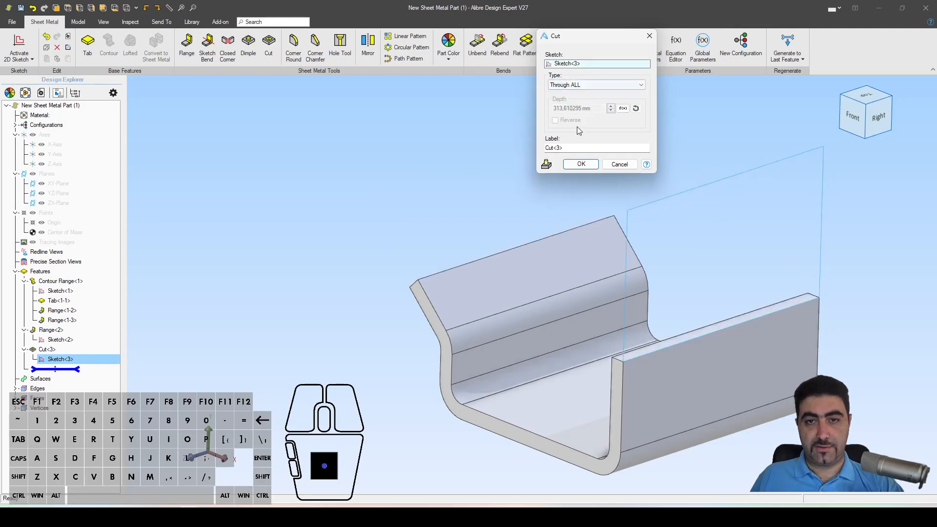
pyautogui.click(581, 164)
# Step: Examine the cut end face of the 45° flange from the front and at an angle
pyautogui.click(854, 117)
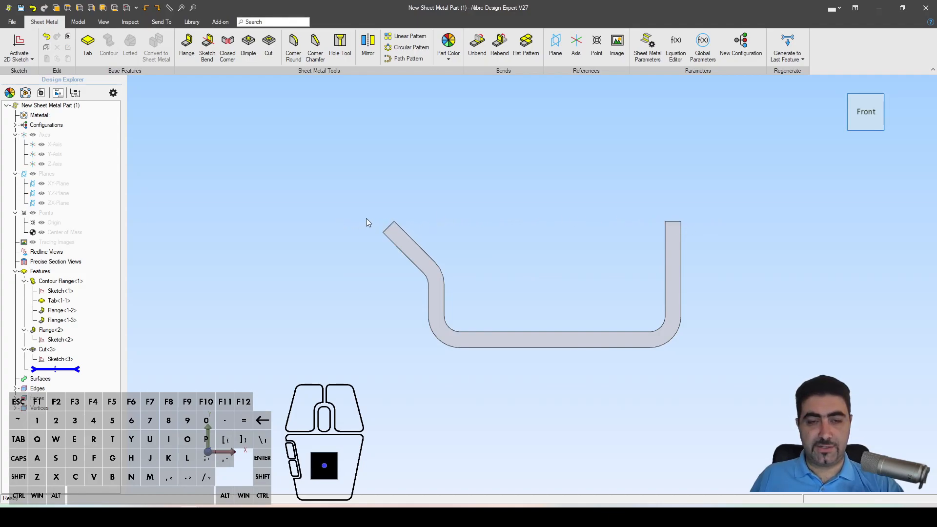
pyautogui.scroll(3, 366, 218)
pyautogui.moveTo(445, 240); pyautogui.dragTo(470, 247, button='middle')
pyautogui.click(422, 245)
pyautogui.scroll(-1, 490, 234)
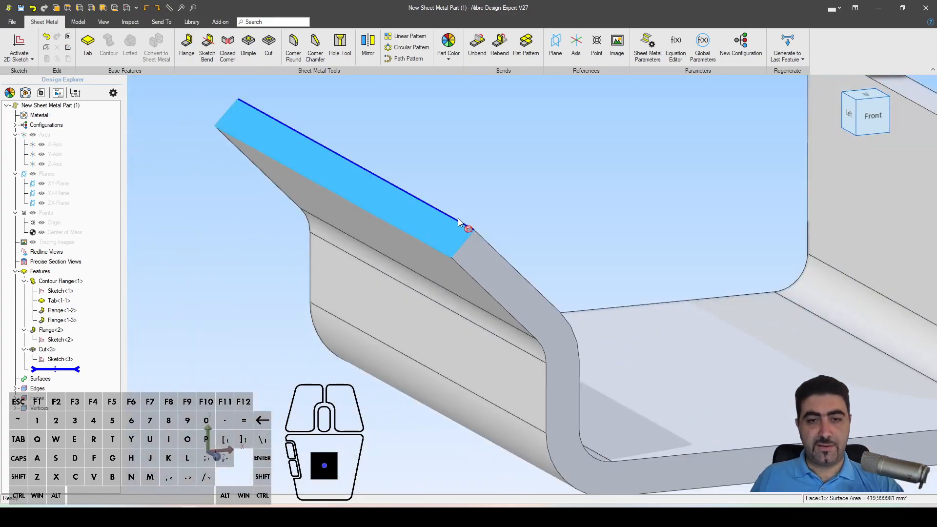
pyautogui.click(493, 188)
pyautogui.scroll(-2, 464, 247)
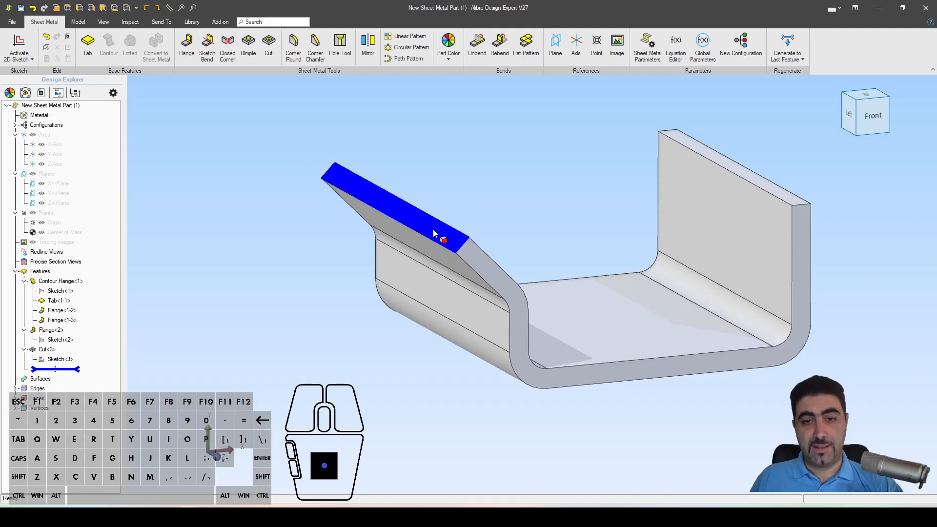
pyautogui.moveTo(432, 232)
pyautogui.mouseDown(button='middle')
pyautogui.moveTo(400, 242)
pyautogui.moveTo(423, 239)
pyautogui.mouseUp(button='middle')
pyautogui.scroll(-3, 498, 407)
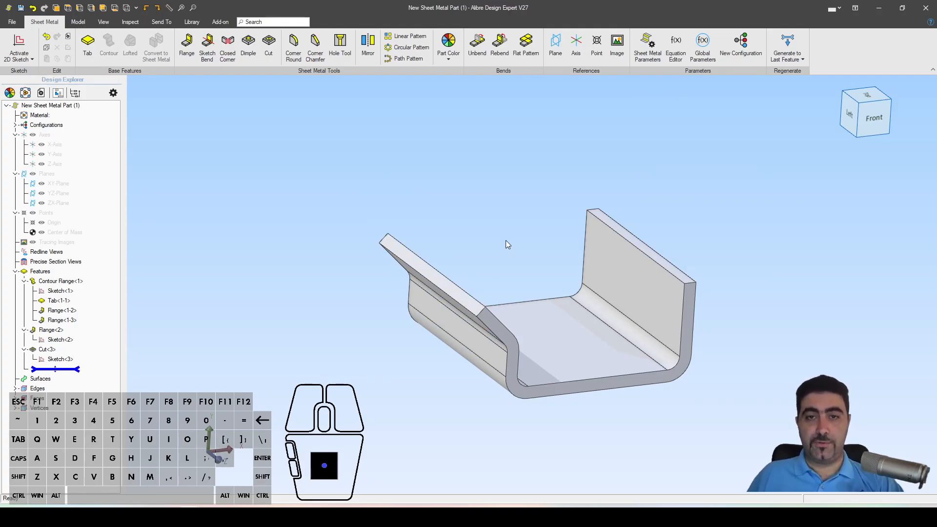
# Step: Toggle the bracket's flat pattern on and back to the folded part, and inspect the bent shape
pyautogui.click(526, 45)
pyautogui.click(527, 45)
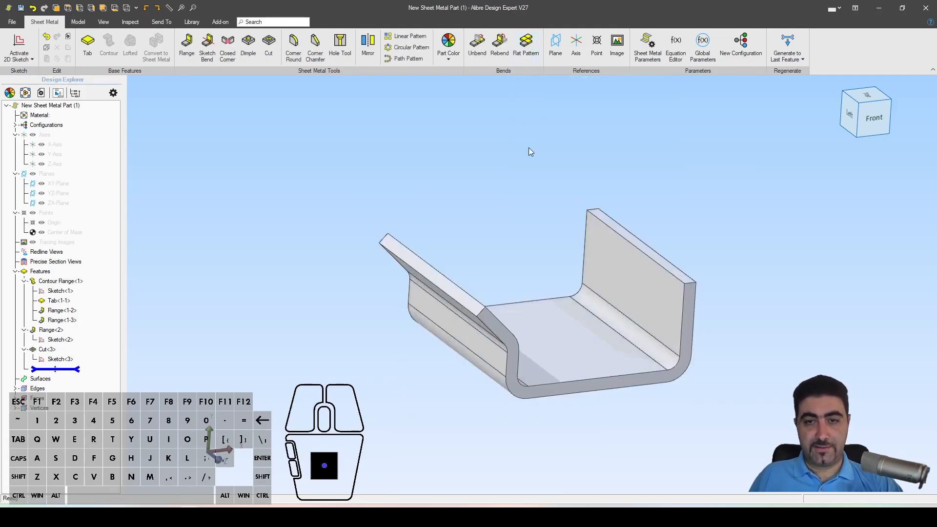
pyautogui.moveTo(526, 228)
pyautogui.mouseDown(button='middle')
pyautogui.moveTo(517, 231)
pyautogui.moveTo(526, 230)
pyautogui.mouseUp(button='middle')
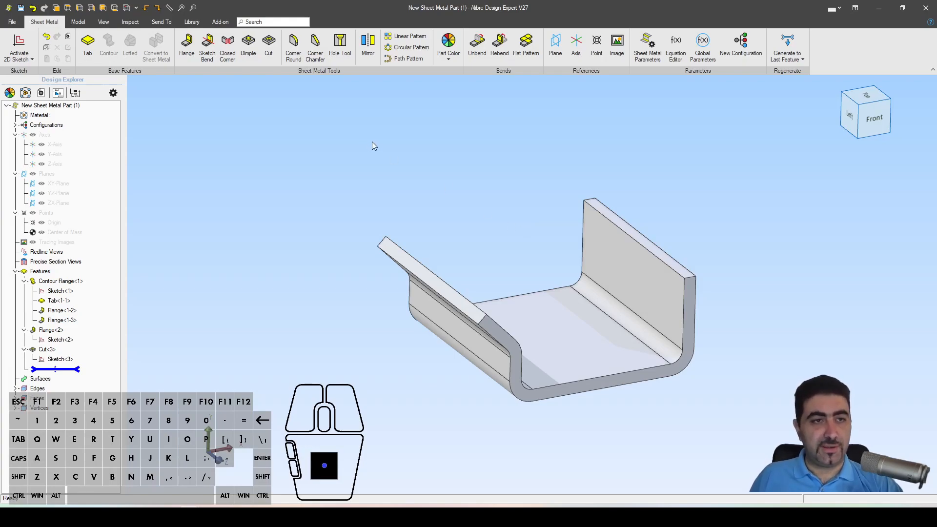
pyautogui.moveTo(518, 266); pyautogui.dragTo(489, 241, button='middle')
# Step: Switch to the practice drawing and check the chamfer dimensions of the upright flange, undoing the stray pen mark
pyautogui.click(232, 517)
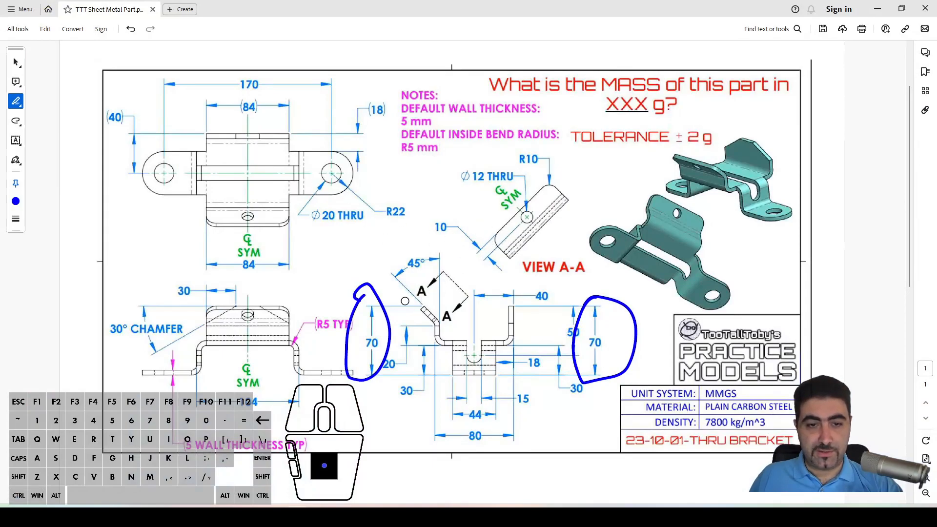
pyautogui.moveTo(154, 283)
pyautogui.mouseDown()
pyautogui.moveTo(317, 318)
pyautogui.moveTo(154, 288)
pyautogui.mouseUp()
pyautogui.hotkey('ctrl', 'z')
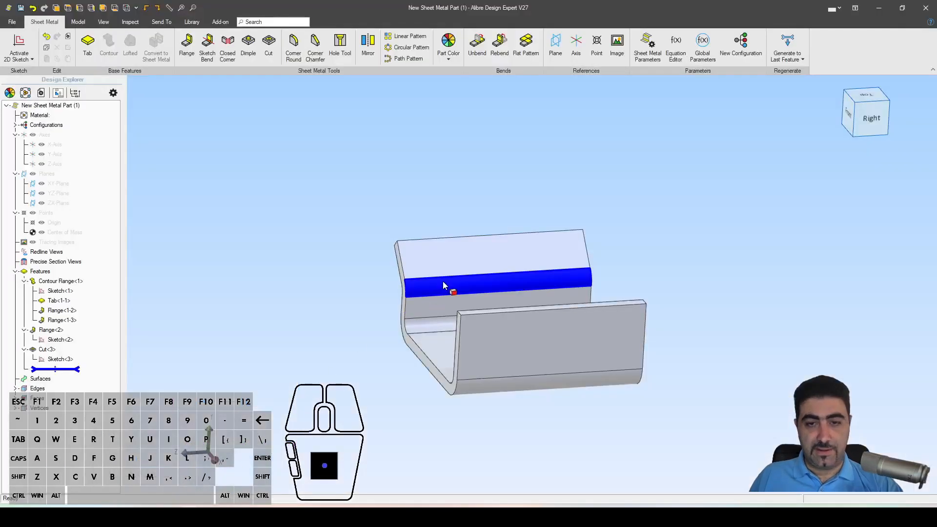
# Step: Start a corner chamfer on both top corner edges of the plain vertical flange with a distance of 30 mm
pyautogui.moveTo(446, 282); pyautogui.dragTo(452, 290, button='middle')
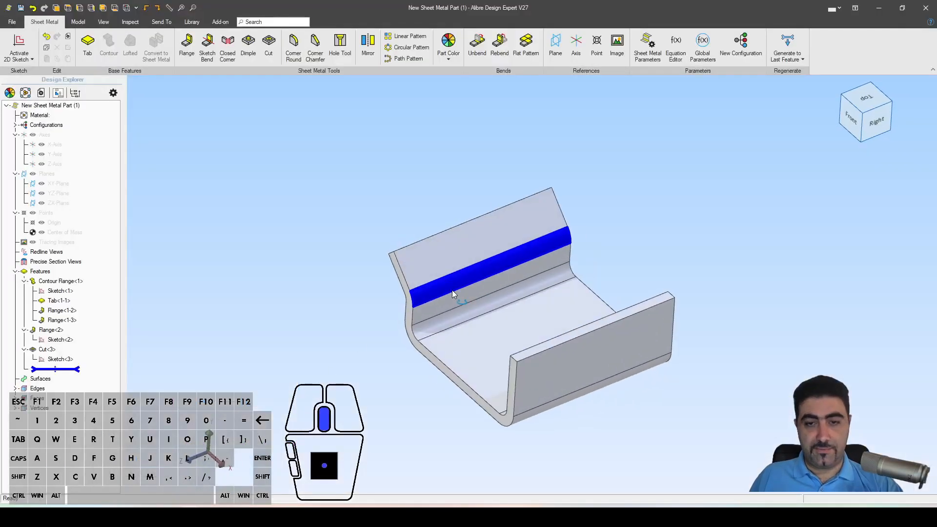
pyautogui.click(315, 47)
pyautogui.scroll(3, 575, 369)
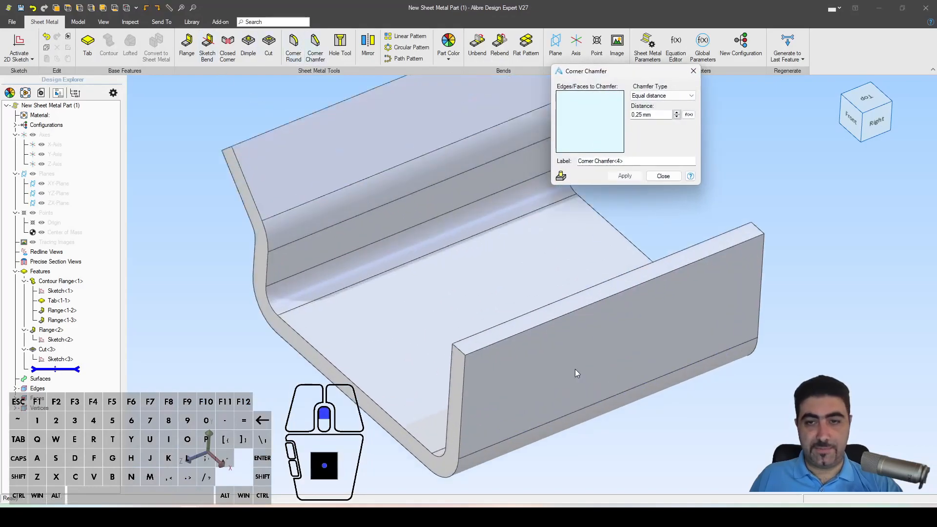
pyautogui.click(457, 348)
pyautogui.click(760, 229)
pyautogui.click(652, 115)
pyautogui.write('30')
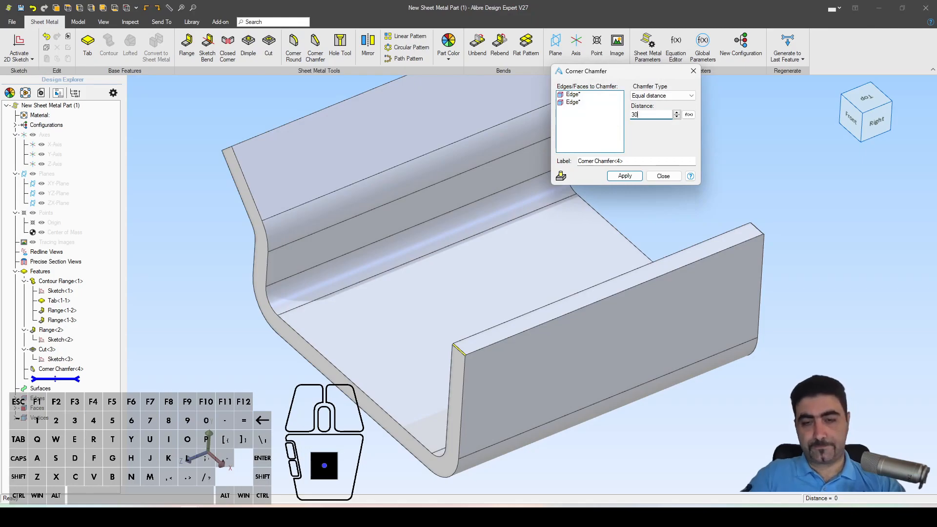
# Step: Change the chamfer type to Angle-Distance and set its angle to 30°
pyautogui.click(664, 96)
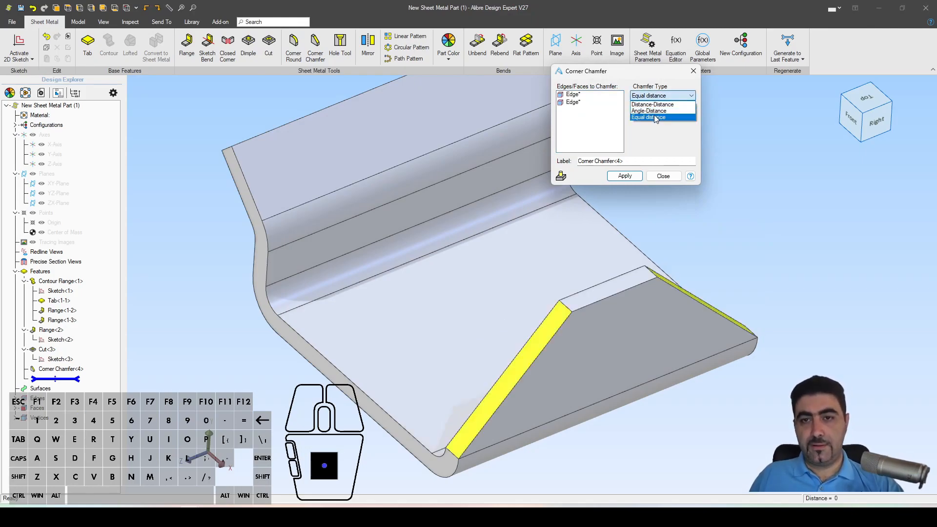
pyautogui.click(652, 110)
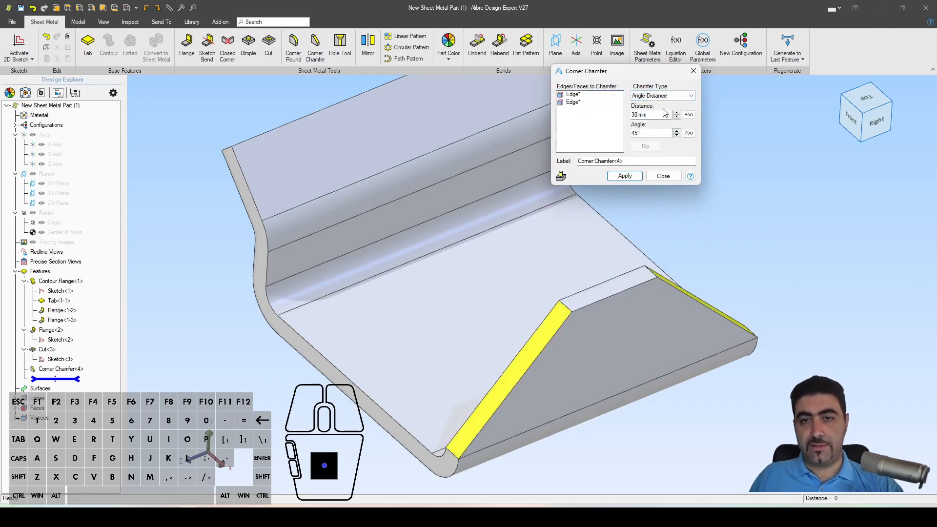
pyautogui.click(654, 133)
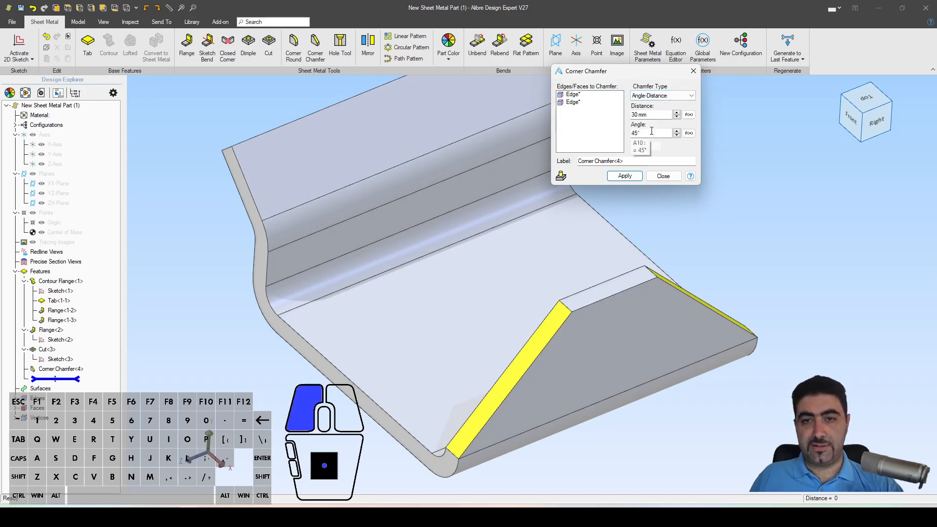
pyautogui.doubleClick(654, 133)
pyautogui.write('30')
pyautogui.press('Tab')
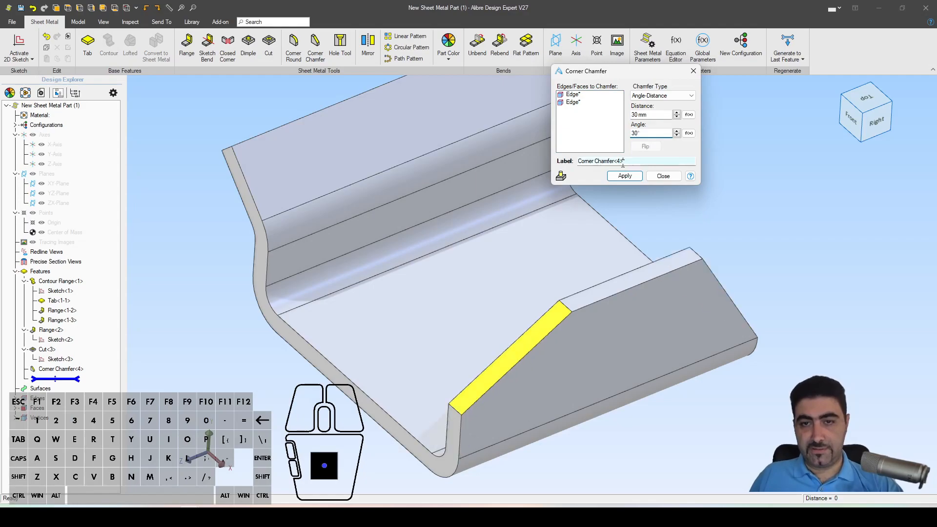
# Step: Examine the chamfer directions at both corners of the vertical flange, toggling the 3D preview off and on
pyautogui.moveTo(572, 339)
pyautogui.mouseDown(button='middle')
pyautogui.moveTo(588, 338)
pyautogui.moveTo(549, 324)
pyautogui.moveTo(586, 351)
pyautogui.mouseUp(button='middle')
pyautogui.scroll(5, 726, 259)
pyautogui.moveTo(669, 362); pyautogui.dragTo(548, 318, button='right')
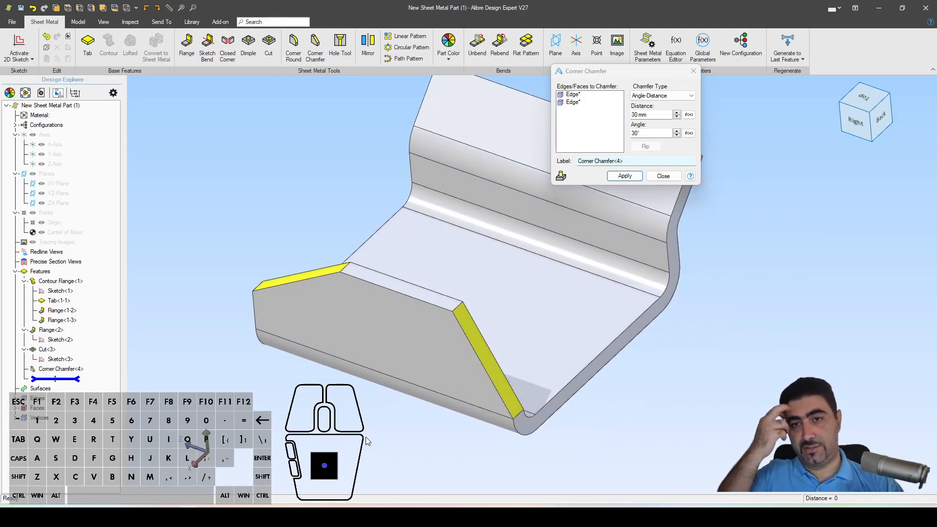
pyautogui.moveTo(420, 427); pyautogui.dragTo(427, 374, button='middle')
pyautogui.moveTo(526, 371); pyautogui.dragTo(522, 409, button='middle')
pyautogui.scroll(2, 522, 408)
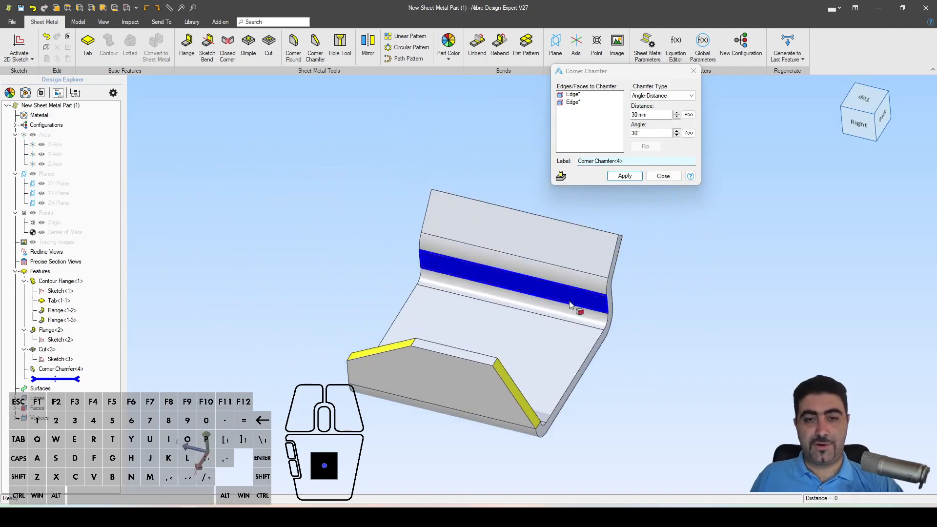
pyautogui.click(562, 176)
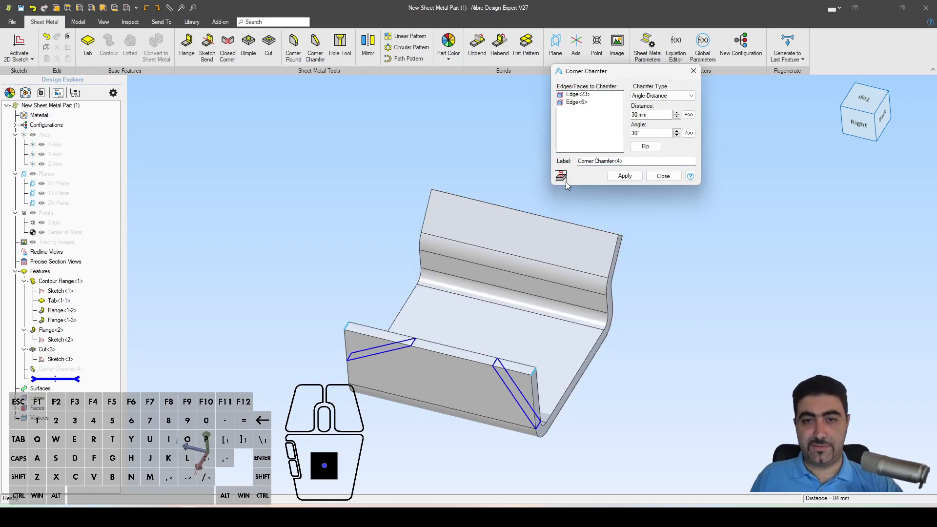
pyautogui.click(513, 386)
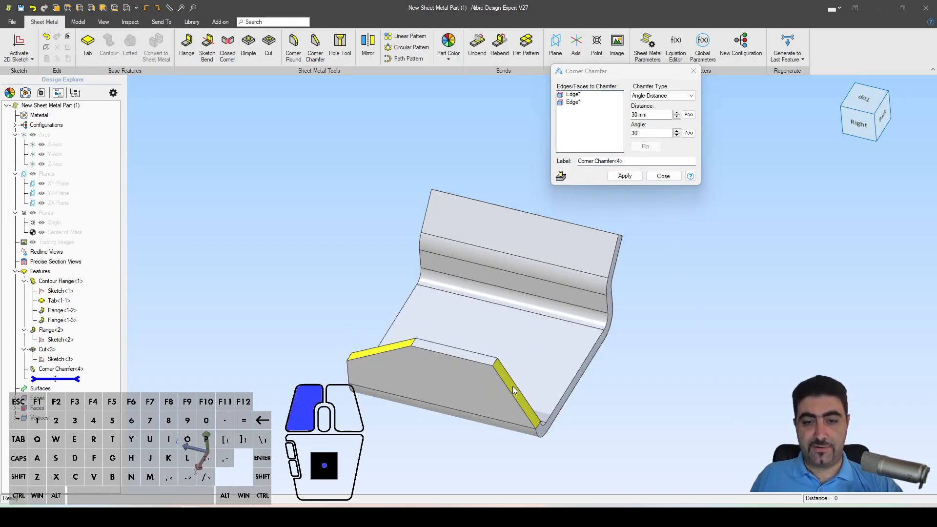
pyautogui.click(561, 177)
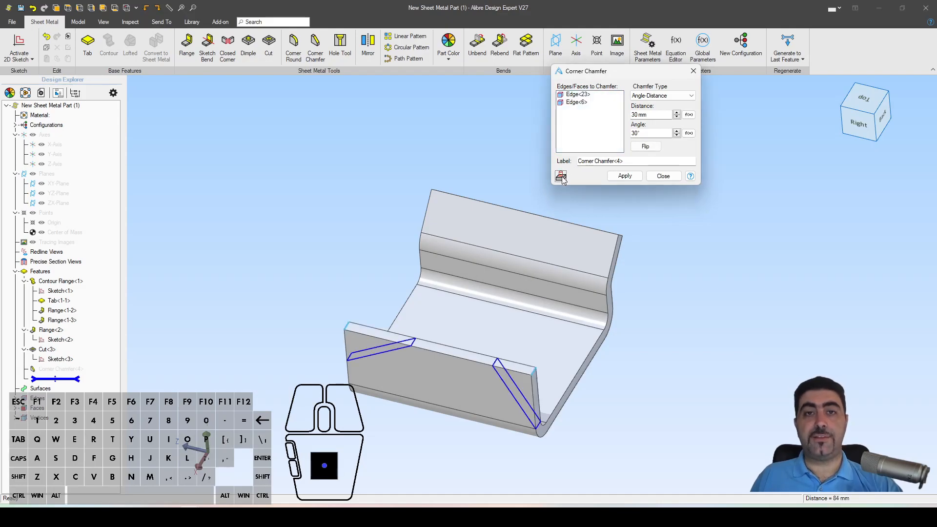
# Step: Remove the corner edge with the steep chamfer from the selection and apply the 30 mm, 30° chamfer to the remaining corner
pyautogui.scroll(5, 481, 362)
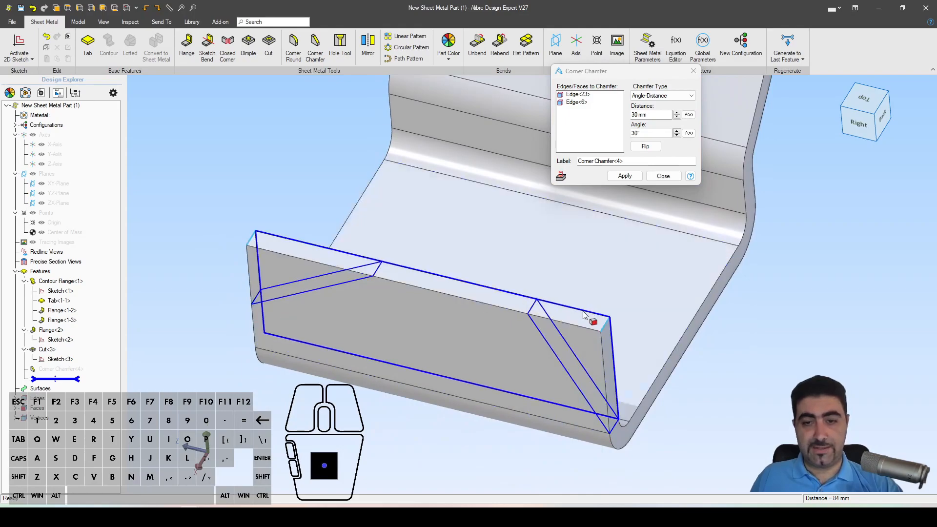
pyautogui.click(604, 325)
pyautogui.scroll(-3, 575, 406)
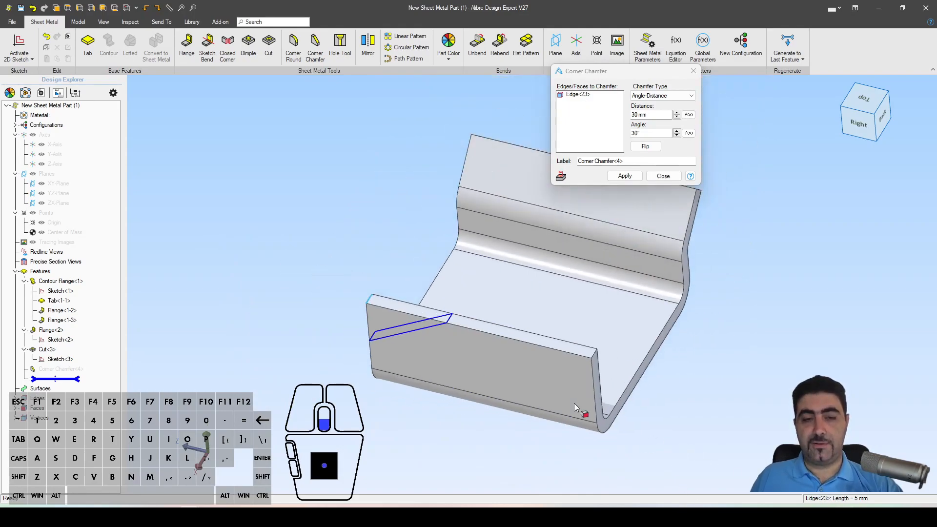
pyautogui.click(616, 177)
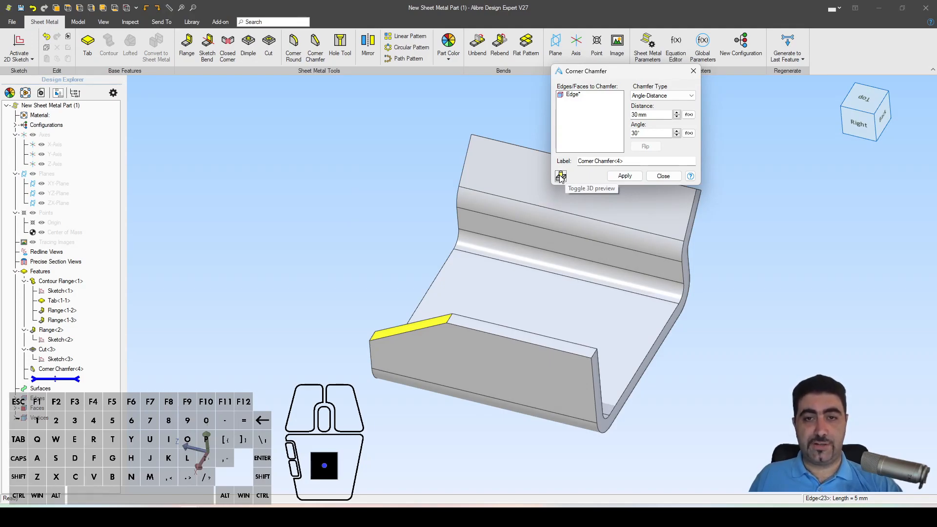
pyautogui.click(623, 176)
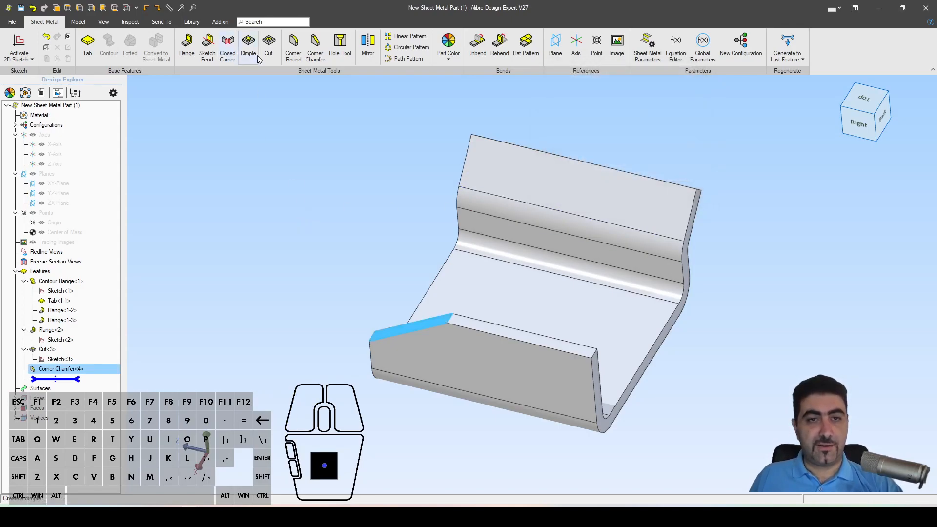
# Step: Chamfer the vertical flange's other top corner with the 30 mm, 30° Angle-Distance setting flipped so it mirrors the first chamfer
pyautogui.click(315, 46)
pyautogui.click(600, 361)
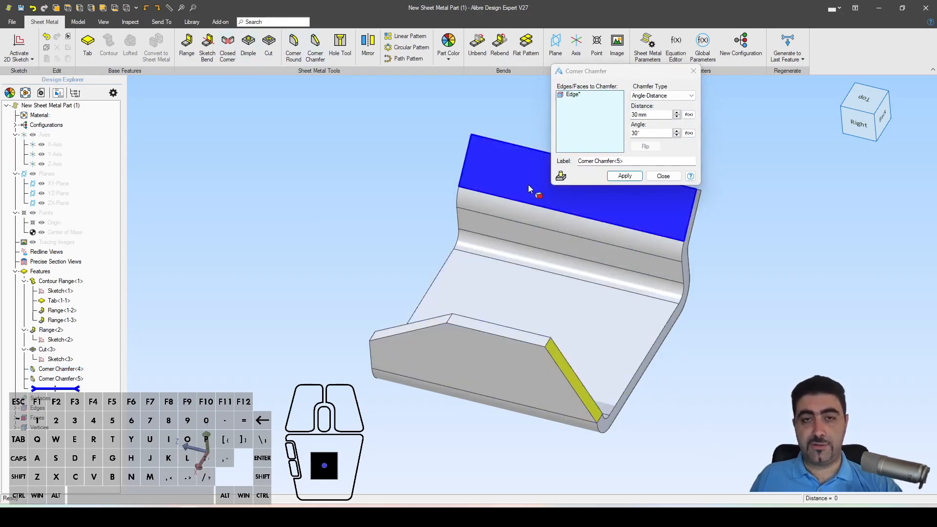
pyautogui.click(561, 176)
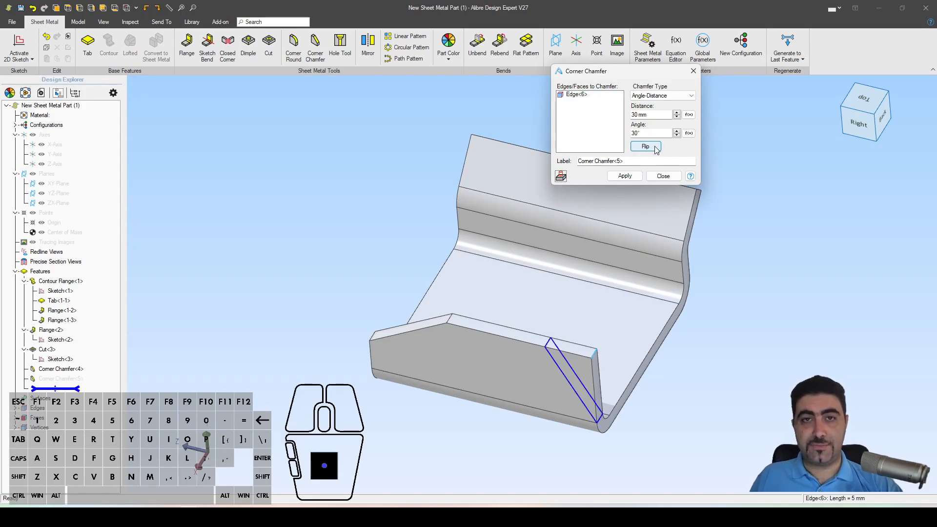
pyautogui.click(561, 176)
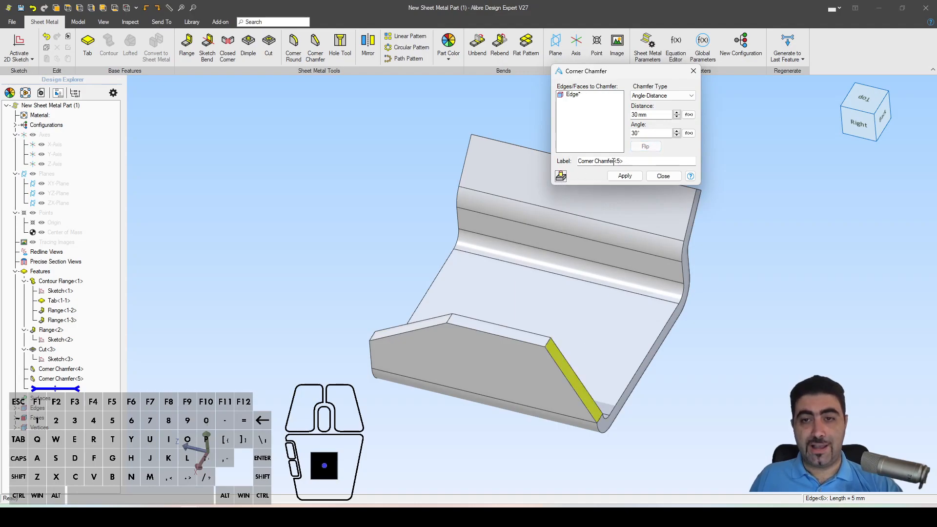
pyautogui.click(561, 177)
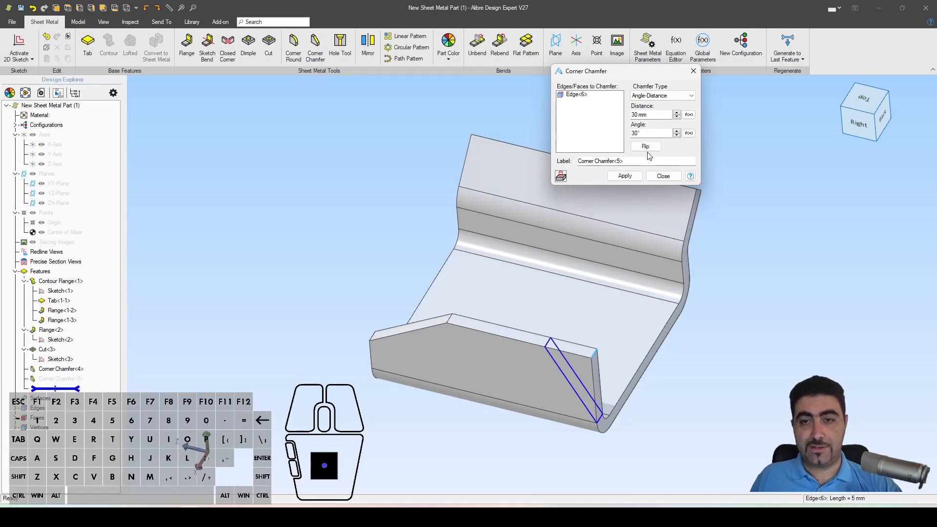
pyautogui.click(647, 146)
pyautogui.click(625, 176)
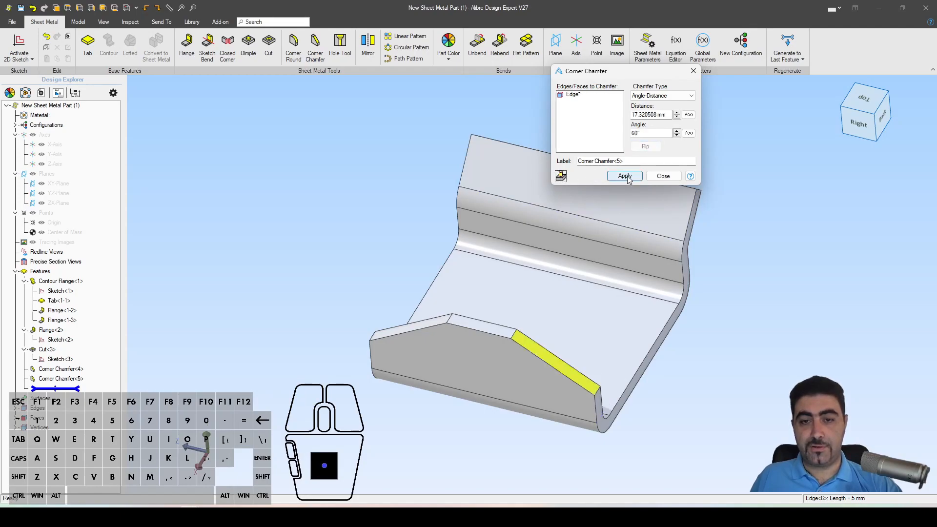
pyautogui.click(663, 176)
# Step: Round both top corners of the 45° flange with a 10 mm radius using Corner Round
pyautogui.moveTo(587, 232); pyautogui.dragTo(429, 203, button='middle')
pyautogui.click(294, 47)
pyautogui.moveTo(502, 212); pyautogui.dragTo(154, 254, button='right')
pyautogui.scroll(3, 288, 205)
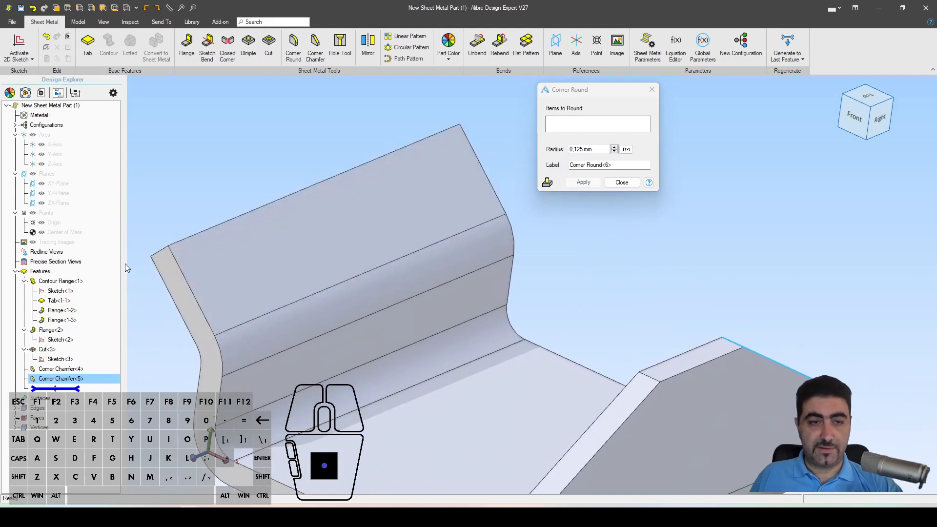
pyautogui.click(156, 250)
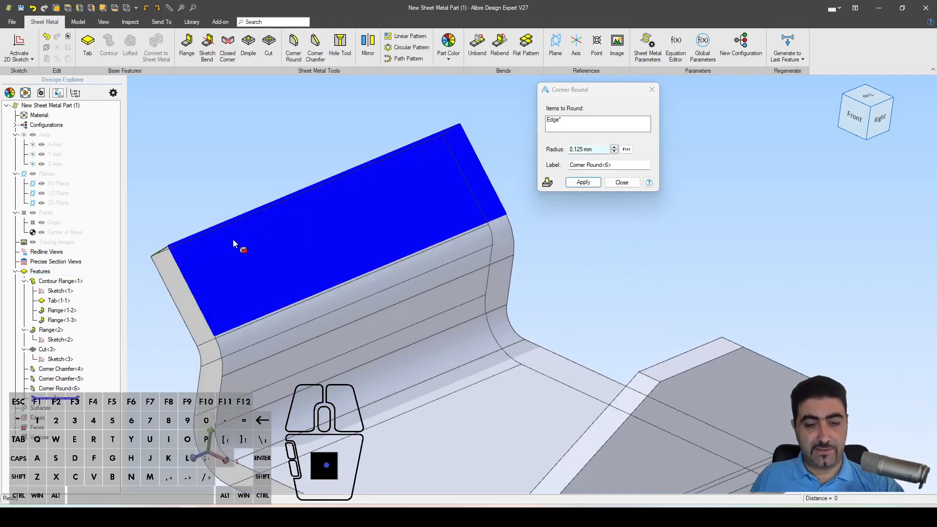
pyautogui.click(453, 128)
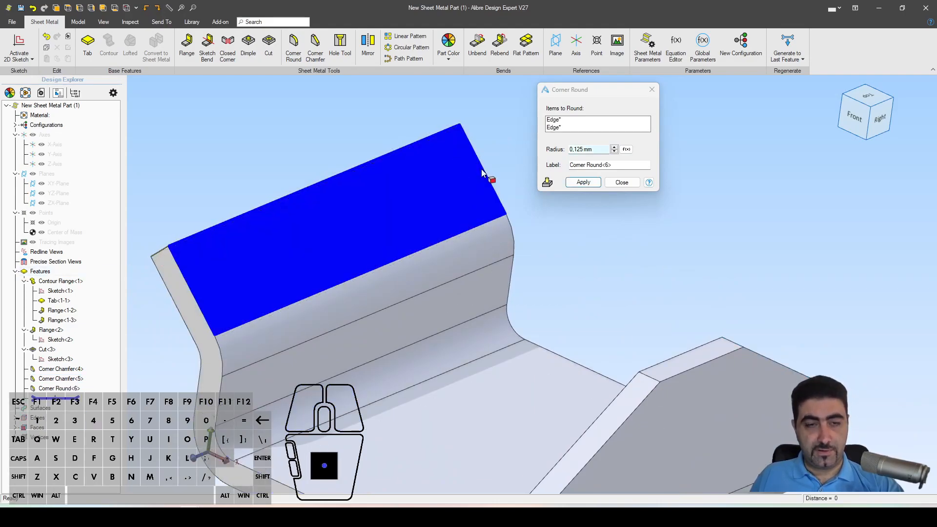
pyautogui.doubleClick(604, 149)
pyautogui.write('10')
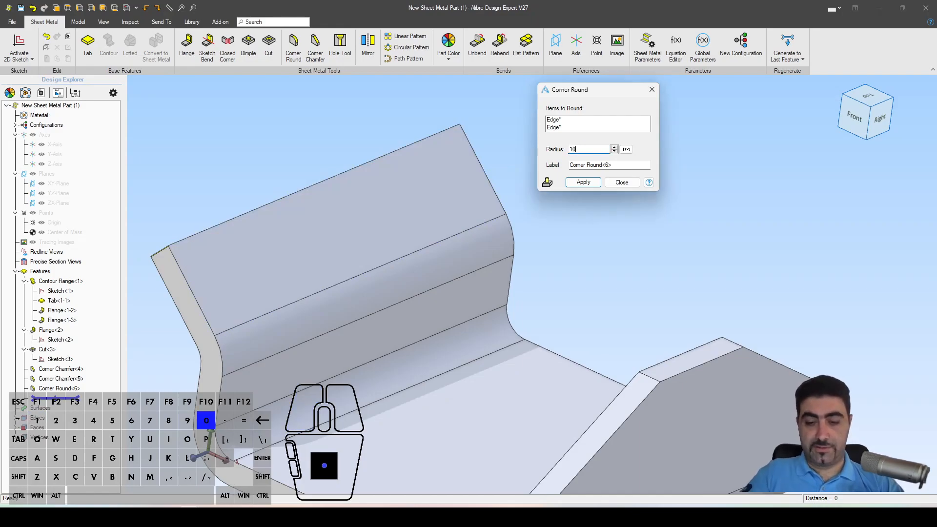
pyautogui.click(584, 182)
pyautogui.scroll(-5, 621, 219)
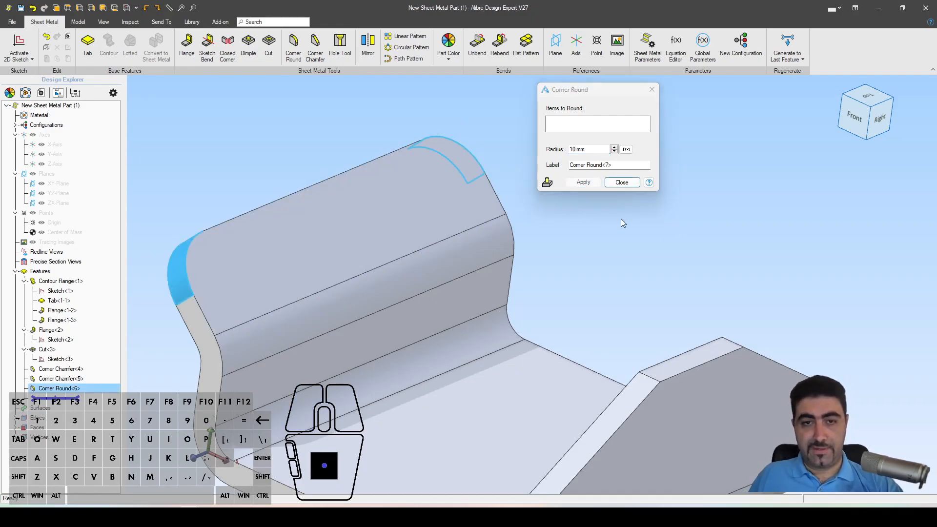
pyautogui.click(622, 182)
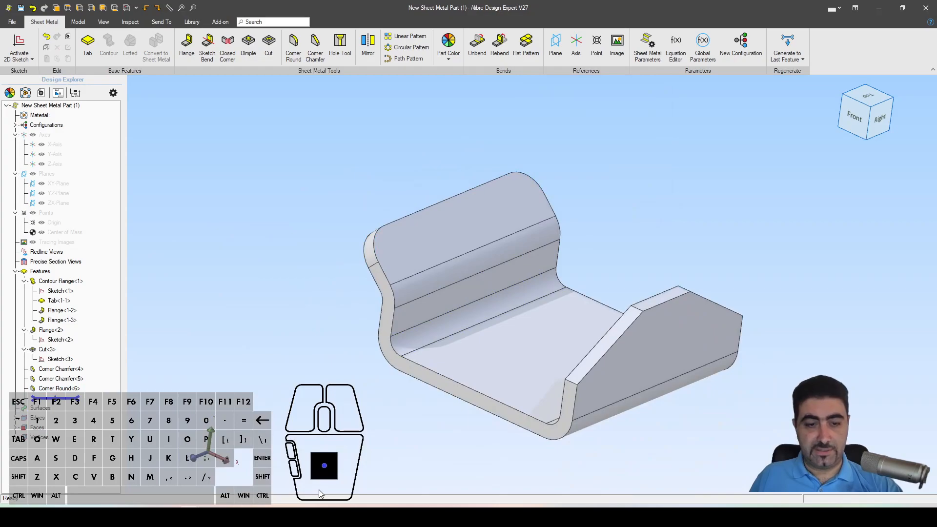
# Step: Check the hole in the practice drawing's View A-A and place a hole freehand on the 45° flange's inner face with the Hole Tool
pyautogui.click(321, 517)
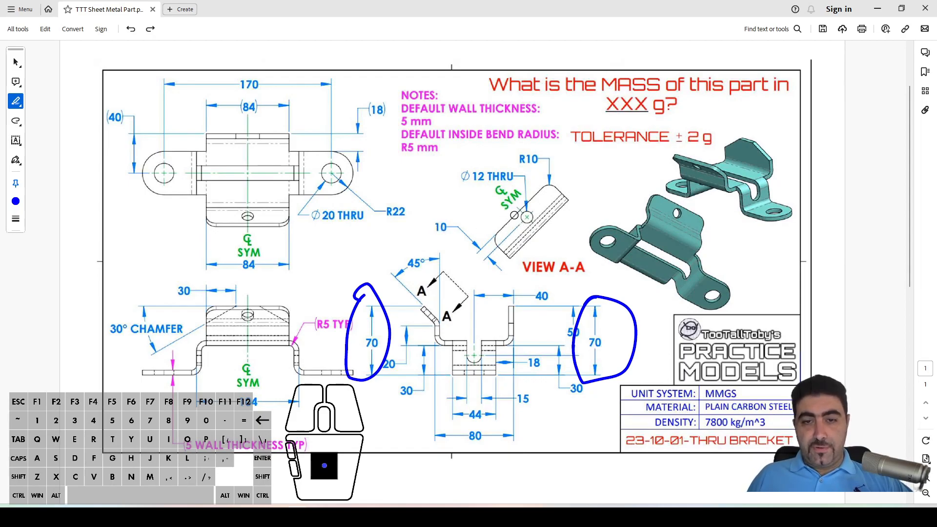
pyautogui.hotkey('alt', 'Tab')
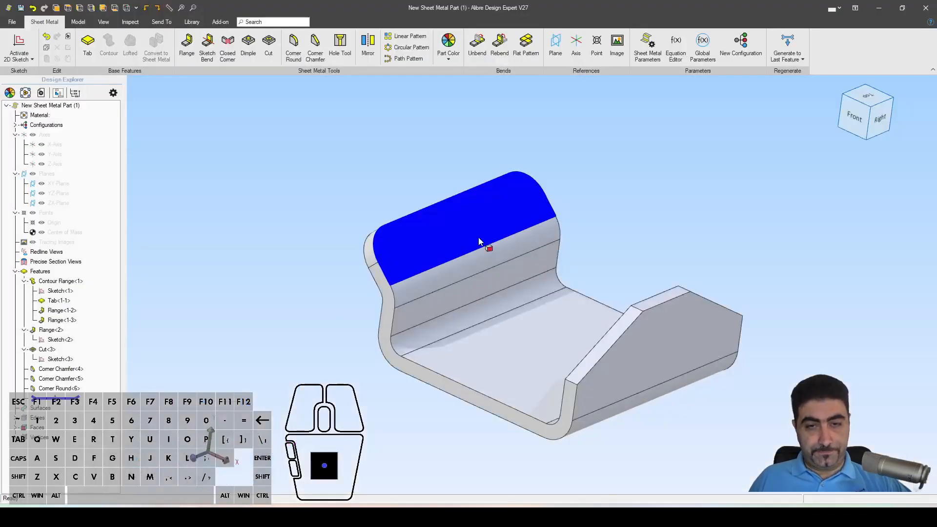
pyautogui.click(447, 212)
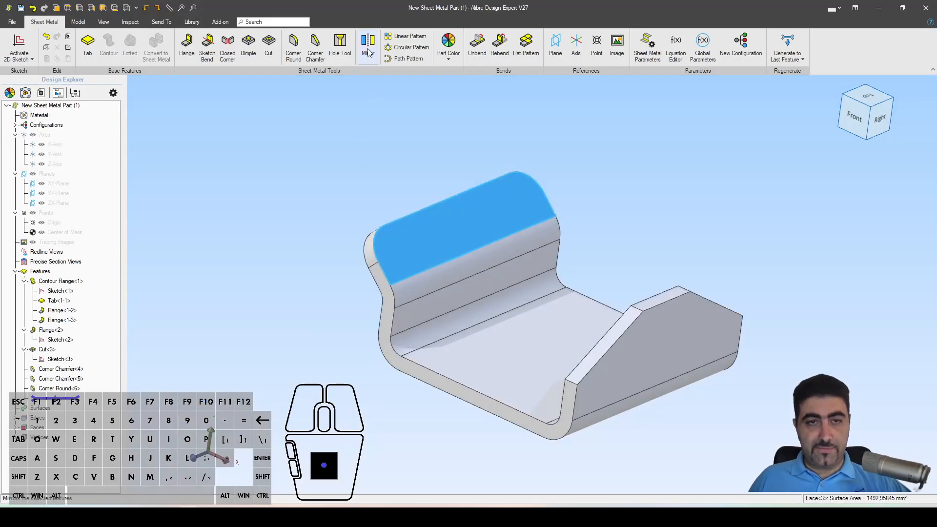
pyautogui.moveTo(447, 213); pyautogui.dragTo(418, 197, button='right')
pyautogui.hotkey('ctrl', 'shift', 'n')
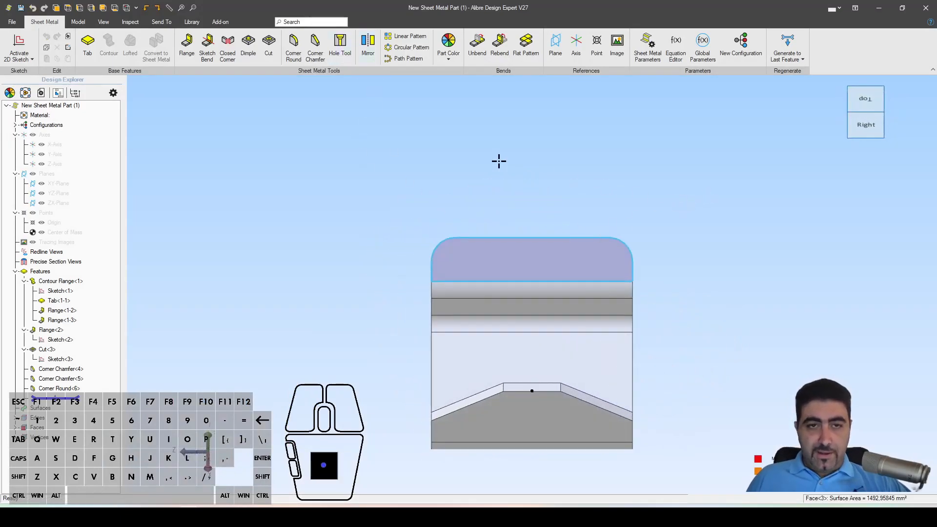
pyautogui.click(343, 60)
pyautogui.moveTo(739, 97); pyautogui.dragTo(344, 105)
pyautogui.scroll(3, 515, 264)
pyautogui.moveTo(528, 262); pyautogui.dragTo(604, 208, button='right')
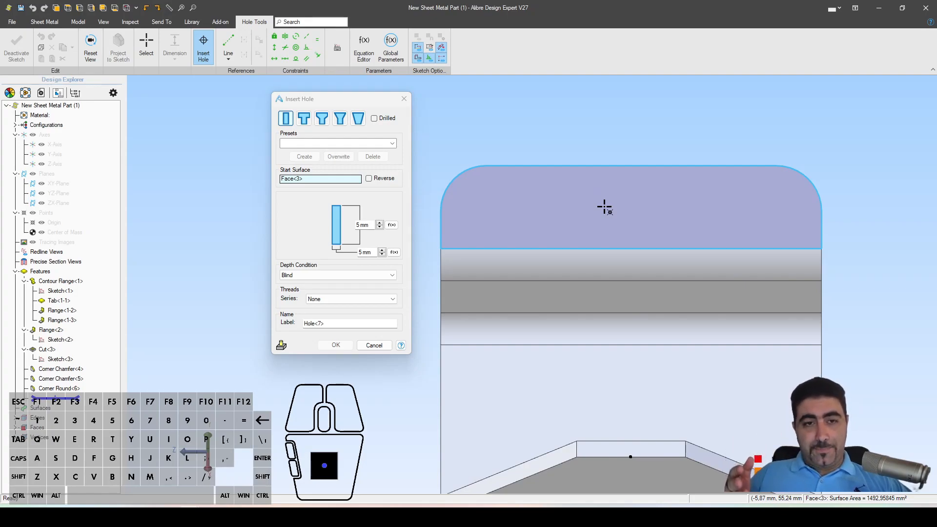
pyautogui.click(604, 207)
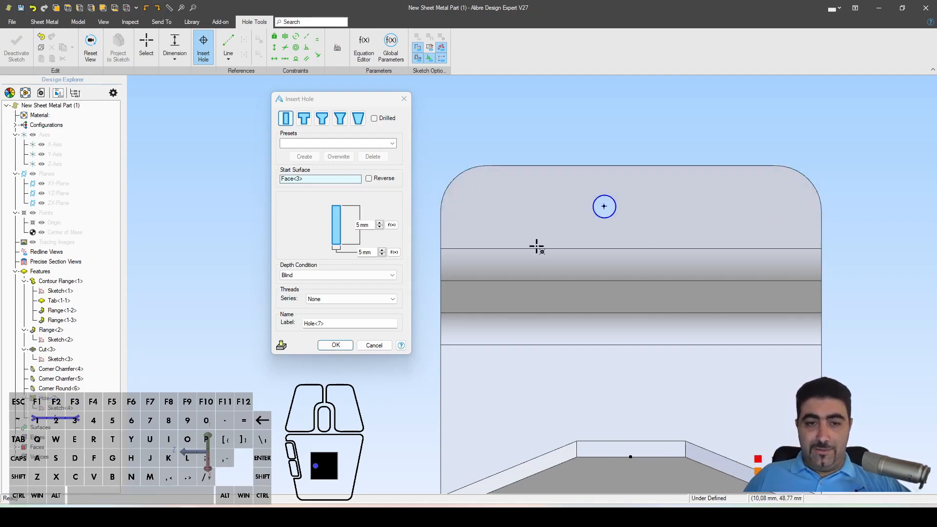
# Step: Set the hole on the 45° flange to a 12 mm diameter with the Through All depth condition
pyautogui.click(364, 252)
pyautogui.write('12')
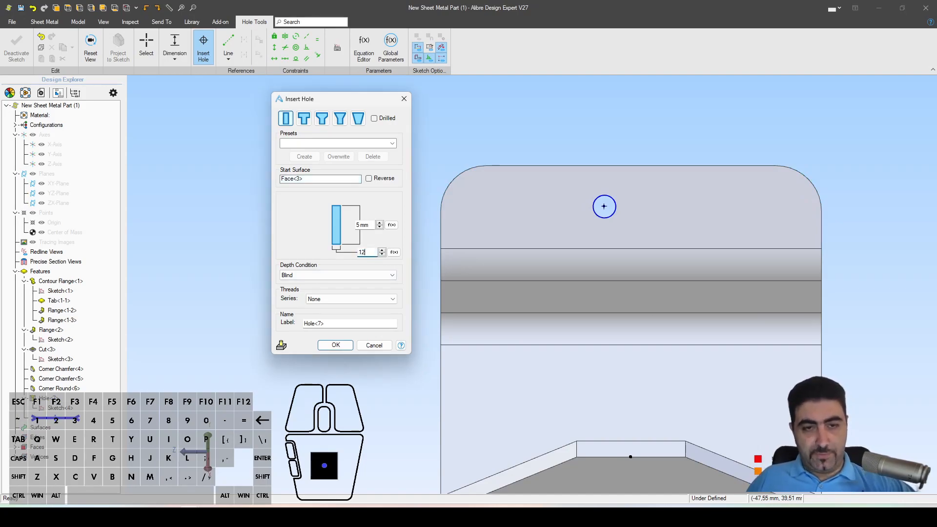
pyautogui.click(332, 276)
pyautogui.click(326, 296)
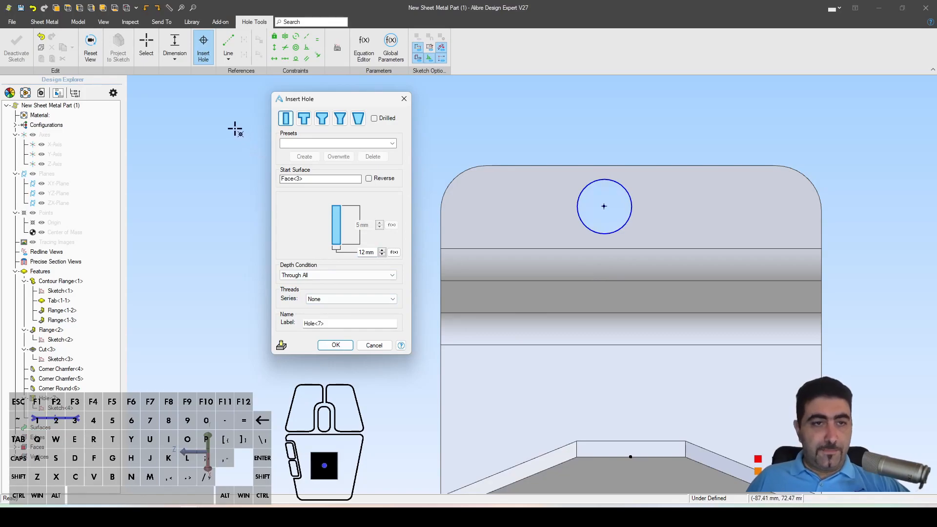
# Step: Dimension the hole's centre 10 mm from the 45° flange's straight outer edge
pyautogui.moveTo(613, 215); pyautogui.dragTo(592, 201)
pyautogui.click(575, 166)
pyautogui.click(539, 126)
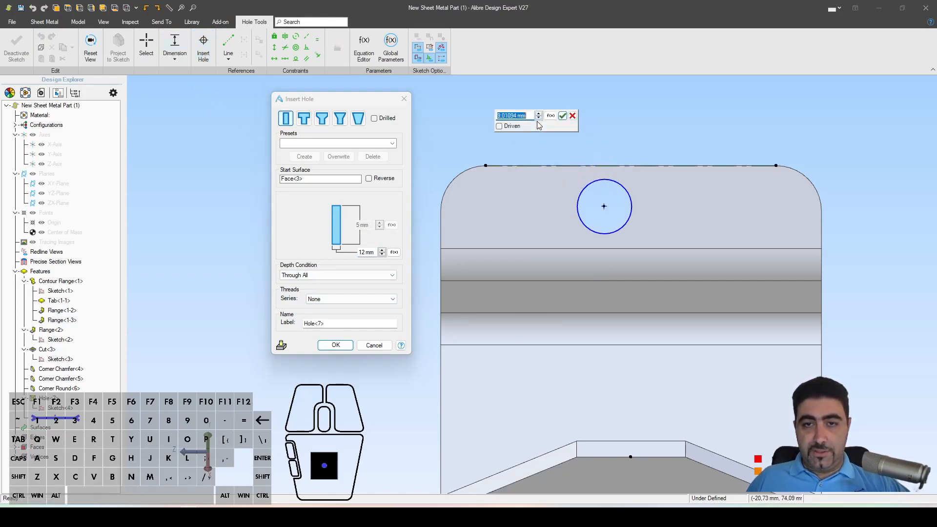
pyautogui.write('10')
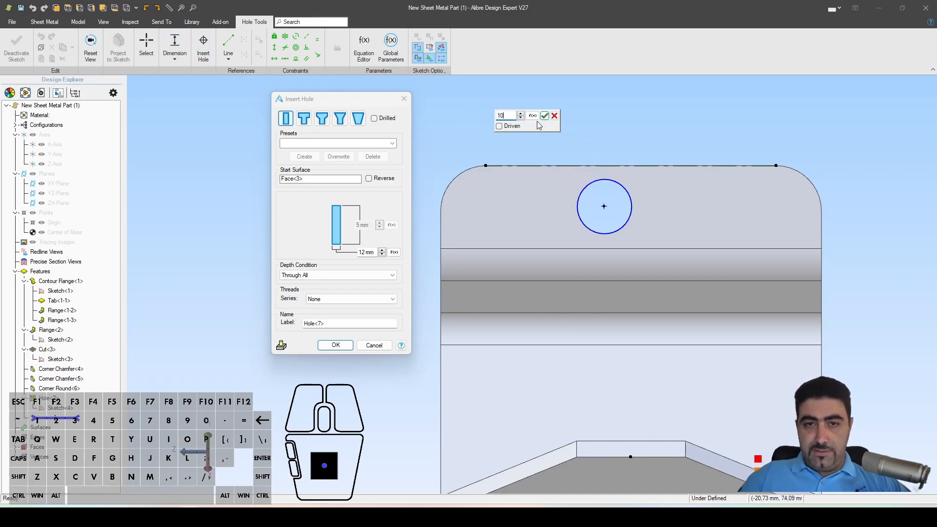
pyautogui.press('Return')
# Step: Centre the hole between the endpoints of the flange's straight outer edge with a midline constraint and create the hole
pyautogui.press('m')
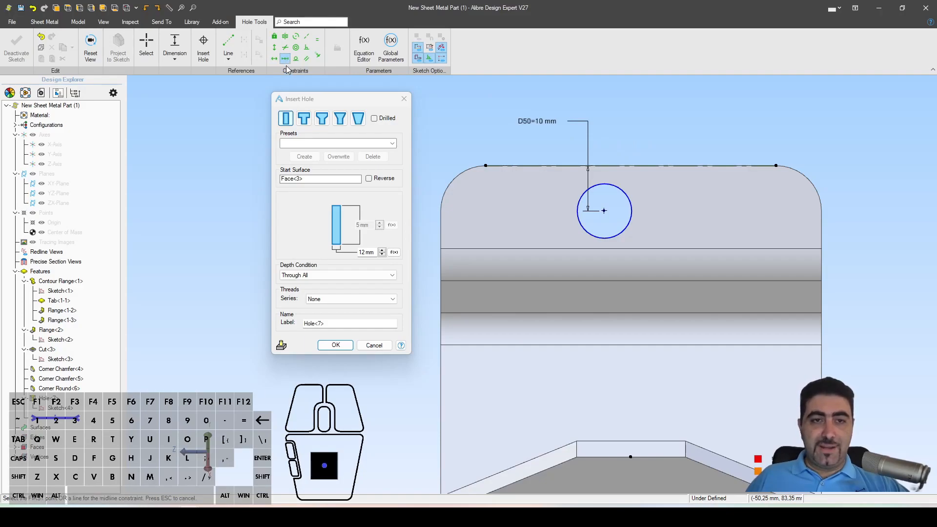
pyautogui.click(480, 164)
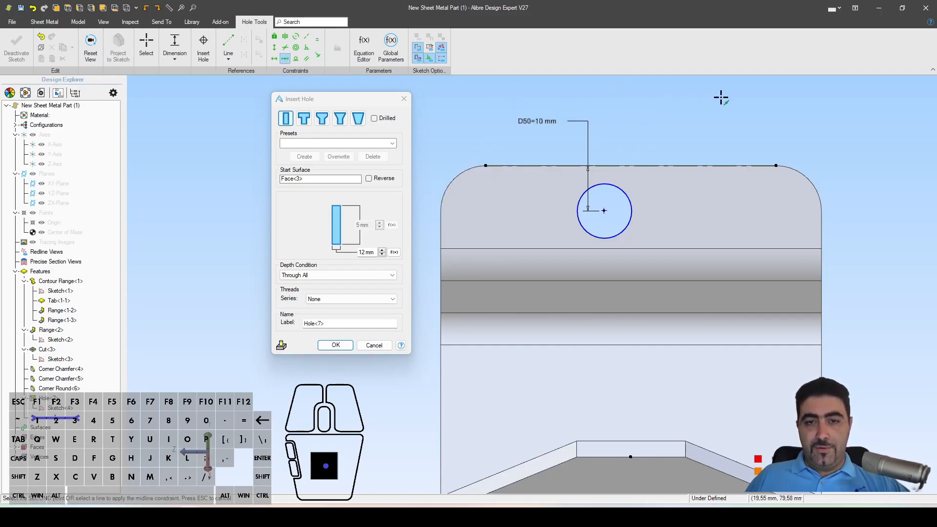
pyautogui.click(776, 164)
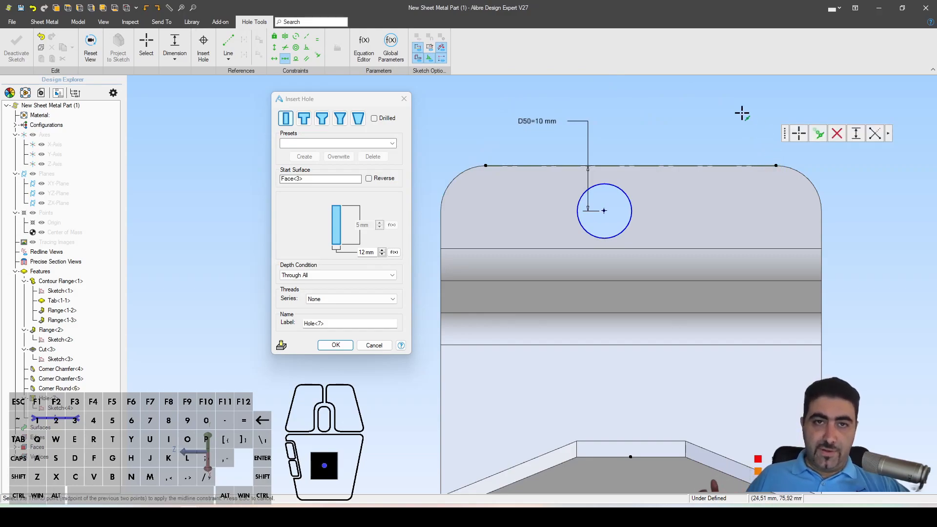
pyautogui.click(602, 214)
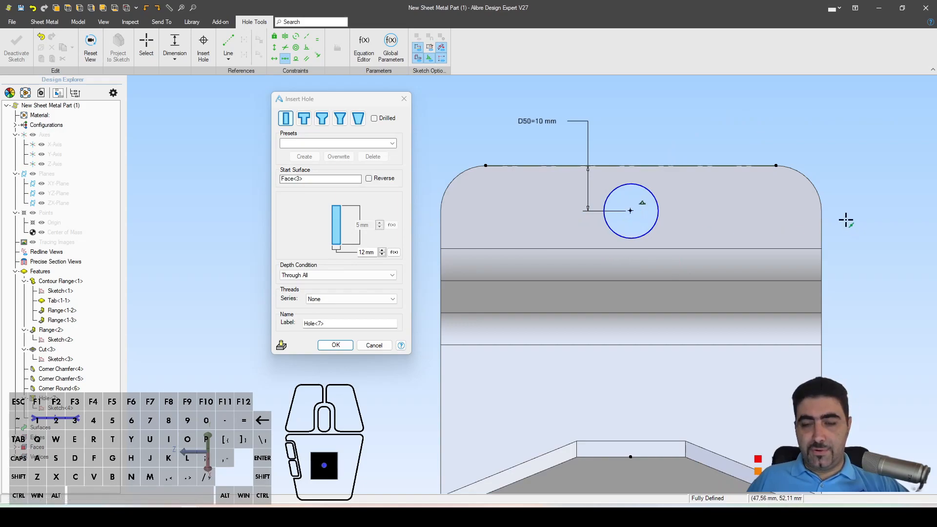
pyautogui.press('Escape')
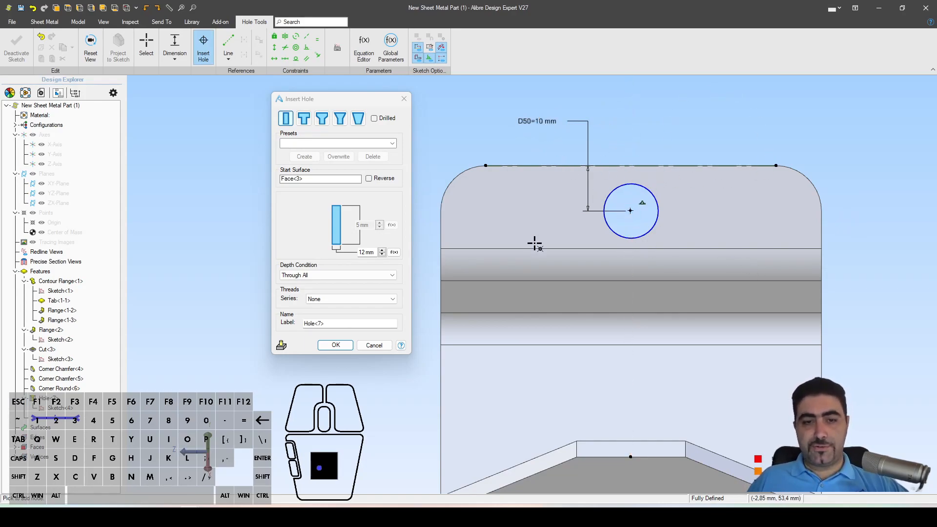
pyautogui.click(337, 346)
pyautogui.press('Escape')
# Step: Measure the length of the lower side edge of the base plate between the two bends
pyautogui.moveTo(505, 207); pyautogui.dragTo(532, 169, button='middle')
pyautogui.scroll(3, 532, 168)
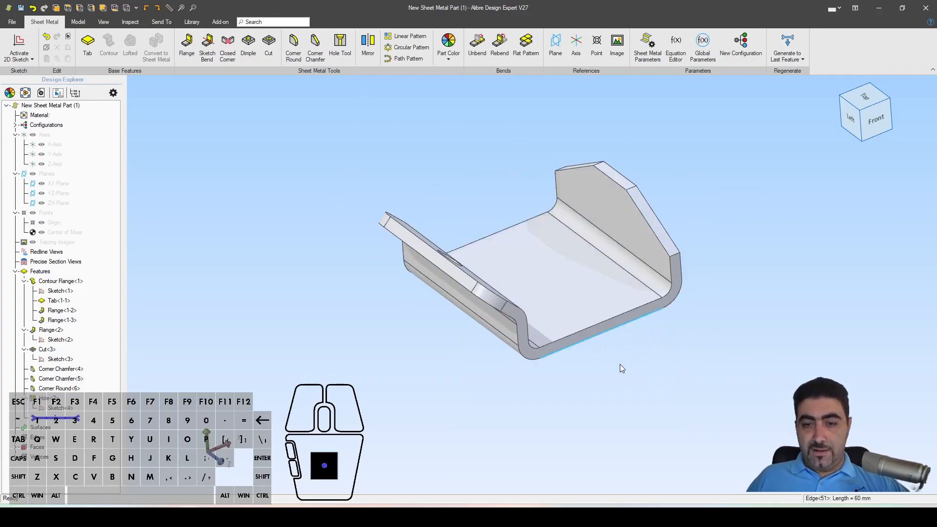
pyautogui.click(577, 347)
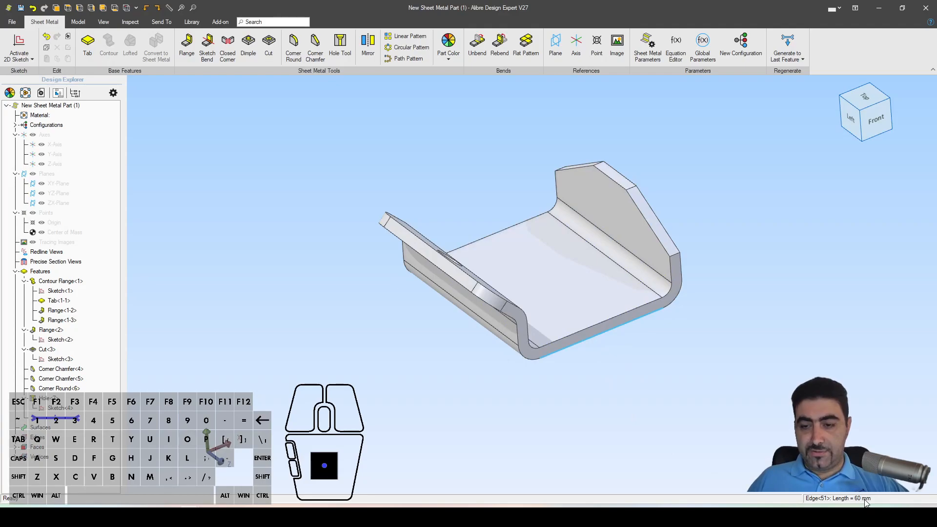
pyautogui.hotkey('ctrl', 'shift', 'm')
pyautogui.click(681, 12)
pyautogui.press('Escape')
pyautogui.hotkey('ctrl', 'm')
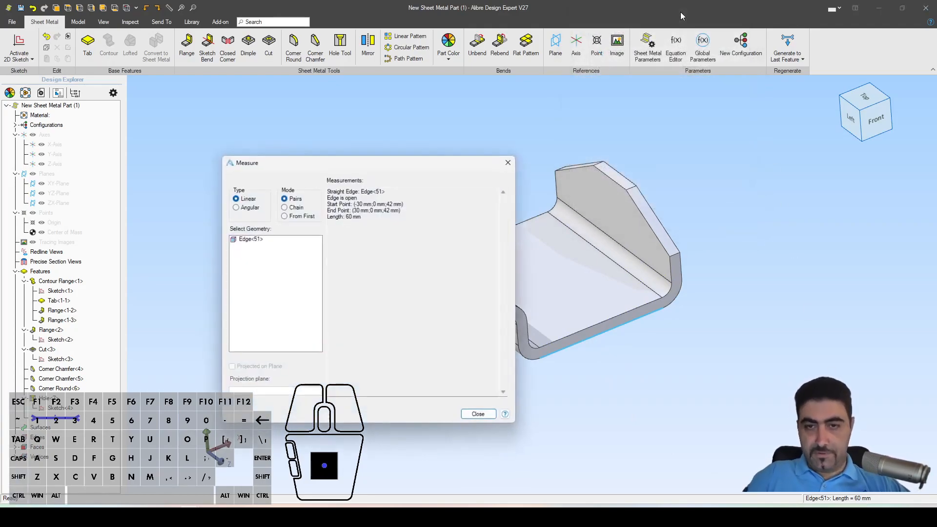
pyautogui.moveTo(344, 166); pyautogui.dragTo(248, 109)
pyautogui.moveTo(566, 275); pyautogui.dragTo(660, 286, button='right')
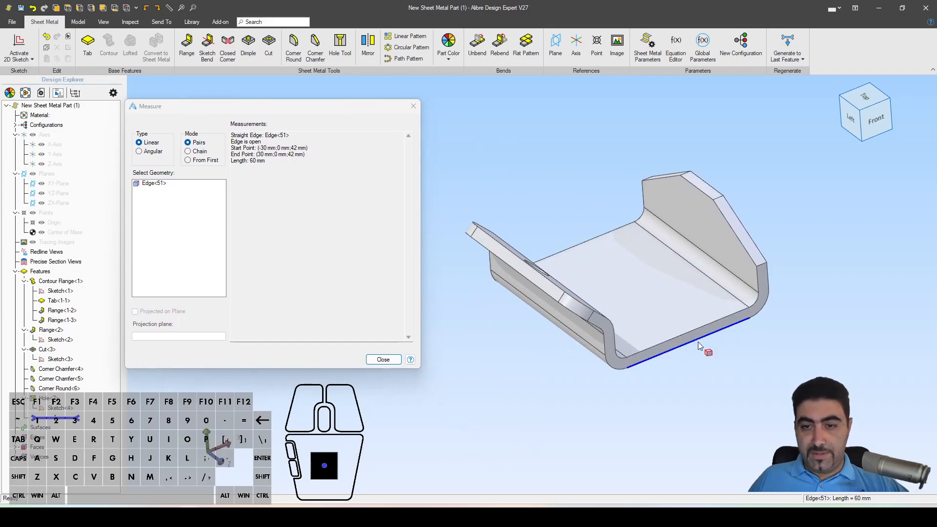
pyautogui.moveTo(230, 161); pyautogui.dragTo(282, 162)
pyautogui.click(284, 162)
pyautogui.click(383, 359)
pyautogui.click(389, 380)
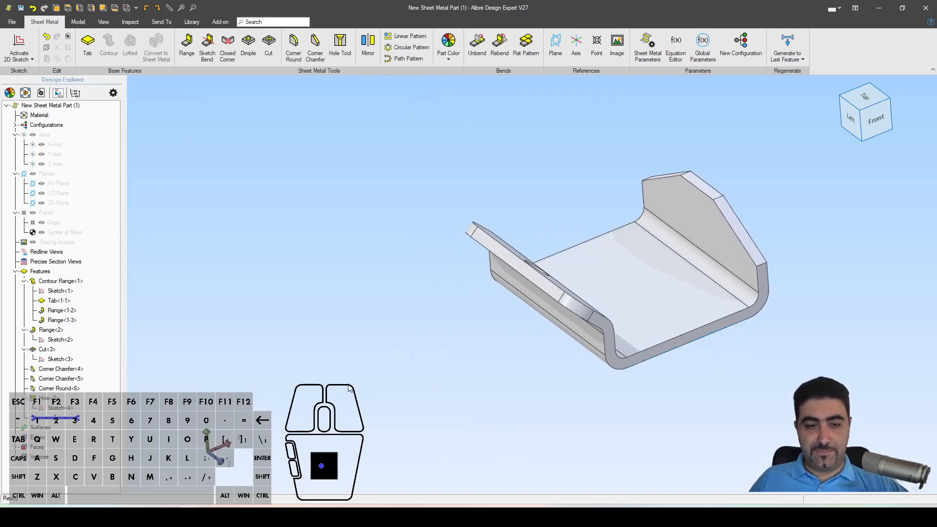
# Step: Switch to the practice drawing in Acrobat, clear the old pen marks, and examine the side ears and their width against the main body's width
pyautogui.hotkey('alt', 'Tab')
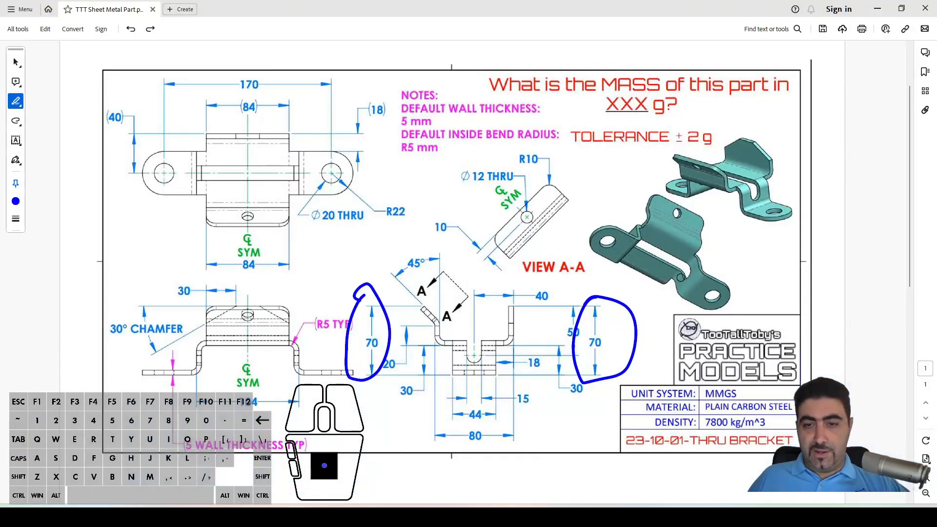
pyautogui.hotkey('ctrl', 'z')
pyautogui.moveTo(710, 259)
pyautogui.mouseDown()
pyautogui.moveTo(683, 261)
pyautogui.moveTo(756, 309)
pyautogui.moveTo(679, 274)
pyautogui.mouseUp()
pyautogui.hotkey('ctrl', 'z')
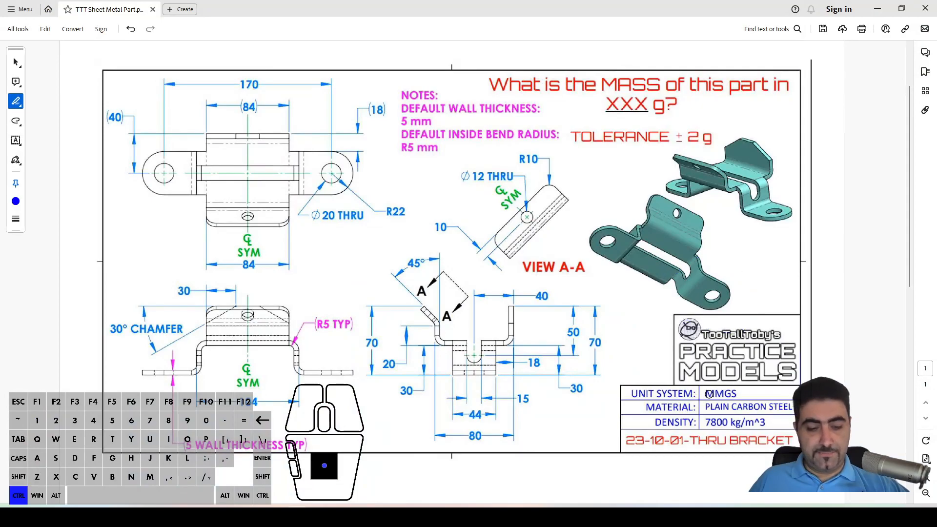
pyautogui.moveTo(334, 132)
pyautogui.mouseDown()
pyautogui.moveTo(339, 208)
pyautogui.moveTo(349, 165)
pyautogui.mouseUp()
pyautogui.hotkey('ctrl', 'z')
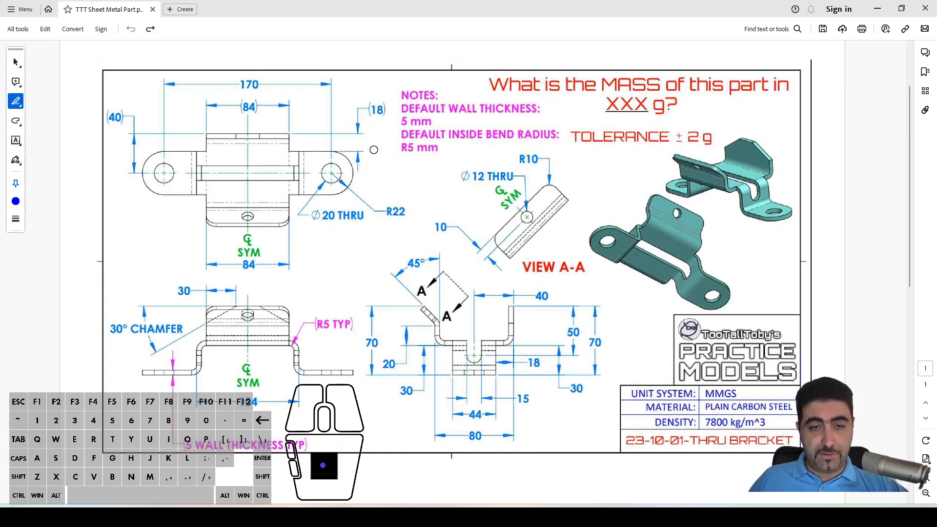
pyautogui.moveTo(271, 132)
pyautogui.mouseDown()
pyautogui.moveTo(215, 132)
pyautogui.moveTo(295, 131)
pyautogui.mouseUp()
pyautogui.hotkey('ctrl', 'z')
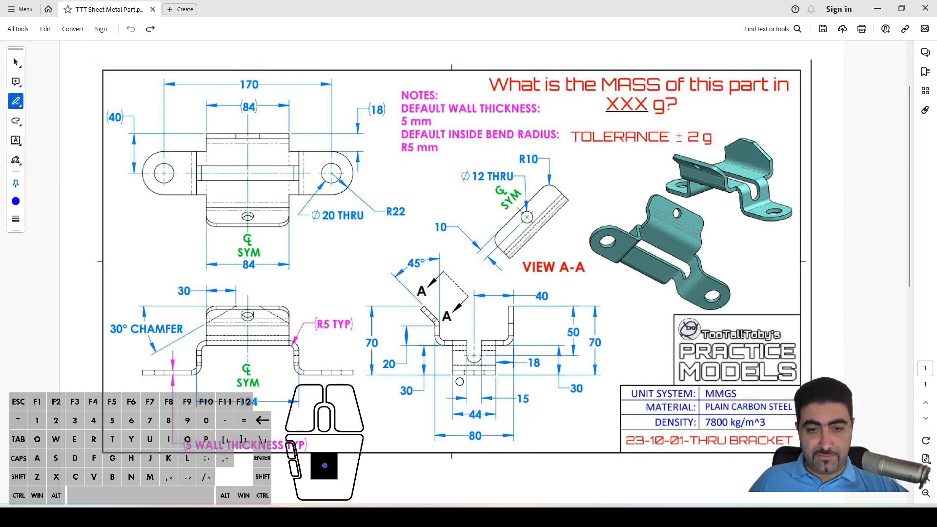
pyautogui.moveTo(464, 405)
pyautogui.mouseDown()
pyautogui.moveTo(444, 410)
pyautogui.moveTo(484, 426)
pyautogui.moveTo(487, 409)
pyautogui.moveTo(464, 405)
pyautogui.mouseUp()
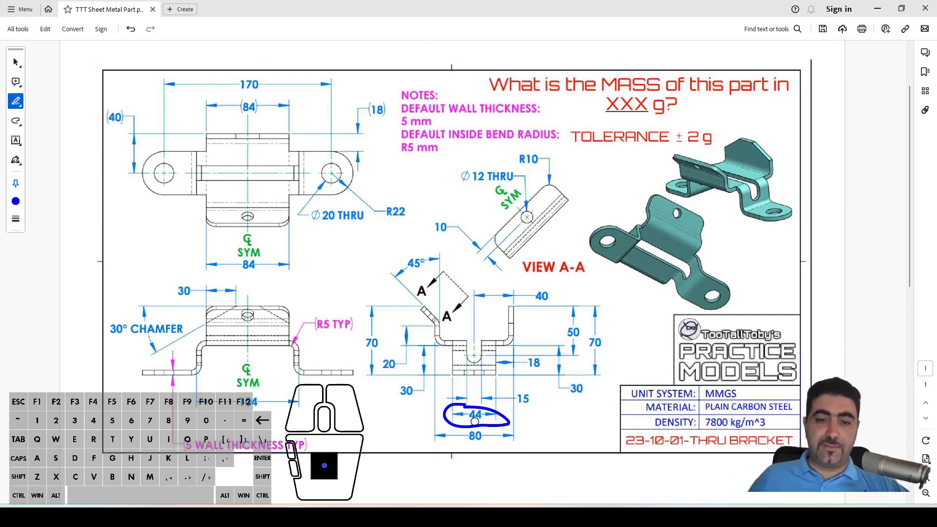
pyautogui.hotkey('ctrl', 'z')
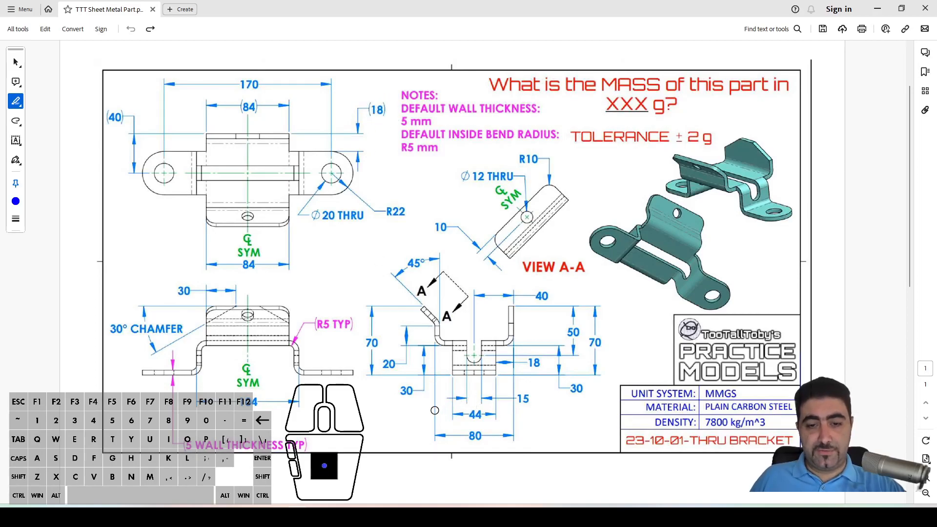
pyautogui.moveTo(249, 97)
pyautogui.mouseDown()
pyautogui.moveTo(235, 124)
pyautogui.moveTo(244, 110)
pyautogui.mouseUp()
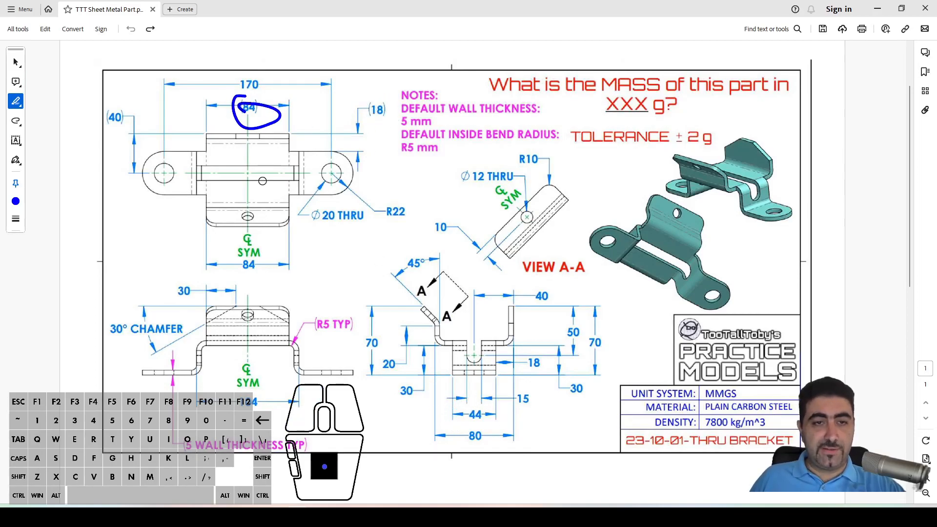
pyautogui.moveTo(254, 250)
pyautogui.mouseDown()
pyautogui.moveTo(234, 266)
pyautogui.moveTo(253, 252)
pyautogui.mouseUp()
pyautogui.hotkey('ctrl', 'z')
pyautogui.hotkey('ctrl', 'z')
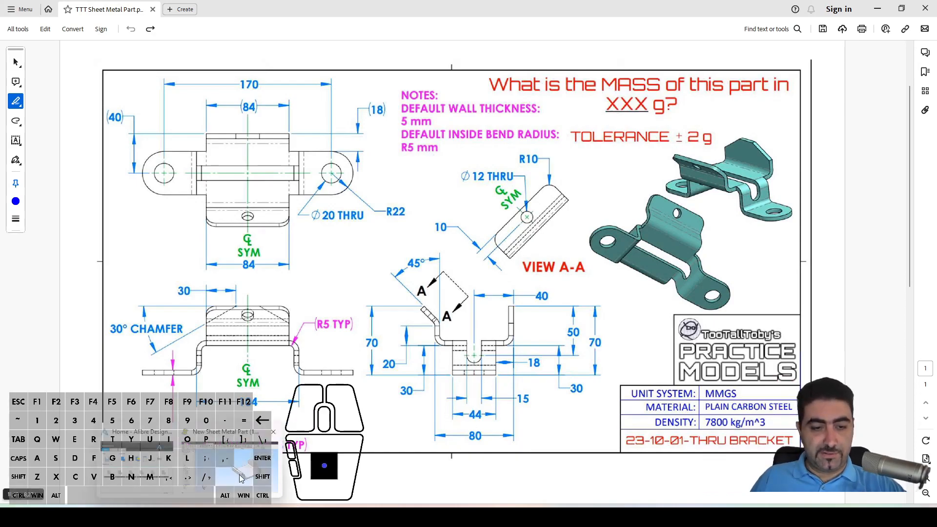
# Step: Switch back to Alibre Design and set up a Flange on both lower side edges of the base with a 90° bend angle
pyautogui.press('ctrl+super+Right')
pyautogui.click(186, 44)
pyautogui.moveTo(691, 346); pyautogui.dragTo(529, 324, button='right')
pyautogui.scroll(3, 530, 332)
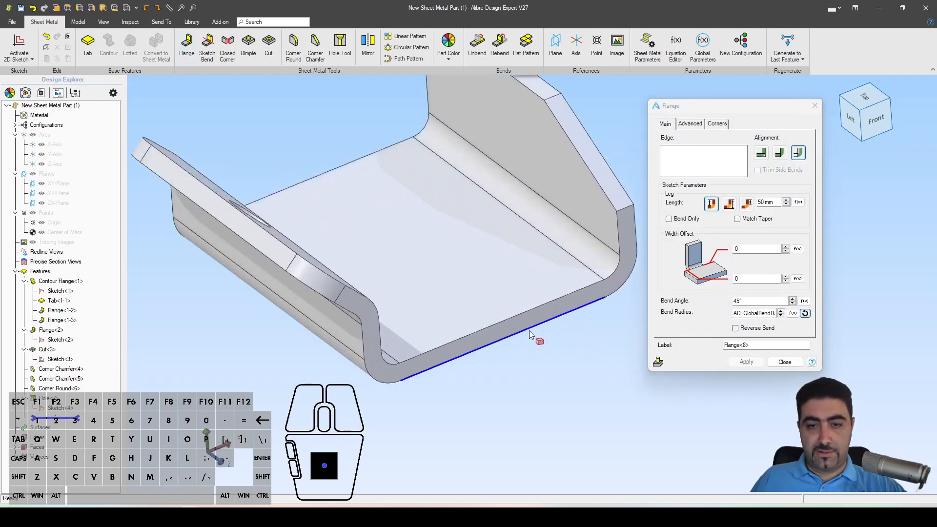
pyautogui.click(540, 340)
pyautogui.scroll(-2, 540, 376)
pyautogui.click(335, 195)
pyautogui.scroll(-2, 519, 272)
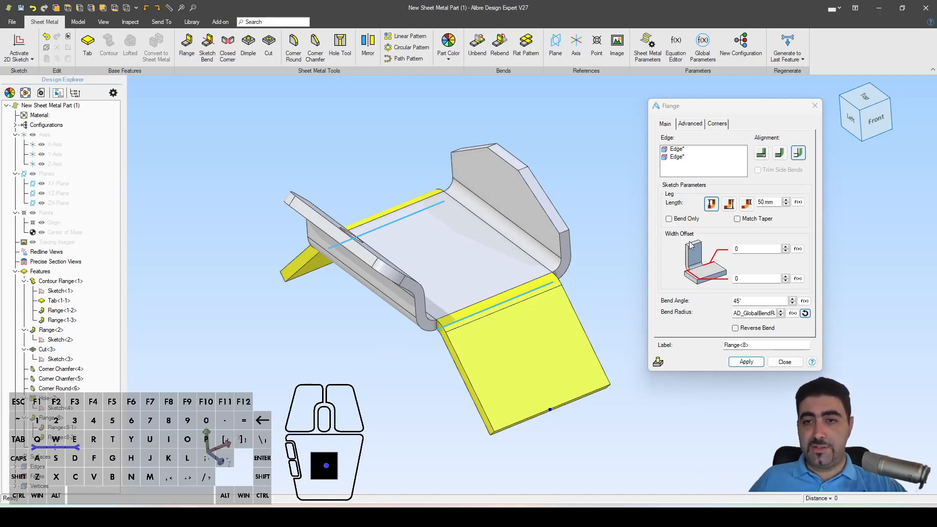
pyautogui.click(734, 302)
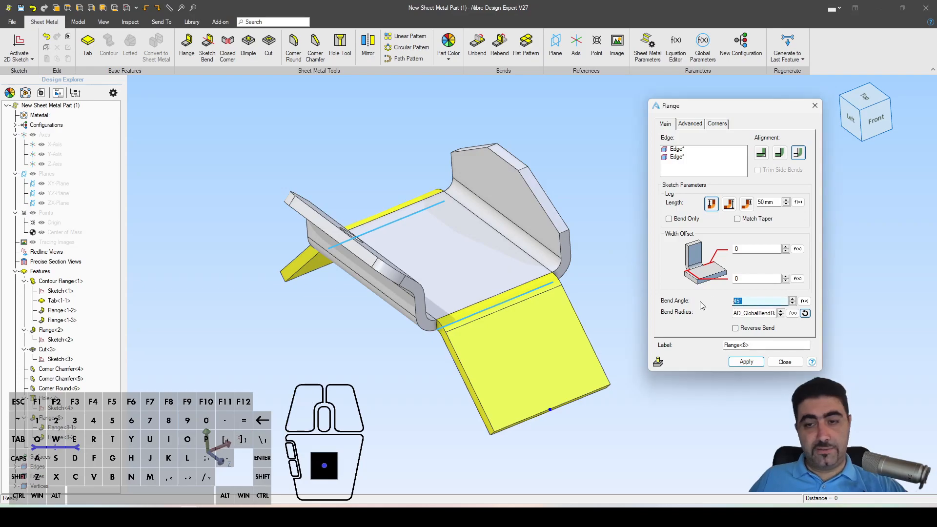
pyautogui.write('90')
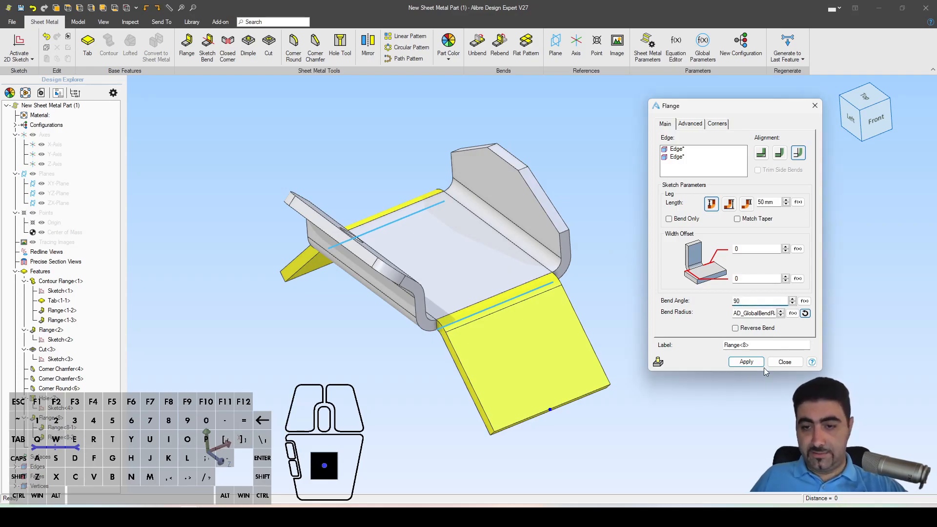
pyautogui.press('Tab')
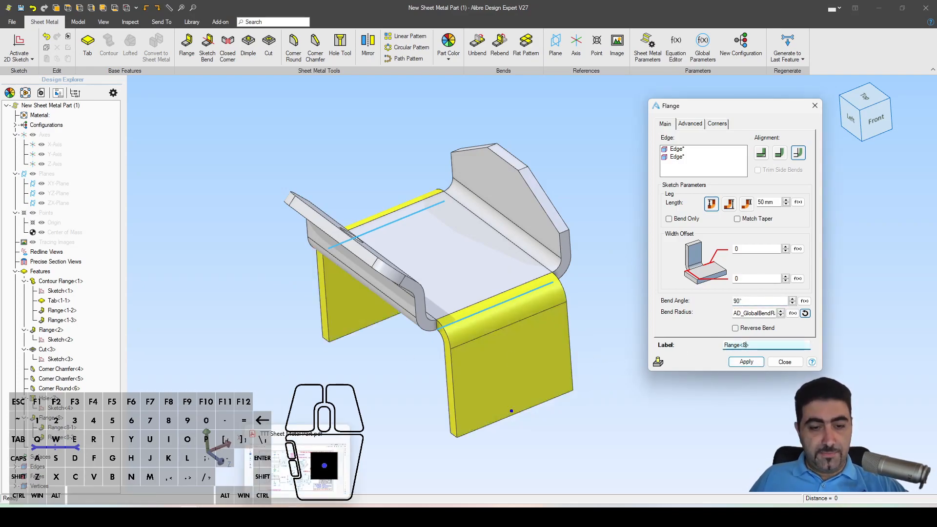
# Step: Check the step height in the practice drawing's side view and set the leg length of both side flanges to 30 mm
pyautogui.click(295, 516)
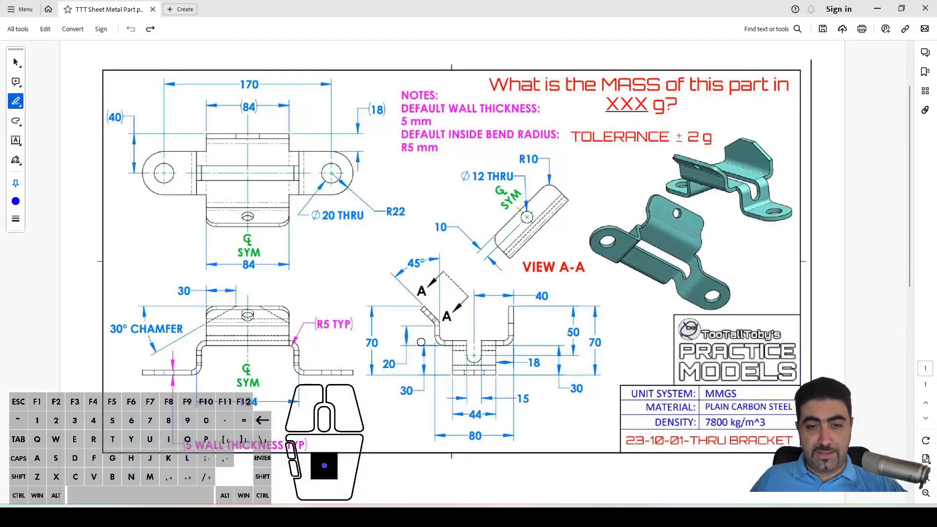
pyautogui.moveTo(420, 342)
pyautogui.mouseDown()
pyautogui.moveTo(401, 371)
pyautogui.moveTo(433, 376)
pyautogui.moveTo(419, 340)
pyautogui.mouseUp()
pyautogui.moveTo(552, 340)
pyautogui.mouseDown()
pyautogui.moveTo(574, 406)
pyautogui.moveTo(552, 340)
pyautogui.mouseUp()
pyautogui.hotkey('ctrl', 'z')
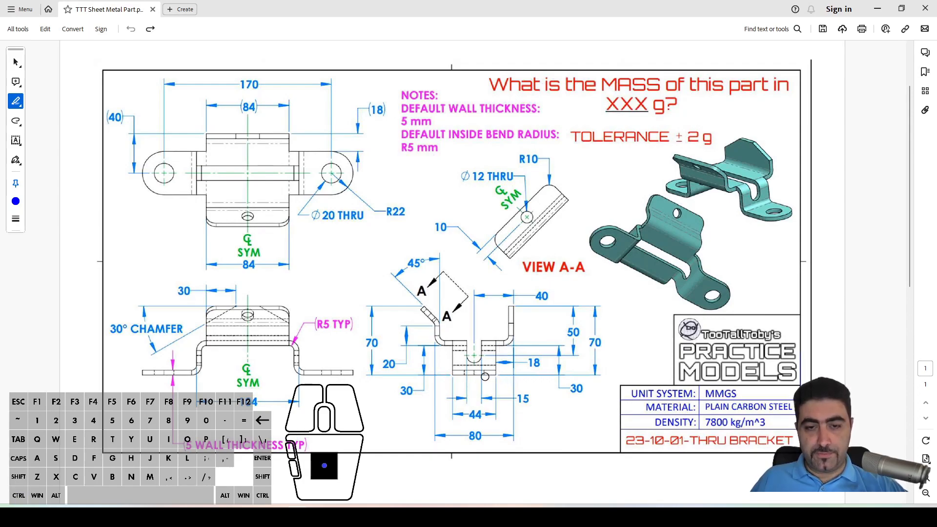
pyautogui.click(192, 499)
pyautogui.click(230, 461)
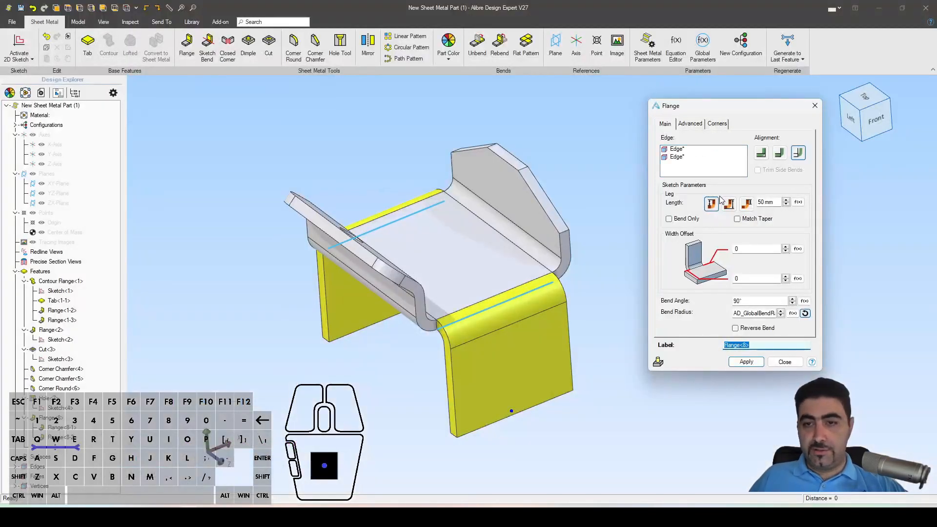
pyautogui.click(759, 202)
pyautogui.write('30')
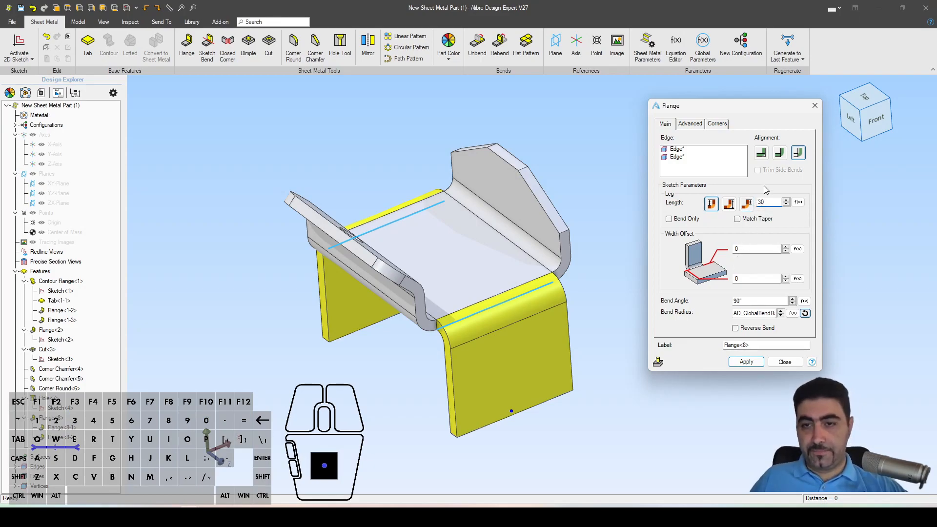
pyautogui.press('Return')
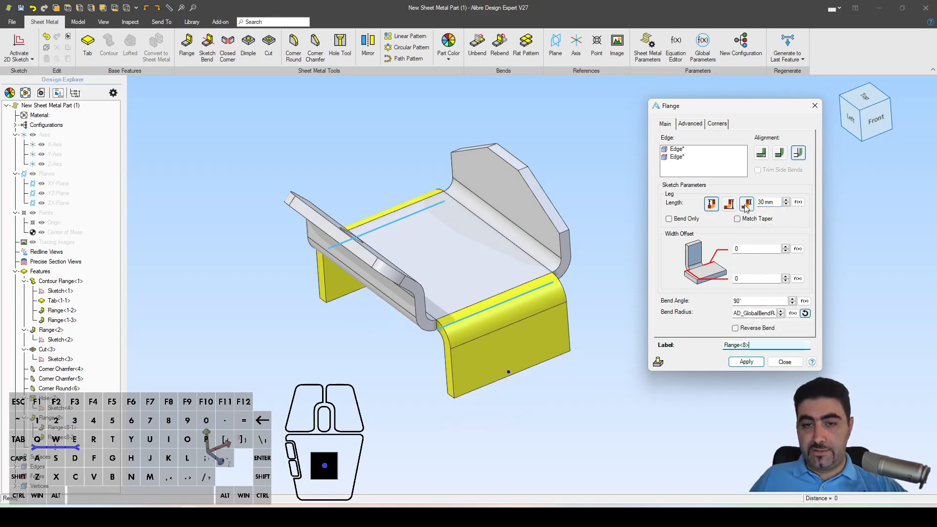
# Step: Compare the leg length measuring options for the two side flanges, keep the original option, and create the 30 mm flanges
pyautogui.click(746, 205)
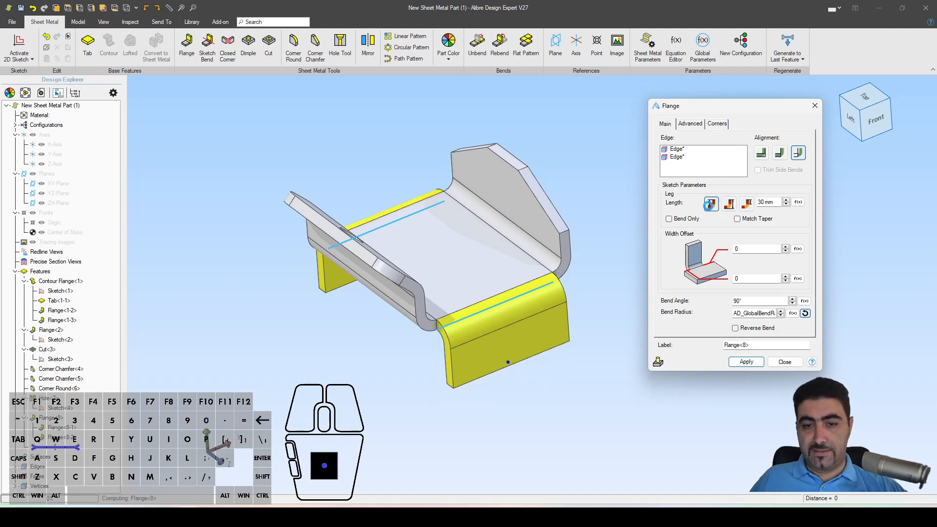
pyautogui.click(712, 205)
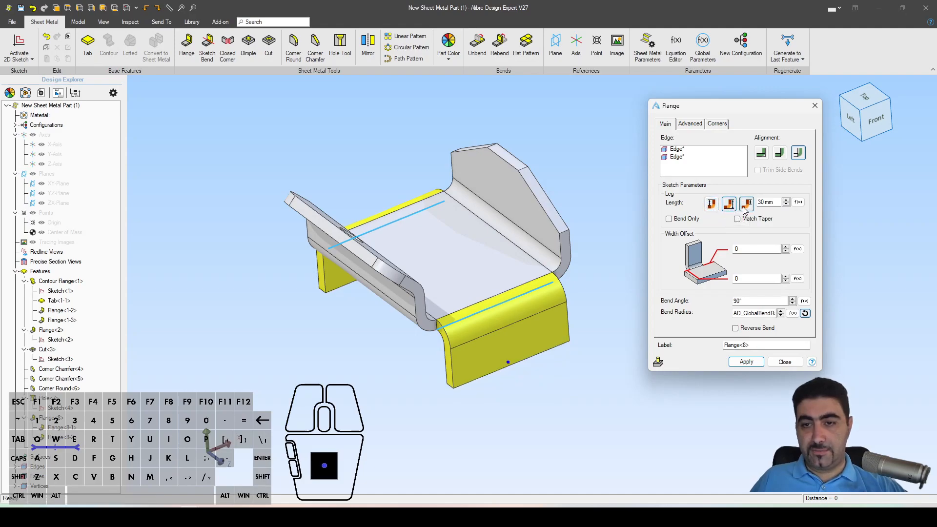
pyautogui.click(715, 209)
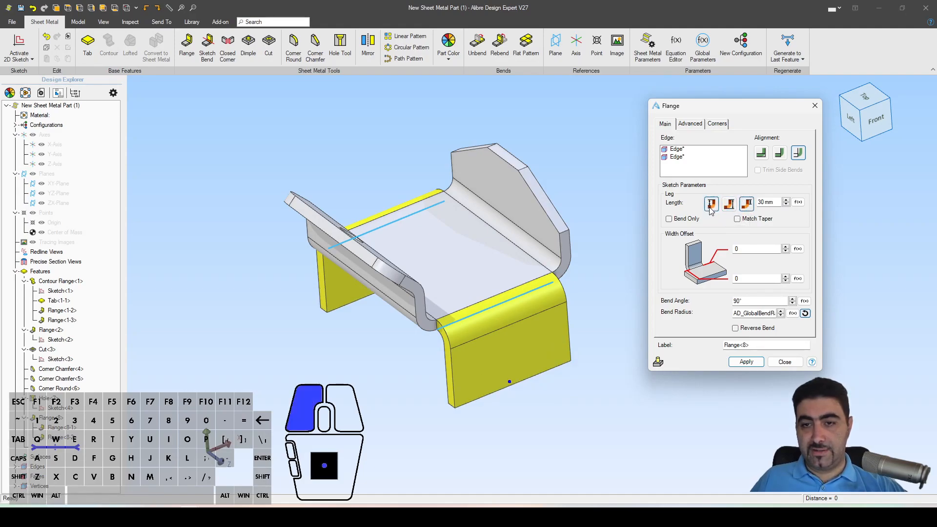
pyautogui.moveTo(390, 305); pyautogui.dragTo(431, 263, button='middle')
pyautogui.scroll(-3, 522, 254)
pyautogui.scroll(5, 472, 283)
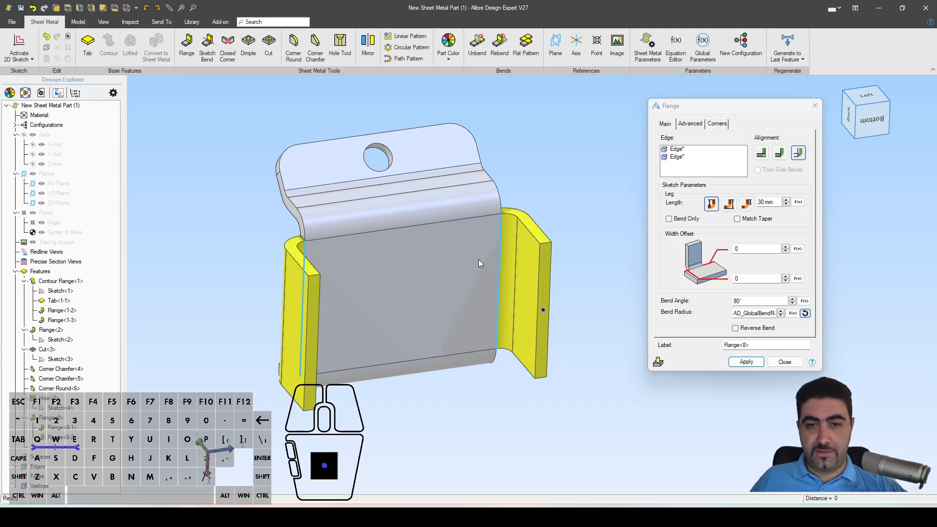
pyautogui.click(755, 365)
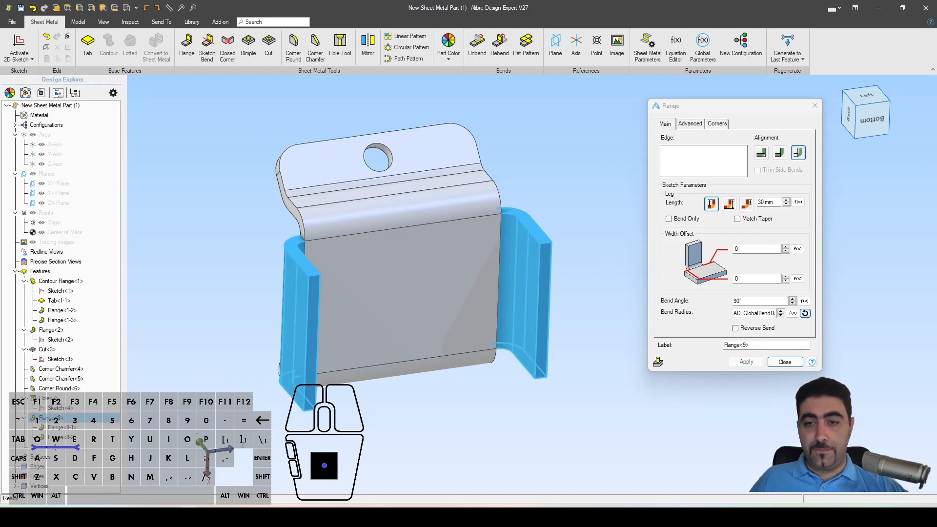
pyautogui.click(785, 362)
pyautogui.moveTo(693, 365); pyautogui.dragTo(564, 320, button='middle')
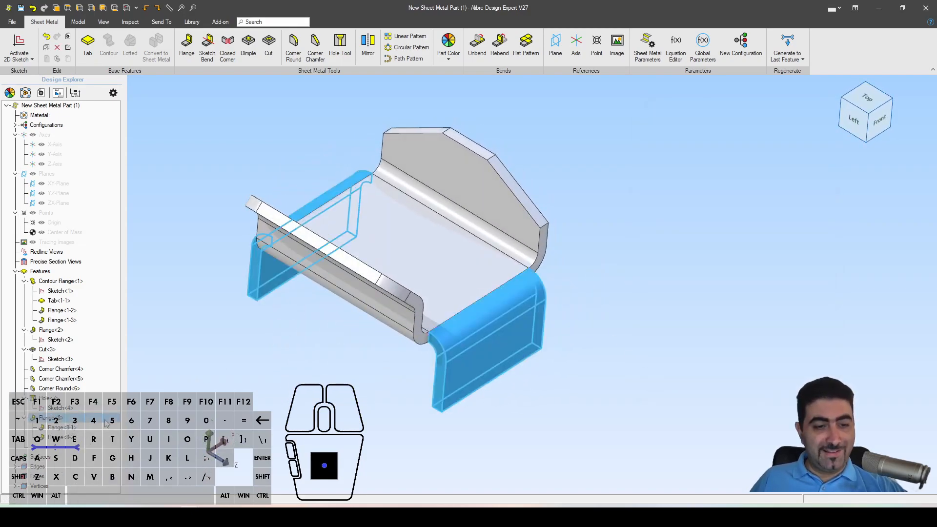
# Step: Edit the two 30 mm side flanges and set both width offsets to 8 mm
pyautogui.doubleClick(89, 423)
pyautogui.moveTo(478, 371); pyautogui.dragTo(456, 326, button='middle')
pyautogui.scroll(-2, 489, 313)
pyautogui.scroll(2, 457, 326)
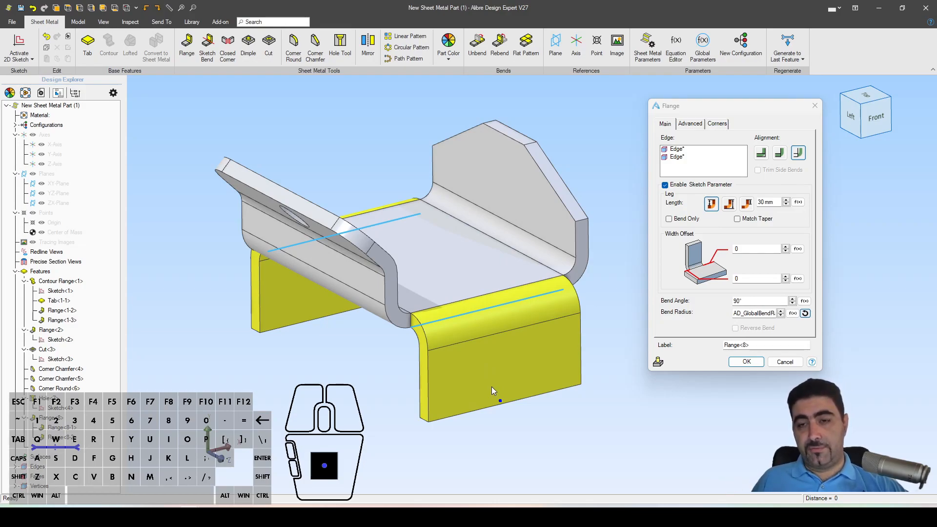
pyautogui.click(735, 250)
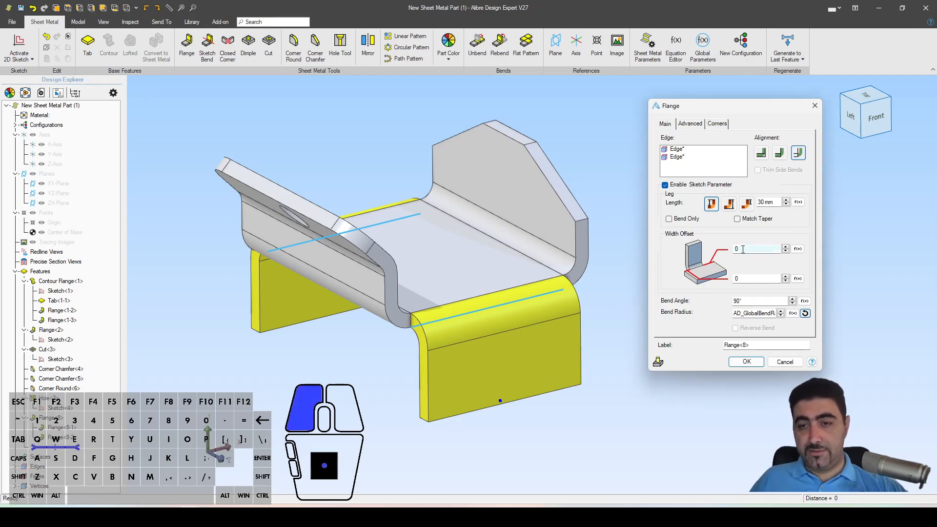
pyautogui.write('8')
pyautogui.click(747, 279)
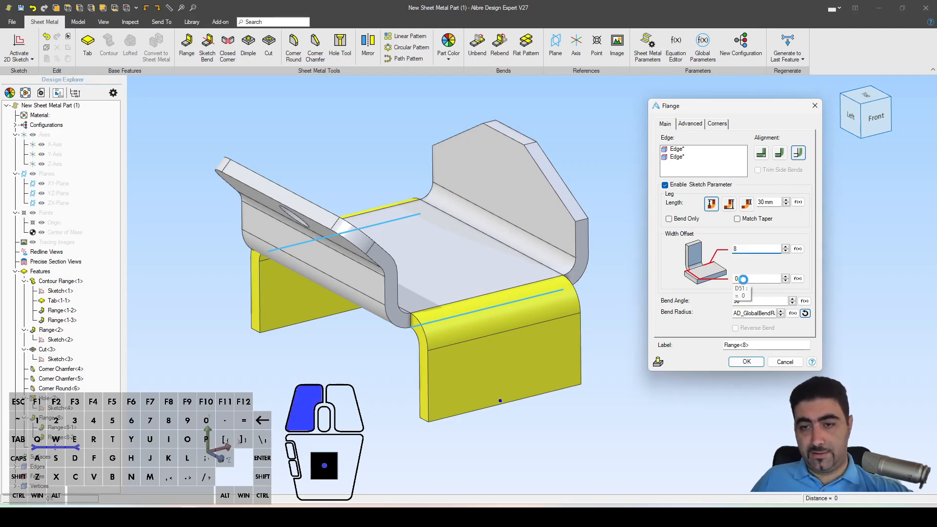
pyautogui.write('8')
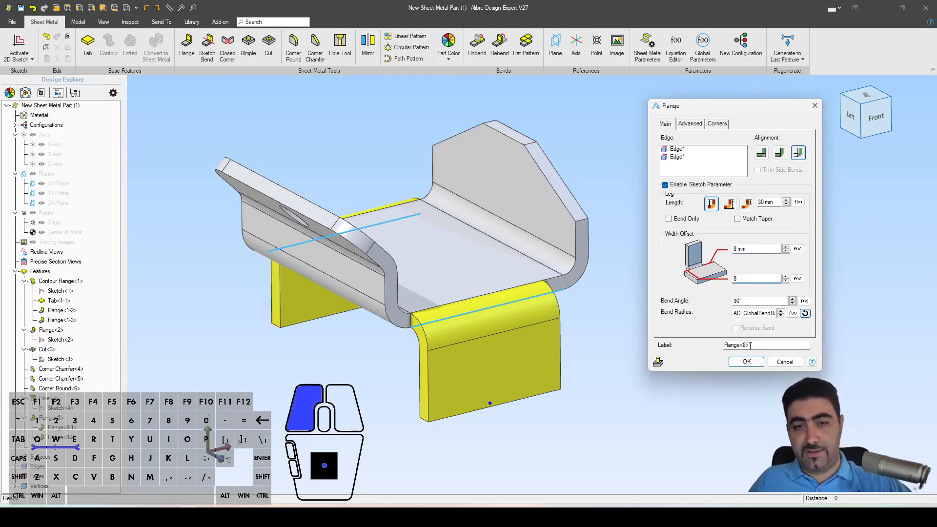
pyautogui.click(747, 362)
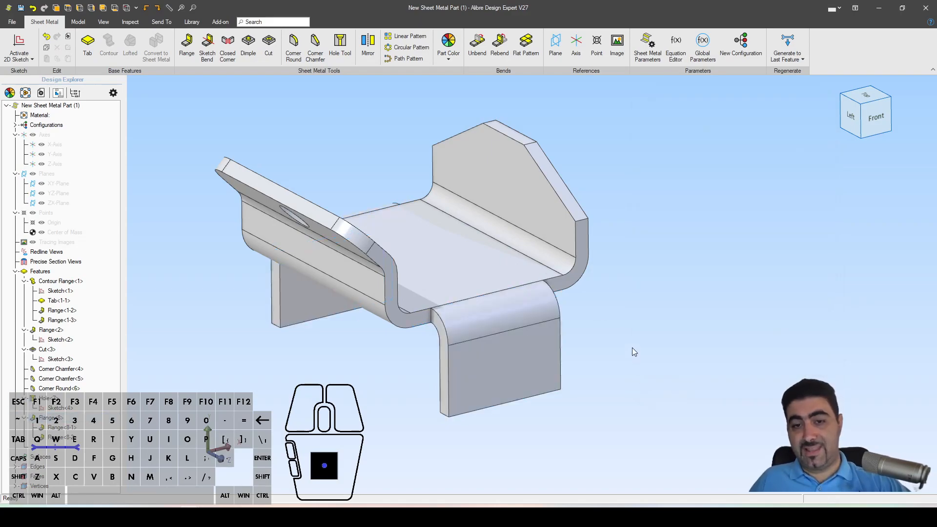
# Step: Add outward 90° flanges with a 100 mm leg length along the lower edges of both side legs
pyautogui.moveTo(634, 347); pyautogui.dragTo(614, 333, button='right')
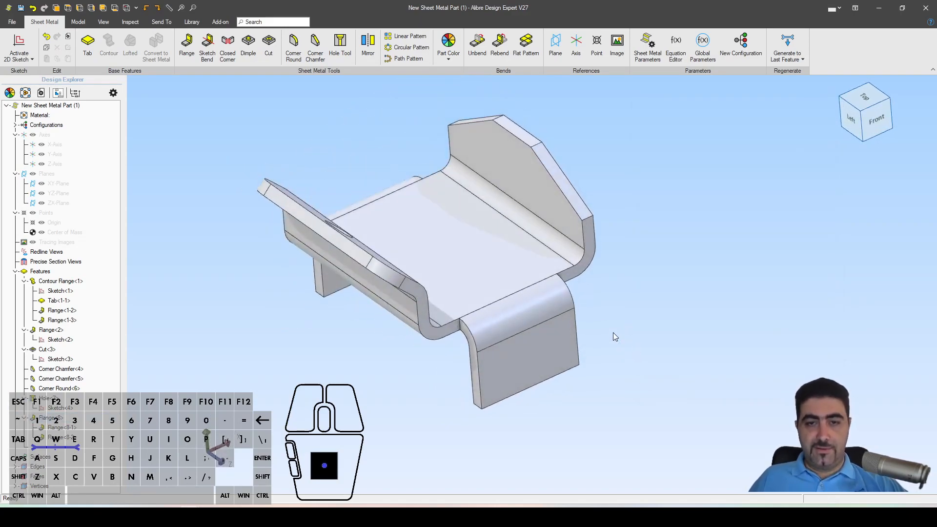
pyautogui.click(187, 48)
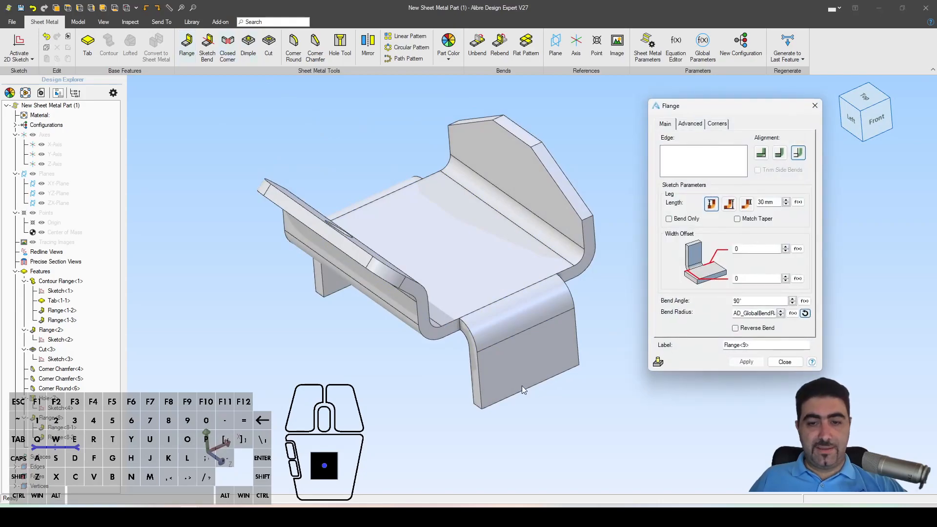
pyautogui.click(523, 390)
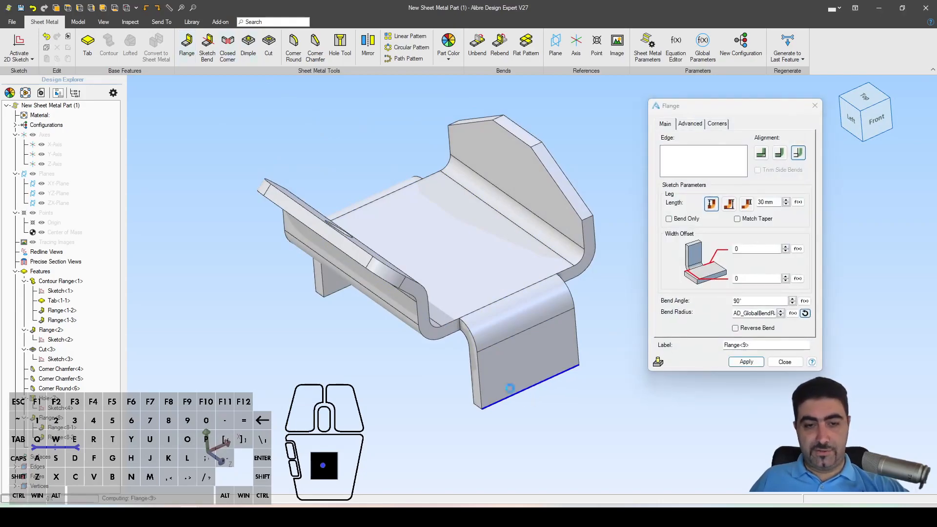
pyautogui.click(332, 293)
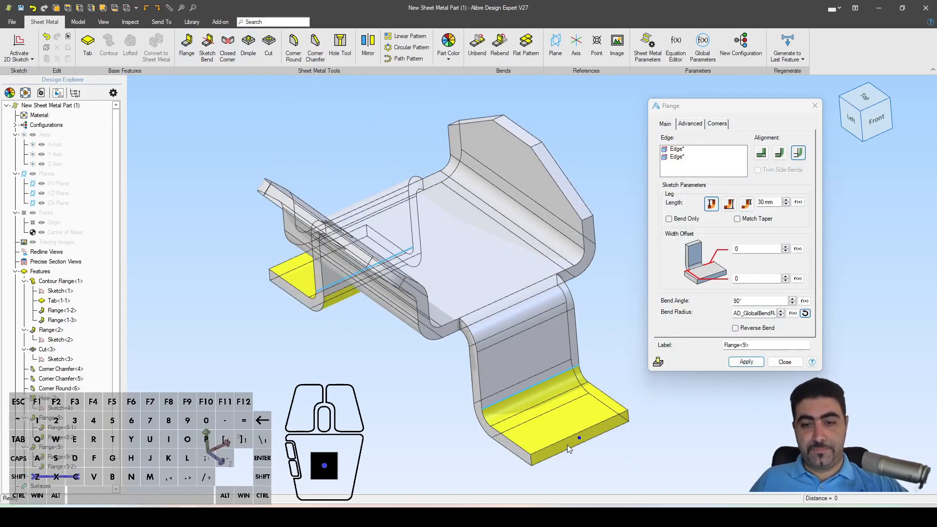
pyautogui.scroll(-3, 483, 298)
pyautogui.moveTo(524, 355); pyautogui.dragTo(586, 424)
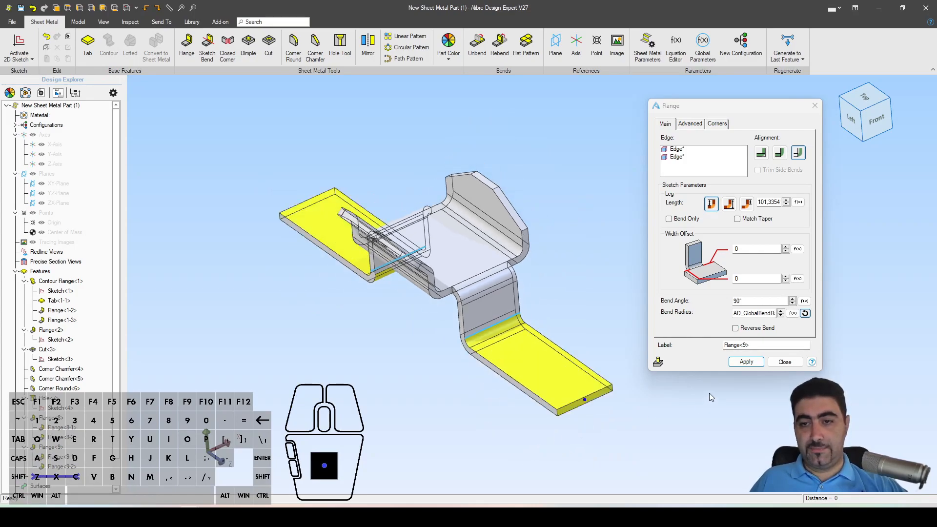
pyautogui.click(773, 202)
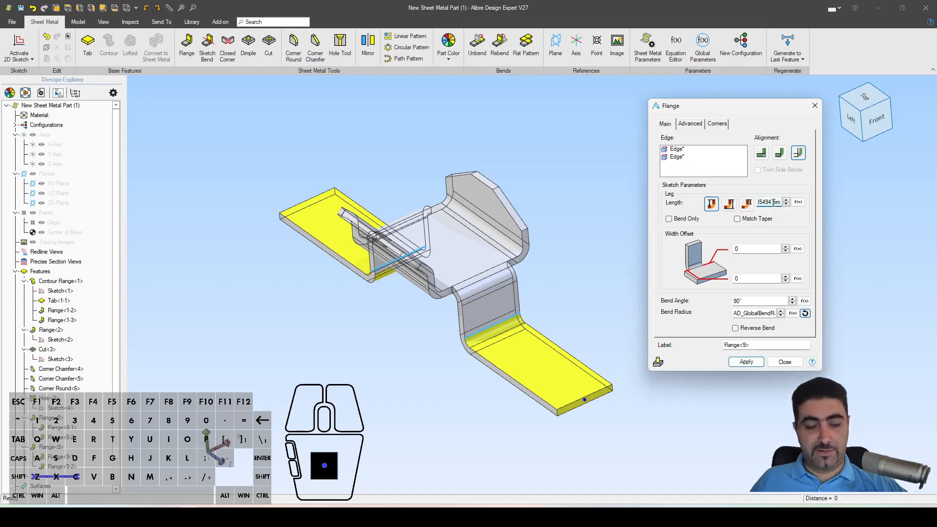
pyautogui.hotkey('ctrl', 'a')
pyautogui.write('100')
pyautogui.click(750, 345)
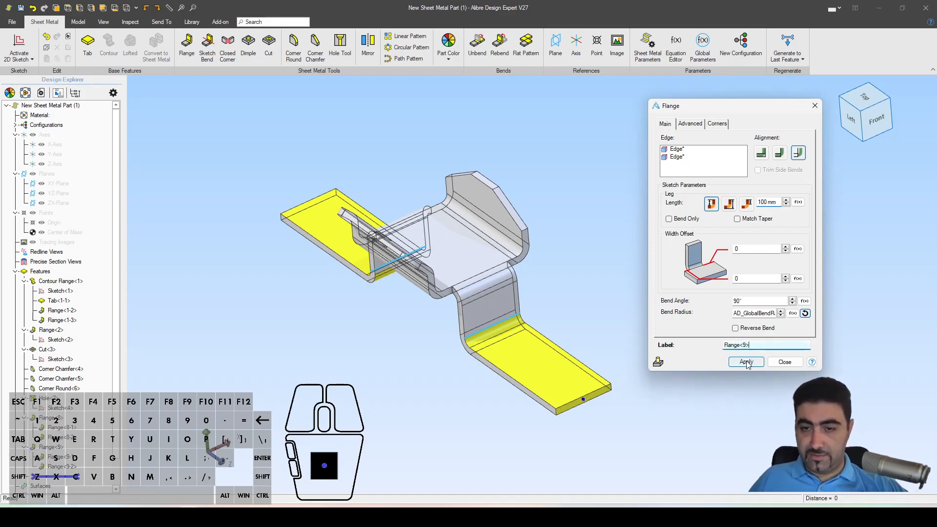
pyautogui.click(746, 363)
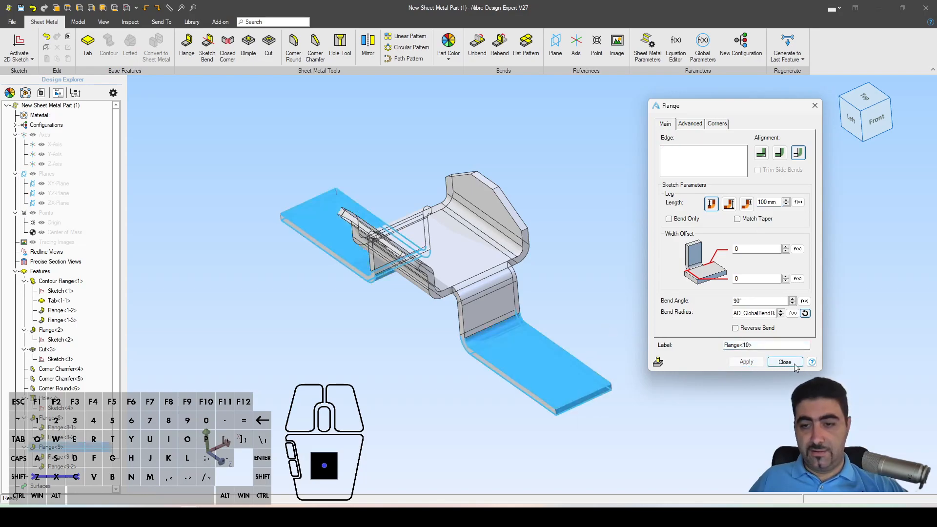
pyautogui.click(800, 369)
pyautogui.press('Escape')
# Step: Reopen the two 100 mm foot flanges for editing and examine how their bends meet the side legs
pyautogui.rightClick(86, 455)
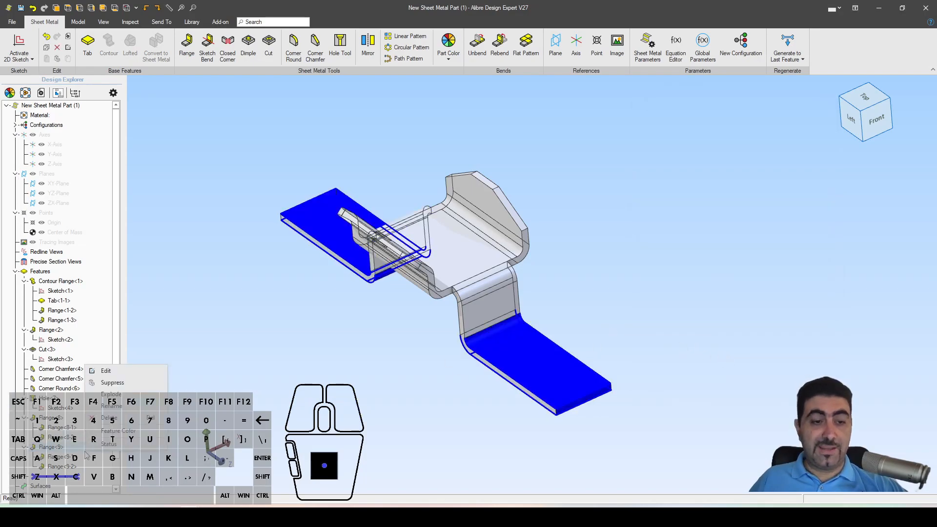
pyautogui.click(106, 370)
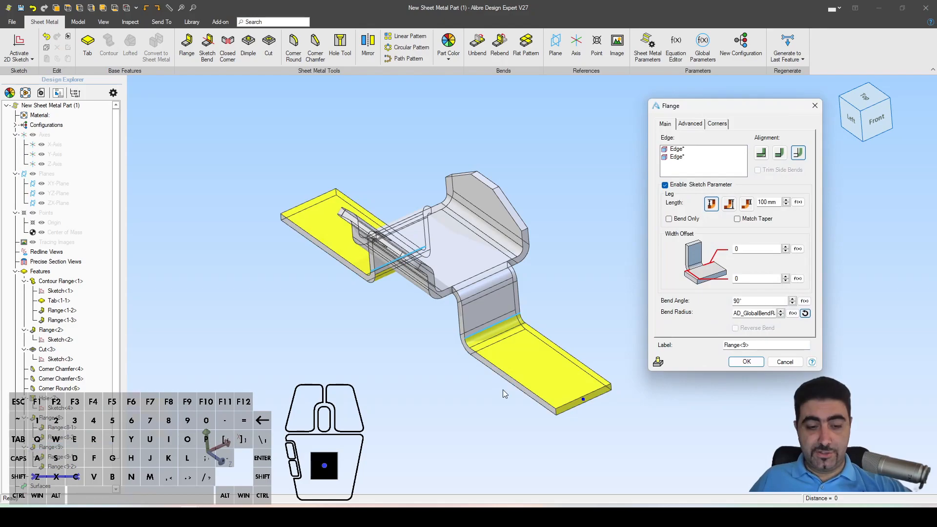
pyautogui.moveTo(490, 344)
pyautogui.mouseDown(button='middle')
pyautogui.moveTo(519, 336)
pyautogui.moveTo(490, 345)
pyautogui.mouseUp(button='middle')
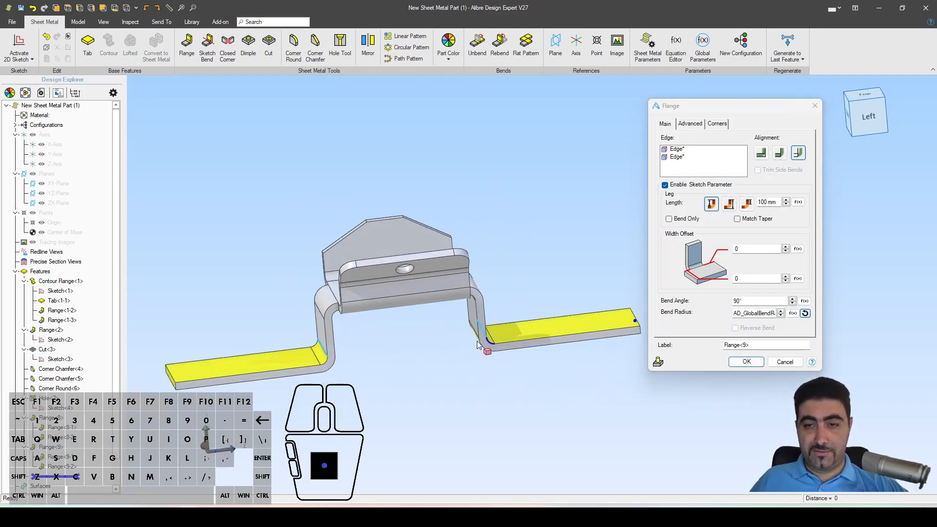
pyautogui.scroll(4, 432, 333)
pyautogui.scroll(-2, 434, 326)
pyautogui.moveTo(435, 326); pyautogui.dragTo(477, 355, button='middle')
pyautogui.scroll(4, 509, 347)
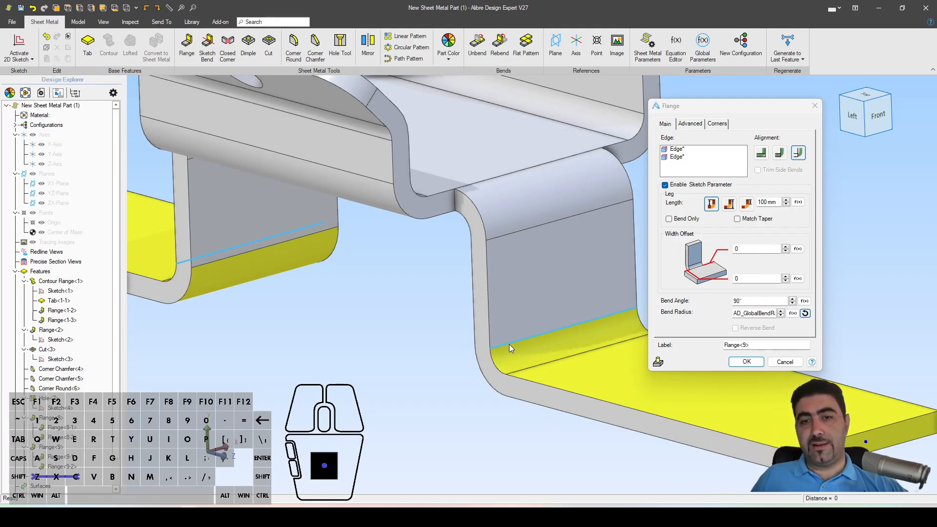
pyautogui.scroll(-2, 509, 344)
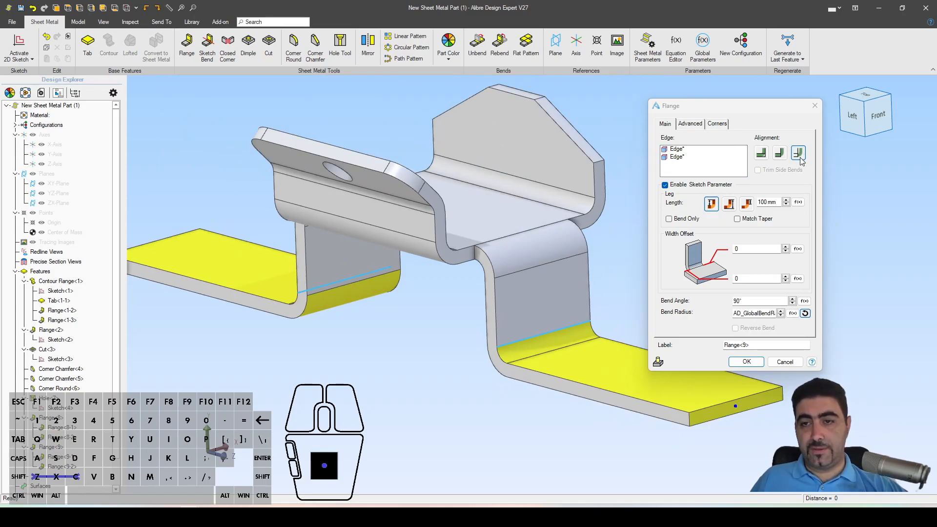
pyautogui.moveTo(538, 288)
pyautogui.mouseDown(button='middle')
pyautogui.moveTo(463, 278)
pyautogui.moveTo(532, 293)
pyautogui.mouseUp(button='middle')
# Step: Switch to the practice drawing in Acrobat, mark the flange faces in the isometric view, clear the marks, and return to Alibre Design
pyautogui.click(313, 514)
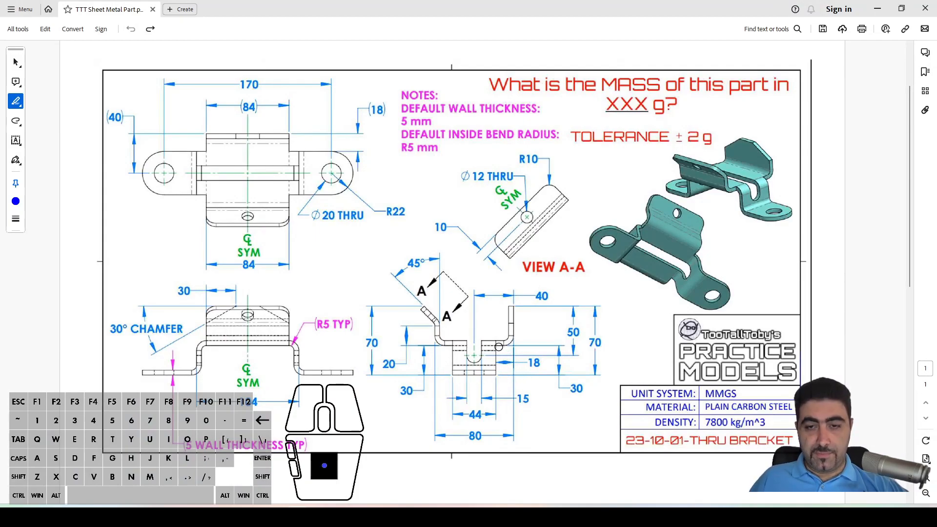
pyautogui.moveTo(665, 267)
pyautogui.mouseDown()
pyautogui.moveTo(640, 269)
pyautogui.moveTo(625, 241)
pyautogui.mouseUp()
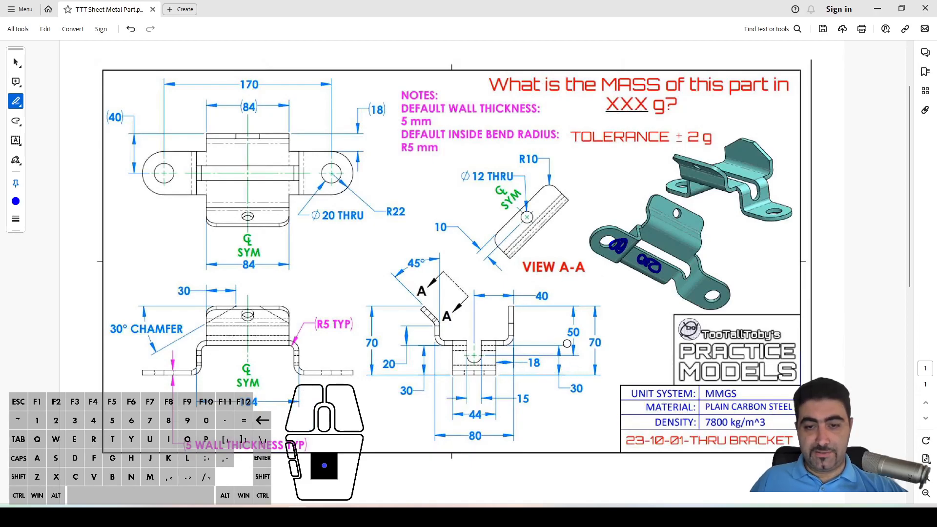
pyautogui.hotkey('ctrl', 'z')
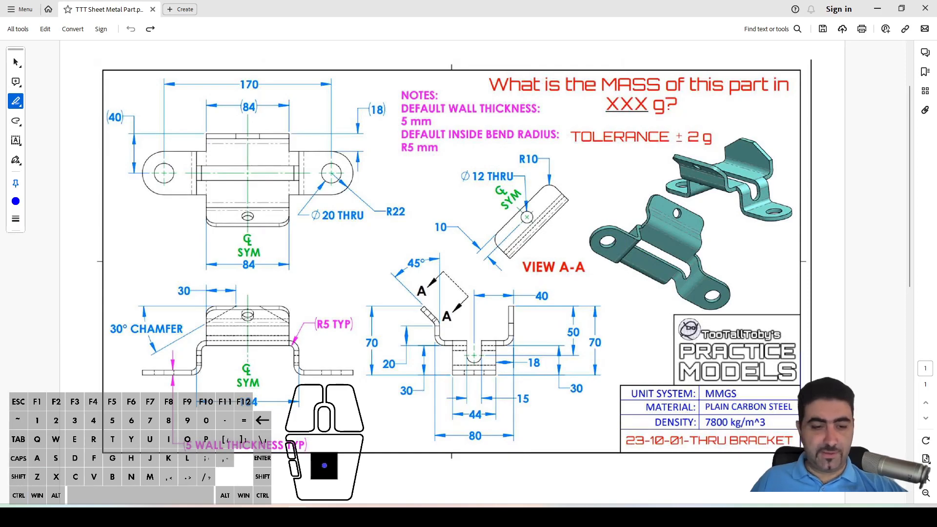
pyautogui.hotkey('alt', 'Tab')
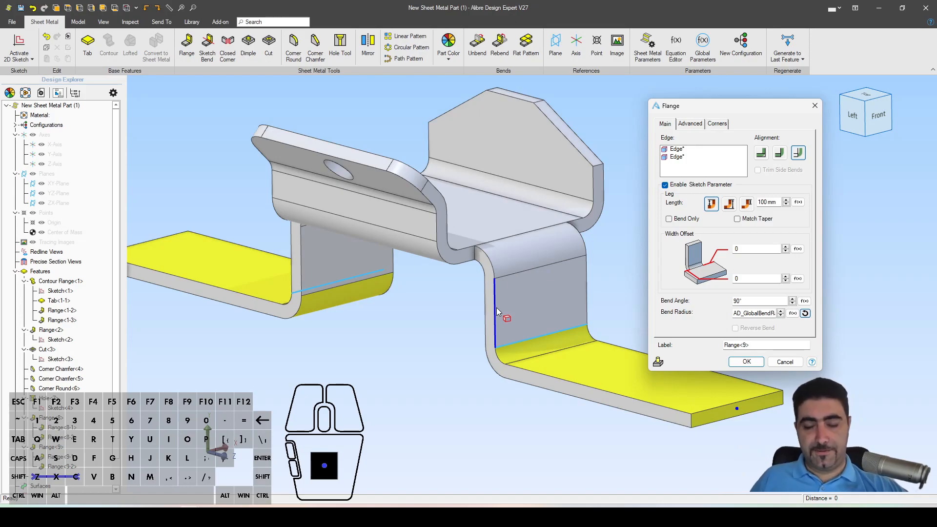
# Step: Change the foot flanges' alignment so their bends stay within the height of the side legs
pyautogui.click(762, 154)
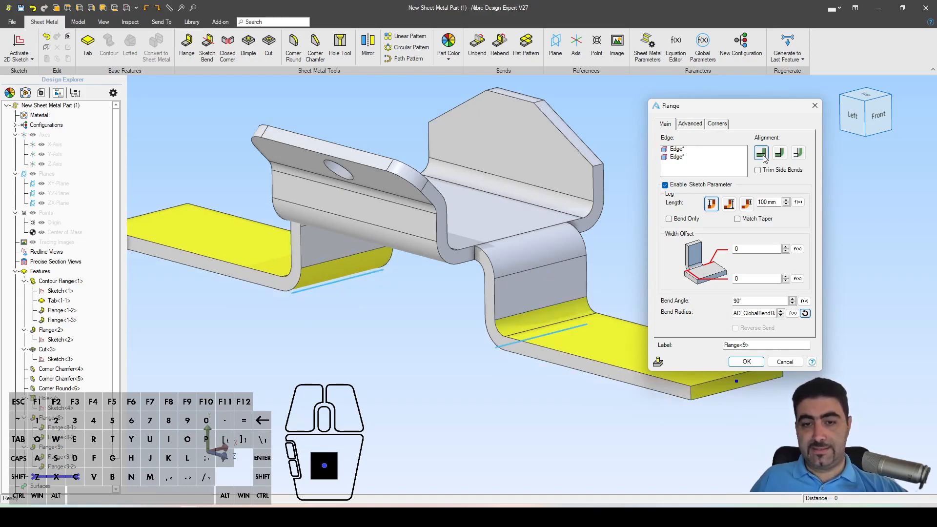
pyautogui.moveTo(512, 348)
pyautogui.mouseDown(button='middle')
pyautogui.moveTo(518, 337)
pyautogui.moveTo(536, 339)
pyautogui.moveTo(519, 340)
pyautogui.mouseUp(button='middle')
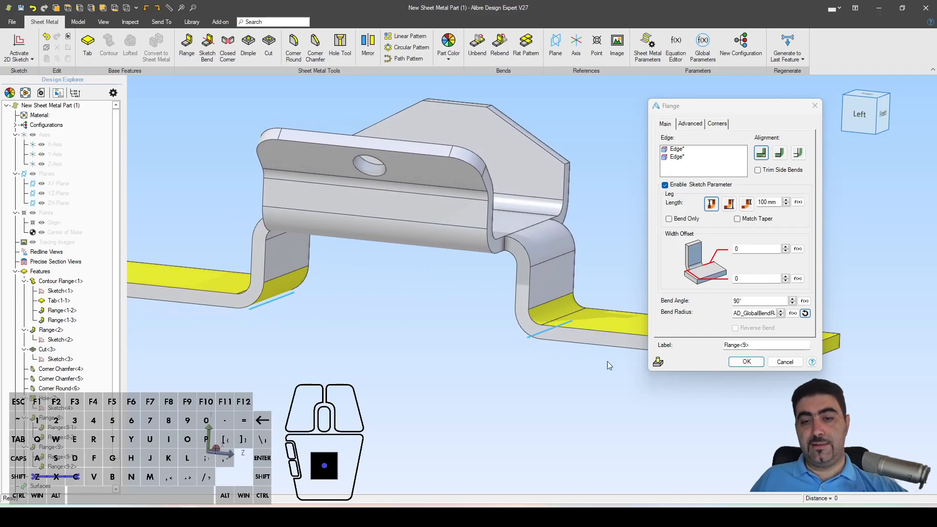
pyautogui.click(745, 362)
pyautogui.press('Escape')
# Step: Examine the bracket with its new feet, check the length of one foot's bottom bend edge, and clear the selection
pyautogui.scroll(-3, 561, 420)
pyautogui.moveTo(561, 420); pyautogui.dragTo(498, 366, button='middle')
pyautogui.moveTo(435, 283)
pyautogui.mouseDown(button='middle')
pyautogui.moveTo(429, 333)
pyautogui.moveTo(440, 284)
pyautogui.mouseUp(button='middle')
pyautogui.click(441, 284)
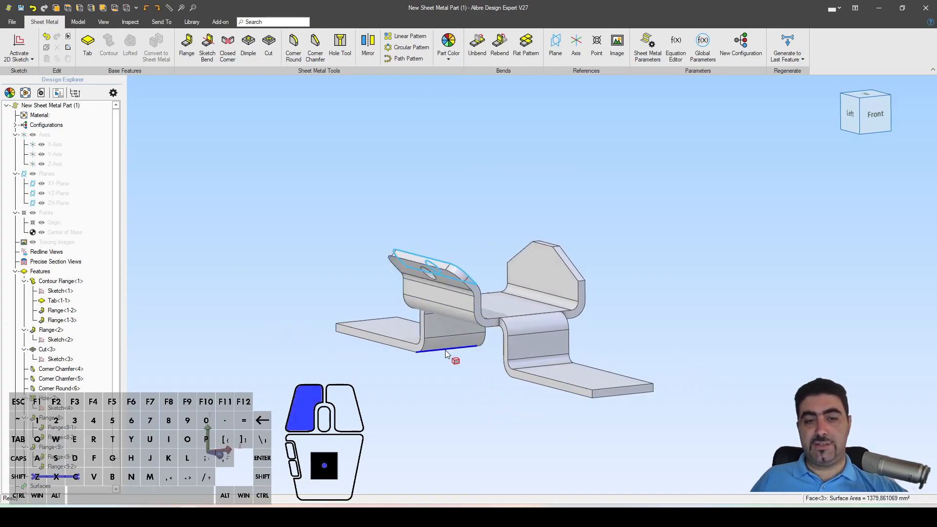
pyautogui.scroll(2, 476, 381)
pyautogui.moveTo(477, 383); pyautogui.dragTo(448, 261, button='middle')
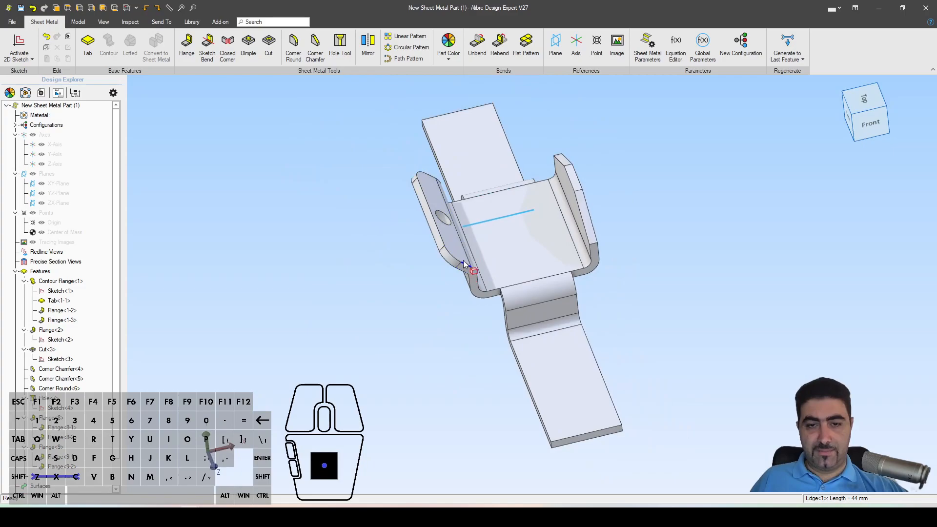
pyautogui.scroll(-2, 447, 293)
pyautogui.click(459, 393)
pyautogui.press('Escape')
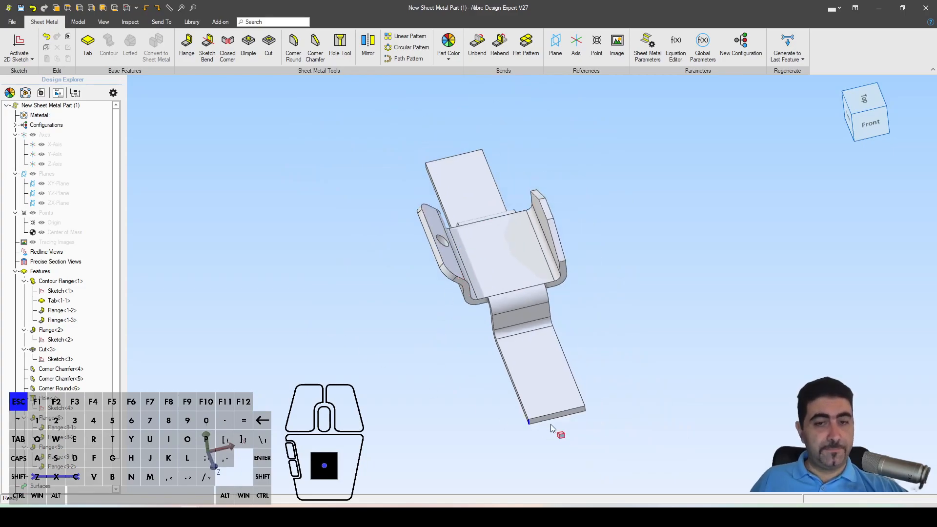
# Step: Start a 2D sketch on the top face of the front foot flange
pyautogui.click(550, 391)
pyautogui.press('s')
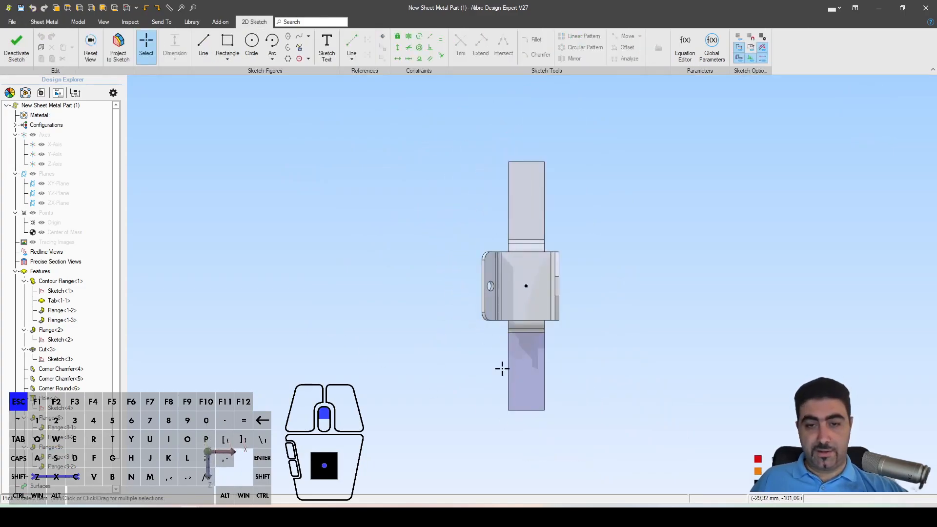
pyautogui.scroll(2, 577, 390)
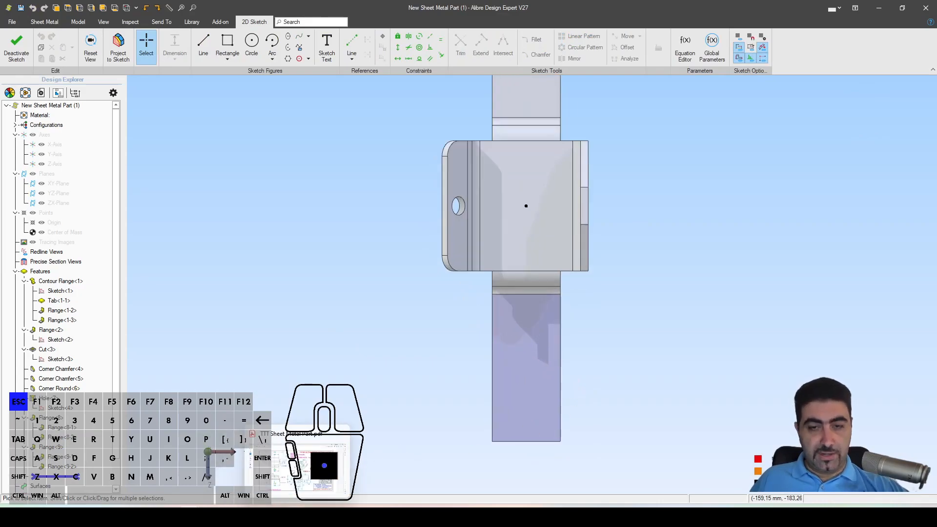
# Step: Check the foot dimensions in the practice drawing and sketch a center-point arc across the front foot flange in Alibre Design
pyautogui.scroll(-3, 395, 316)
pyautogui.click(297, 515)
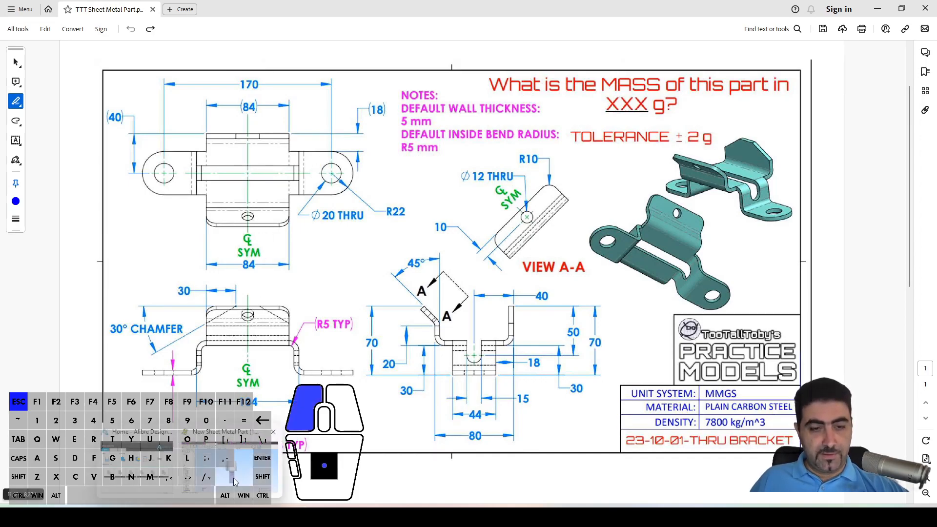
pyautogui.hotkey('alt', 'Tab')
pyautogui.press('a')
pyautogui.scroll(4, 477, 372)
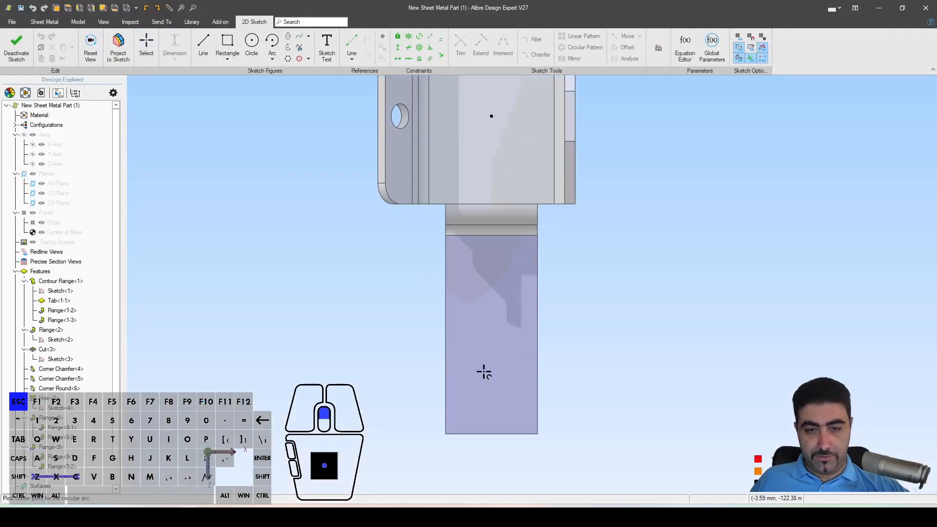
pyautogui.click(492, 373)
pyautogui.click(447, 379)
pyautogui.click(538, 366)
pyautogui.press('Escape')
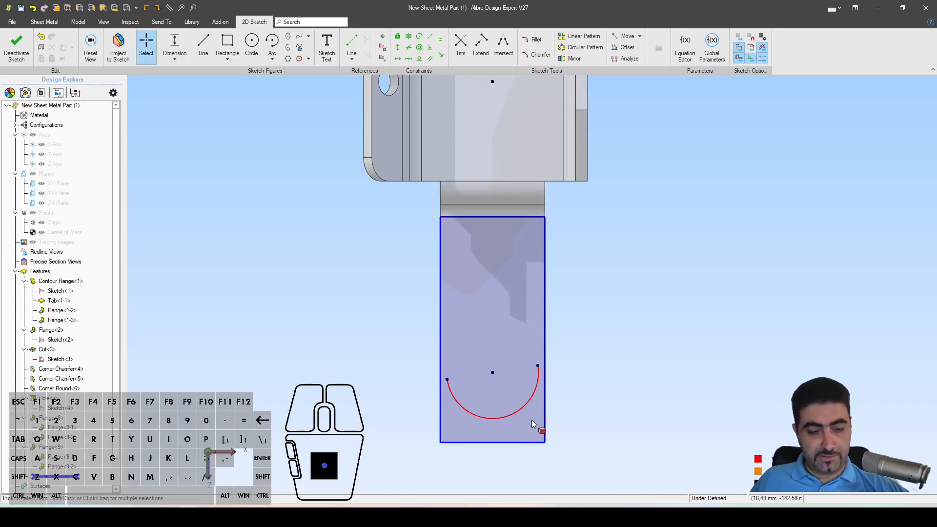
# Step: Constrain both arc endpoints coincident to the foot flange's two long side edges
pyautogui.press('c')
pyautogui.click(447, 380)
pyautogui.click(441, 364)
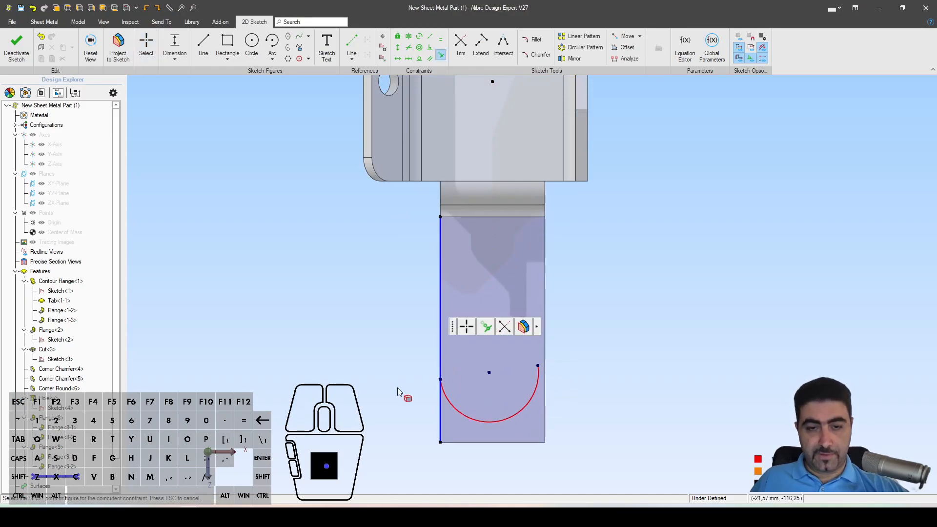
pyautogui.click(538, 366)
pyautogui.click(546, 362)
pyautogui.click(598, 394)
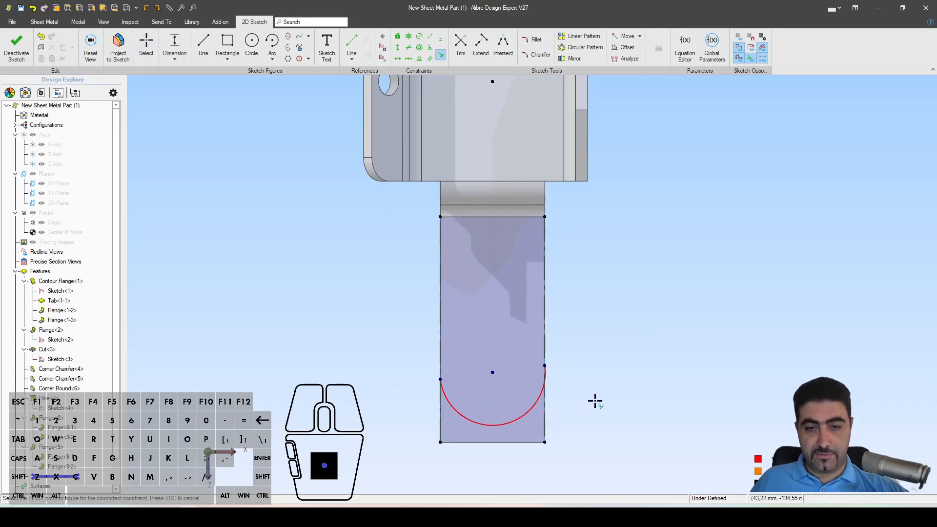
# Step: Align the arc's two endpoints horizontally with its center point
pyautogui.hotkey('shift', 'h')
pyautogui.click(544, 366)
pyautogui.click(492, 373)
pyautogui.click(440, 366)
pyautogui.press('Escape')
pyautogui.press('Escape')
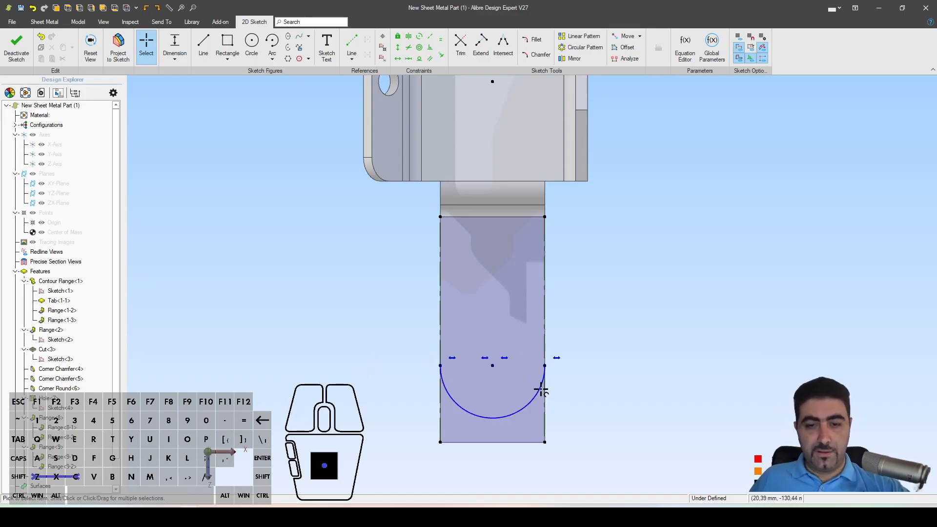
# Step: Dimension the arc center's distance from the origin as 170/2 (85 mm)
pyautogui.press('Escape')
pyautogui.click(494, 367)
pyautogui.click(492, 82)
pyautogui.click(649, 217)
pyautogui.write('170/2')
pyautogui.press('Return')
pyautogui.press('Escape')
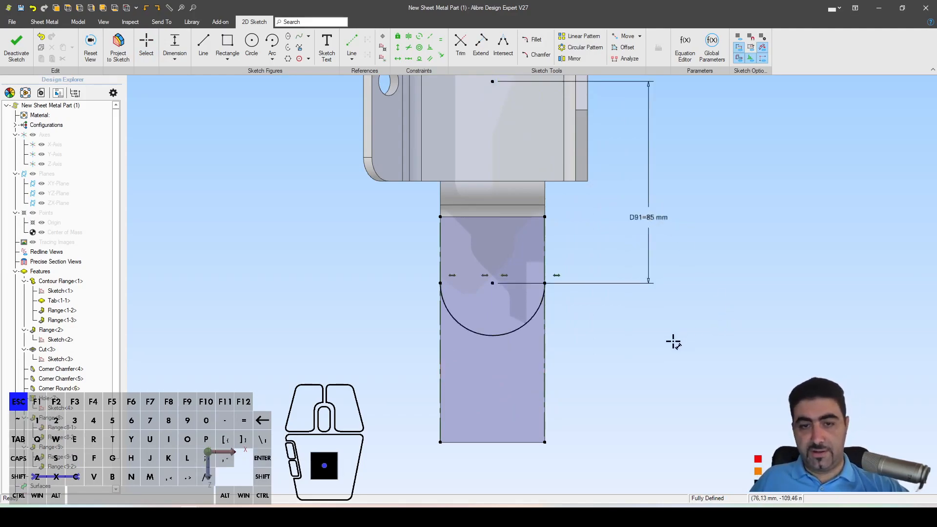
# Step: Project the foot flange's end edge into the sketch and close the profile with lines from its corners to the arc's ends
pyautogui.scroll(-2, 498, 426)
pyautogui.scroll(3, 554, 373)
pyautogui.scroll(-2, 239, 270)
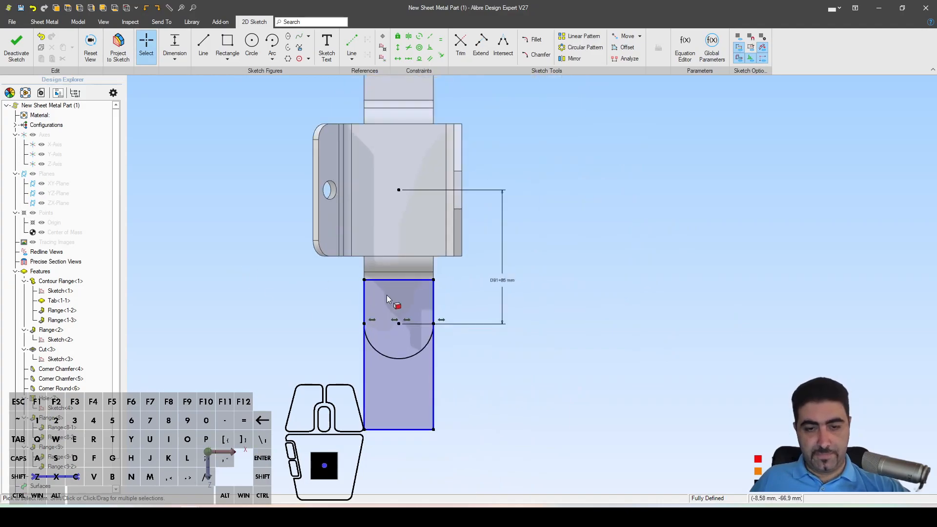
pyautogui.click(389, 440)
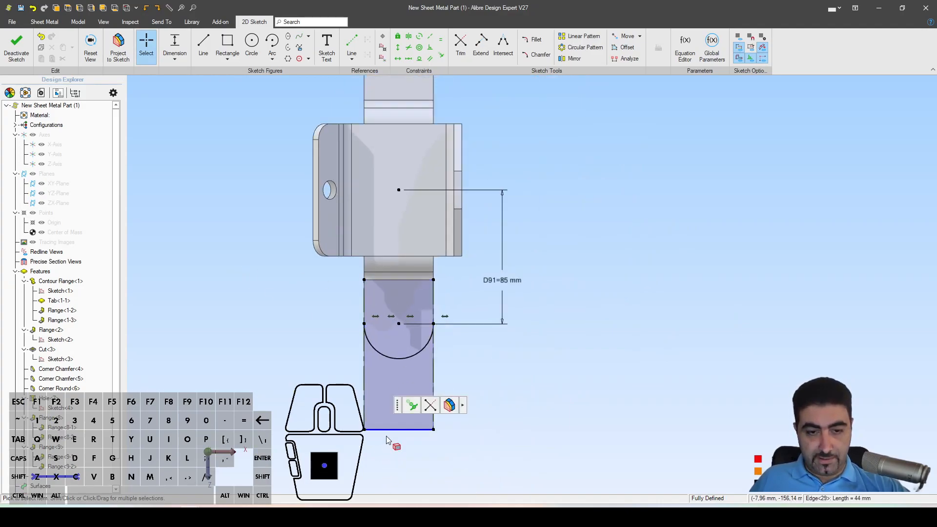
pyautogui.click(450, 406)
pyautogui.click(480, 364)
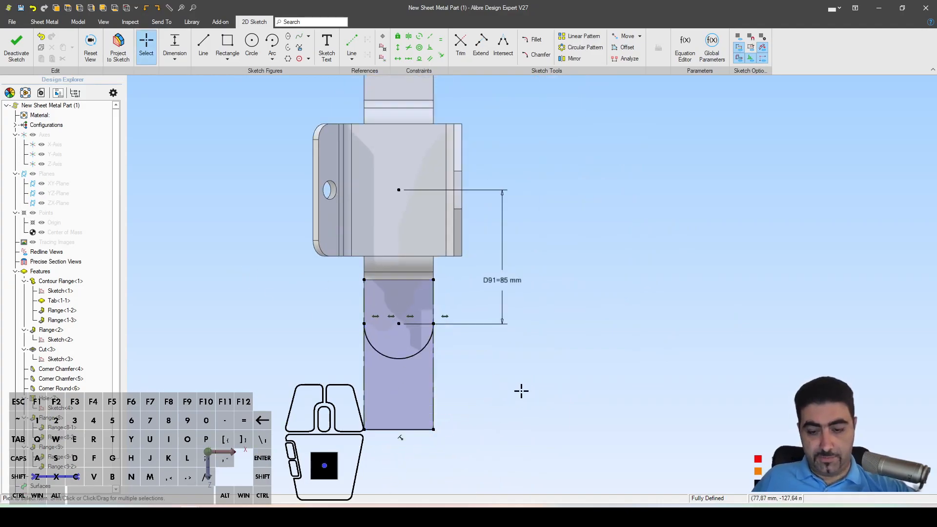
pyautogui.press('l')
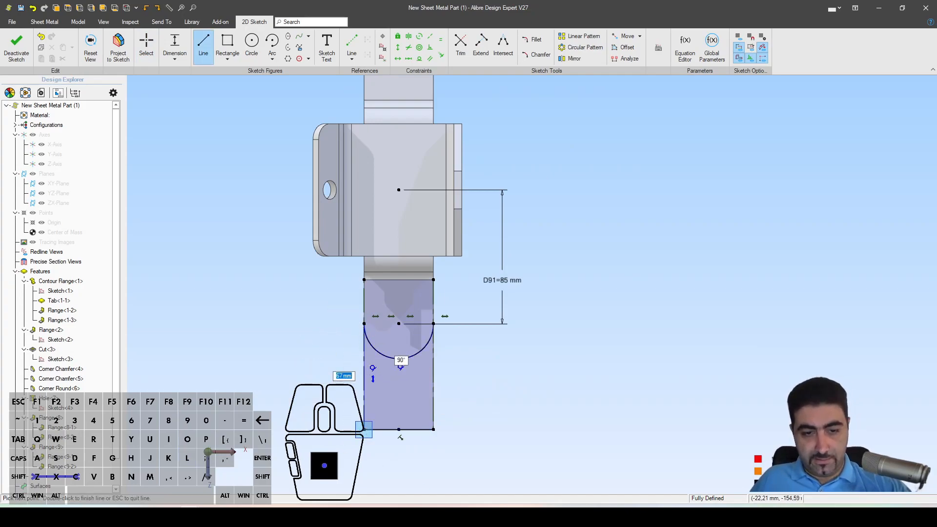
pyautogui.click(434, 324)
pyautogui.doubleClick(433, 429)
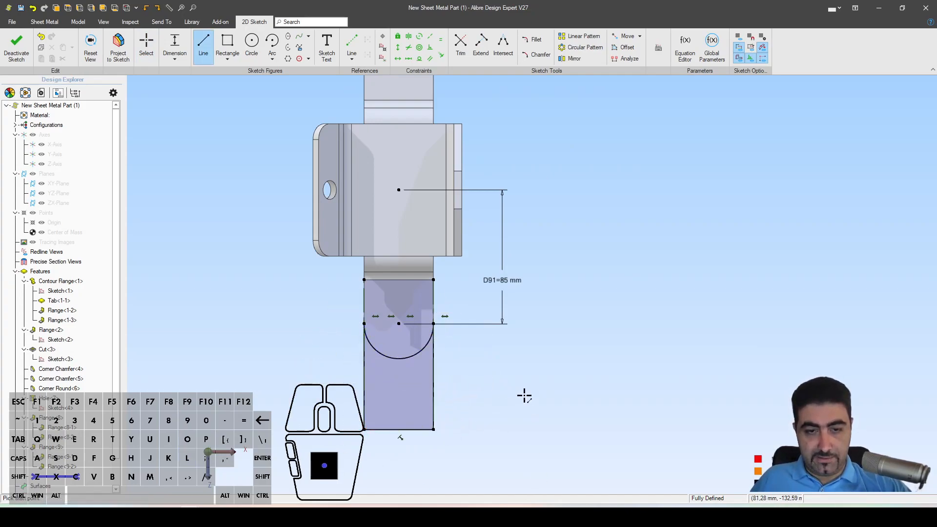
# Step: Draw a circle about 23 mm in diameter on the arc's center point
pyautogui.press('c')
pyautogui.click(399, 323)
pyautogui.click(392, 342)
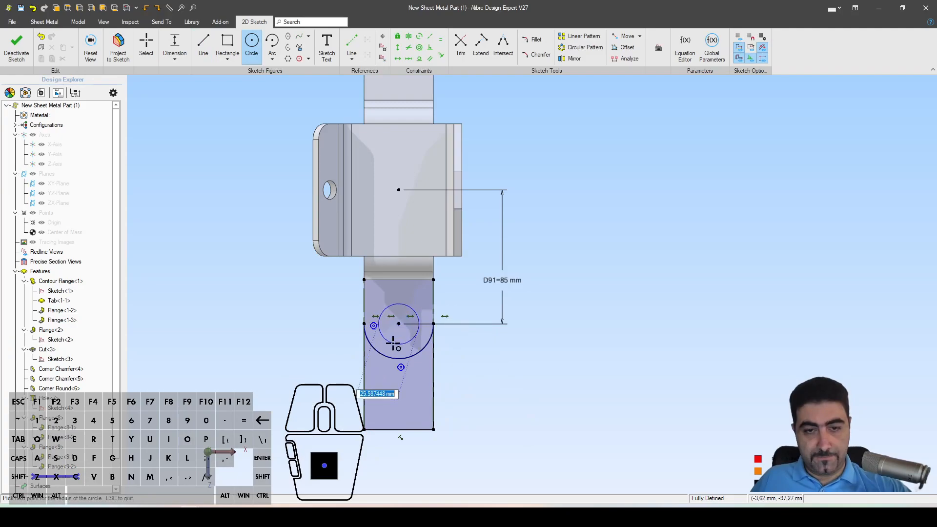
pyautogui.press('Escape')
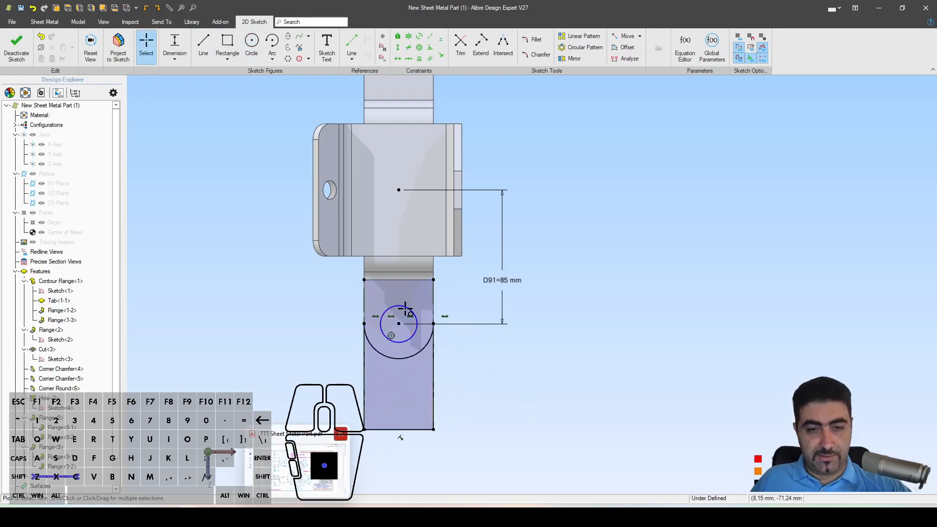
# Step: Check the foot hole size in the practice drawing and set the circle's diameter to 20 mm
pyautogui.click(302, 514)
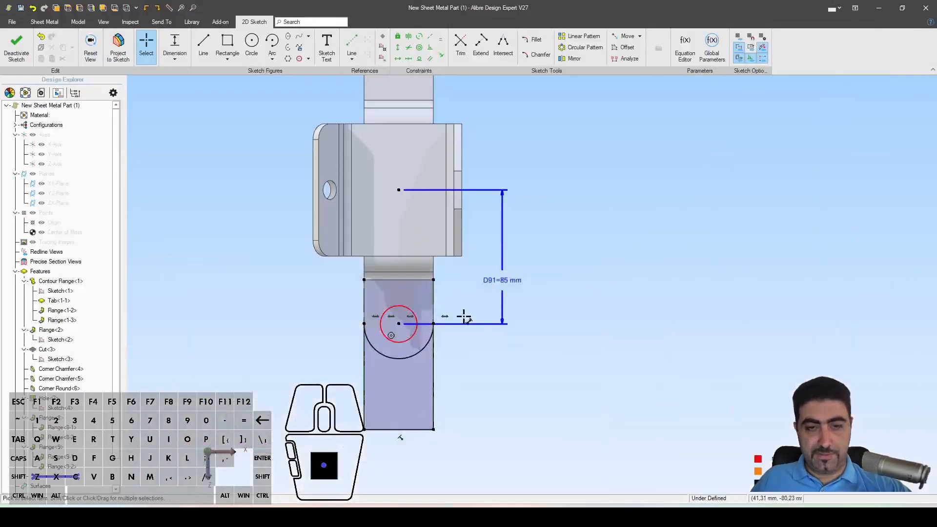
pyautogui.scroll(3, 411, 335)
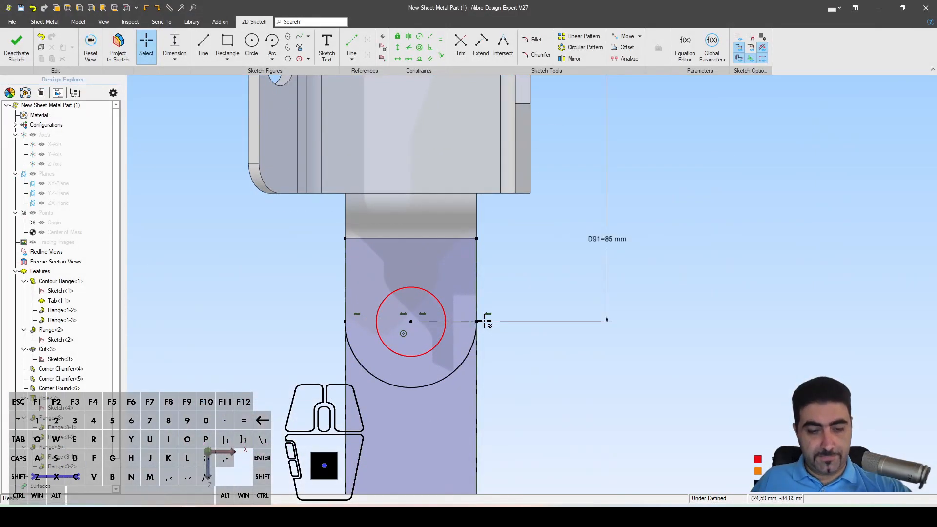
pyautogui.click(448, 342)
pyautogui.click(554, 379)
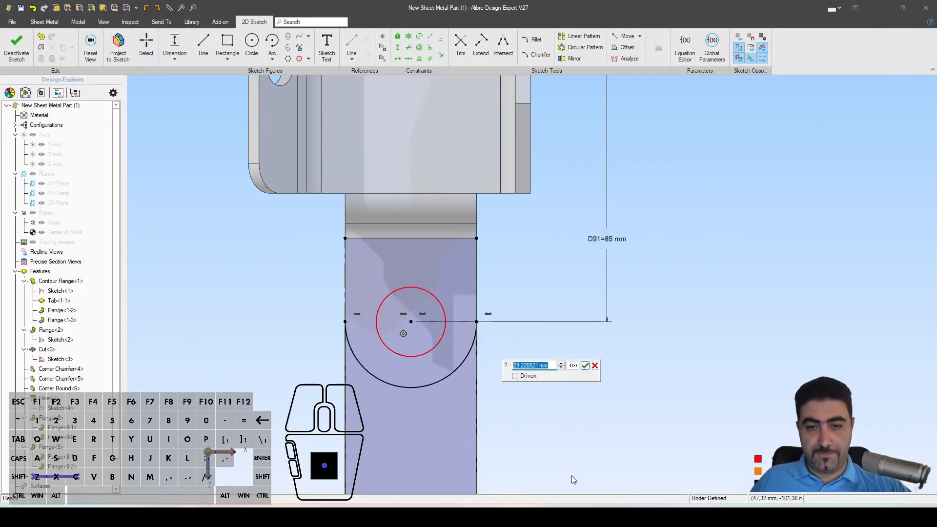
pyautogui.write('20')
pyautogui.press('Return')
pyautogui.scroll(-1, 550, 397)
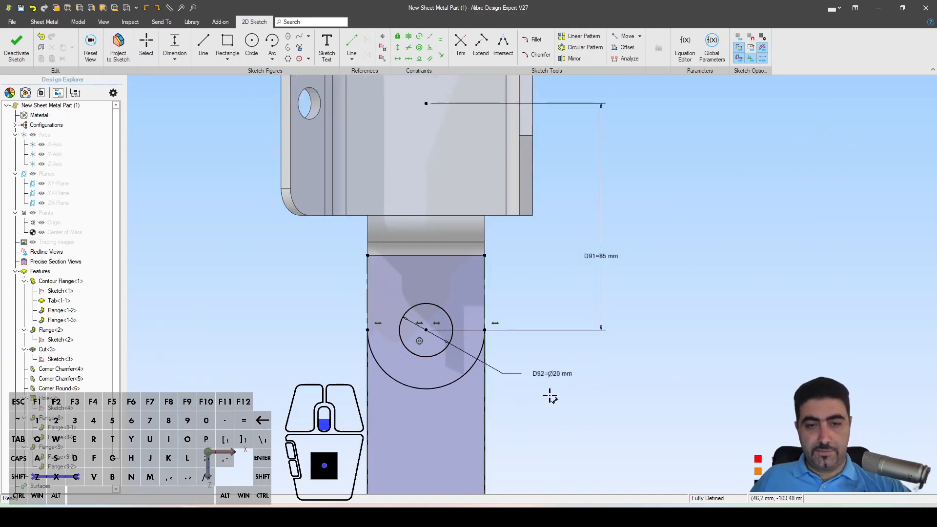
pyautogui.scroll(-3, 550, 397)
pyautogui.press('Escape')
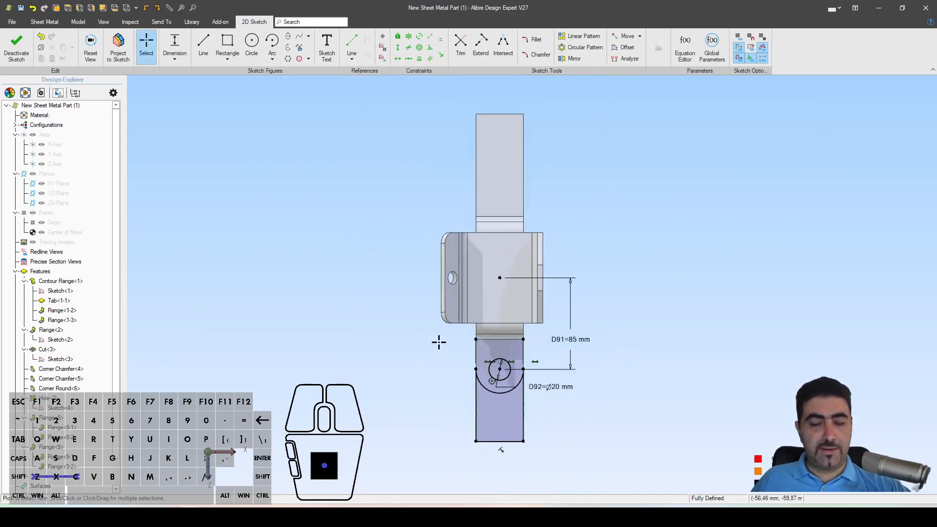
# Step: Finish the sketch and cut it through the front foot, linking the cut depth to the AD_Thickness parameter
pyautogui.click(17, 46)
pyautogui.click(269, 46)
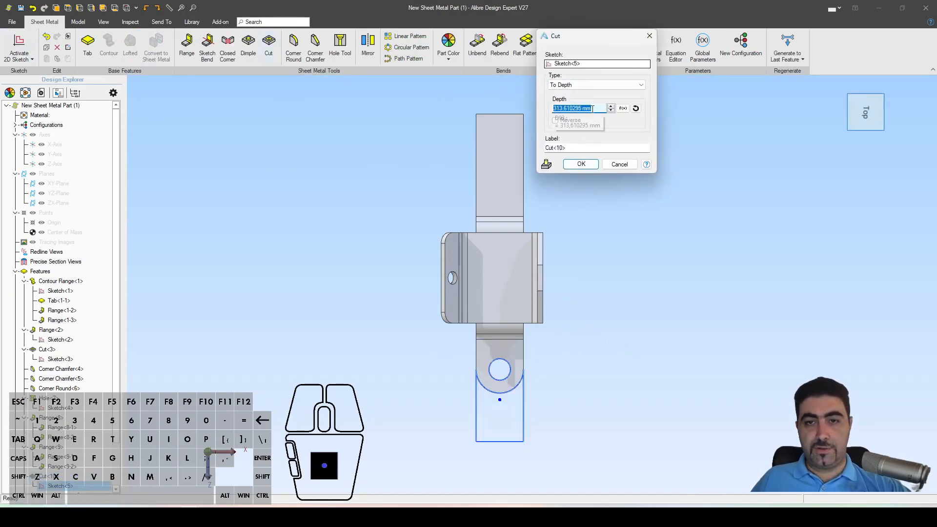
pyautogui.moveTo(556, 174); pyautogui.dragTo(582, 287, button='middle')
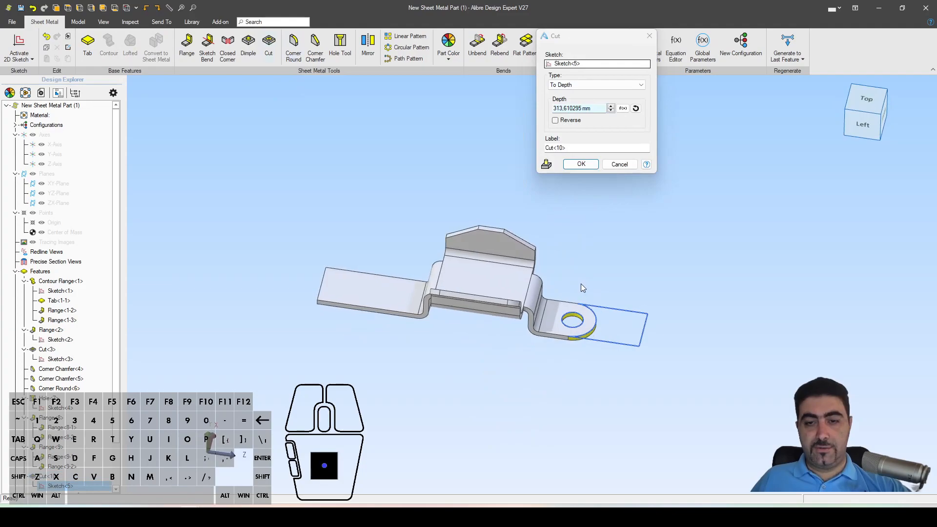
pyautogui.moveTo(583, 258); pyautogui.dragTo(570, 267, button='right')
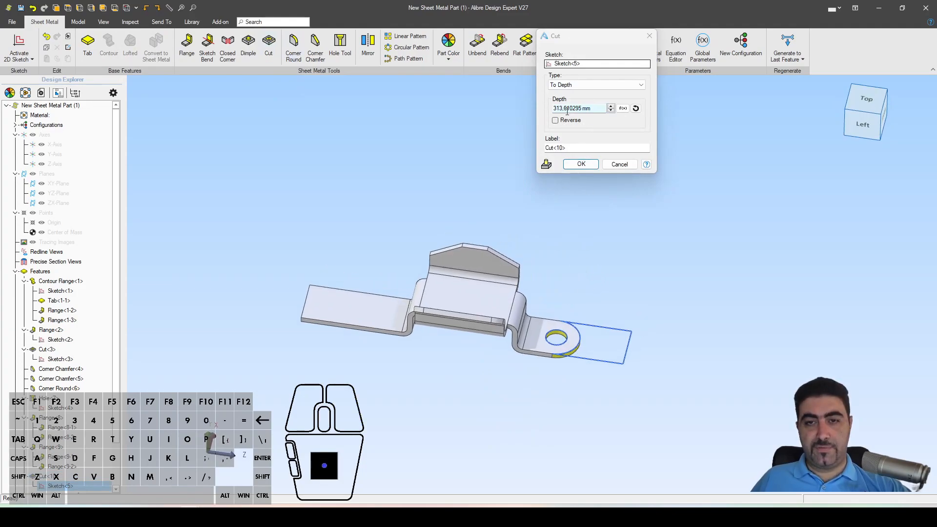
pyautogui.click(600, 108)
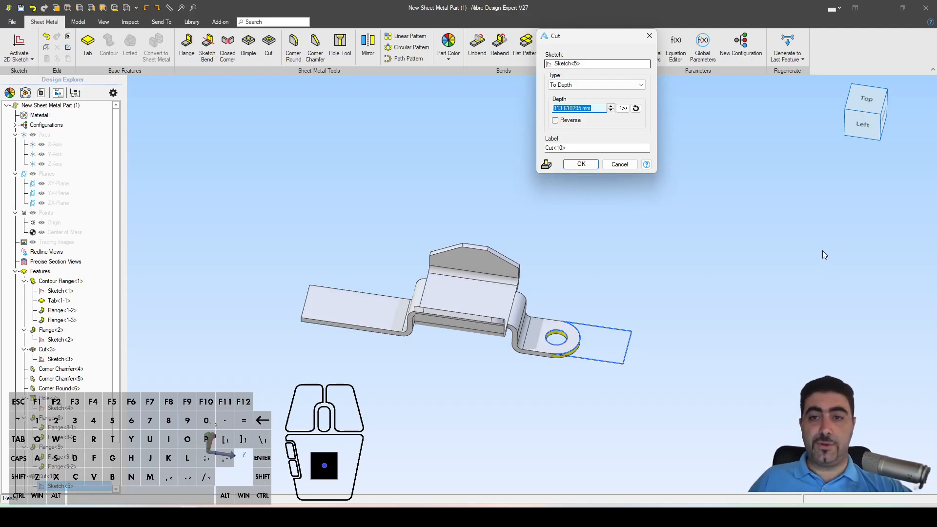
pyautogui.click(623, 108)
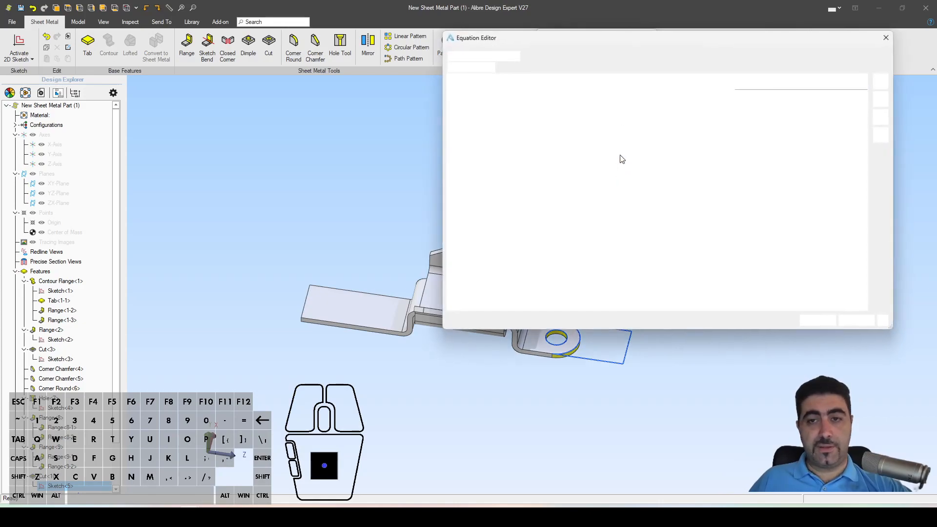
pyautogui.click(764, 82)
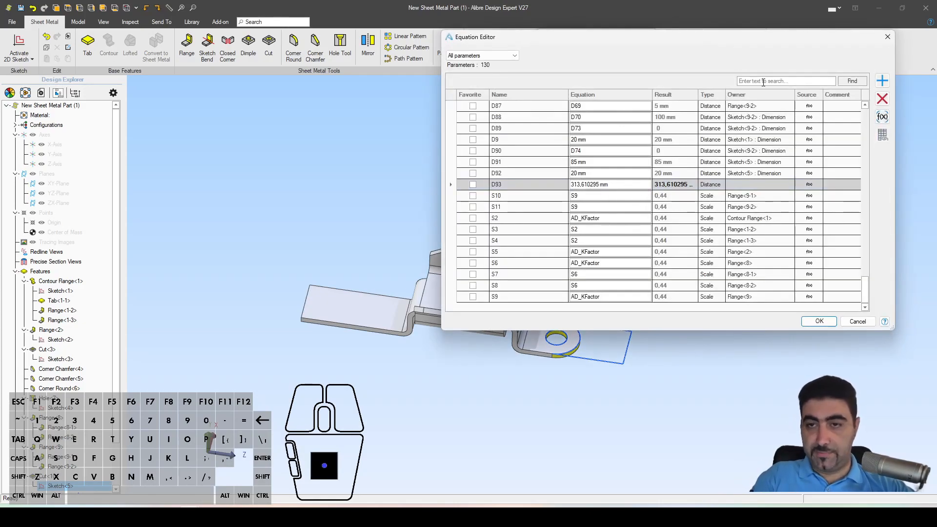
pyautogui.write('thick')
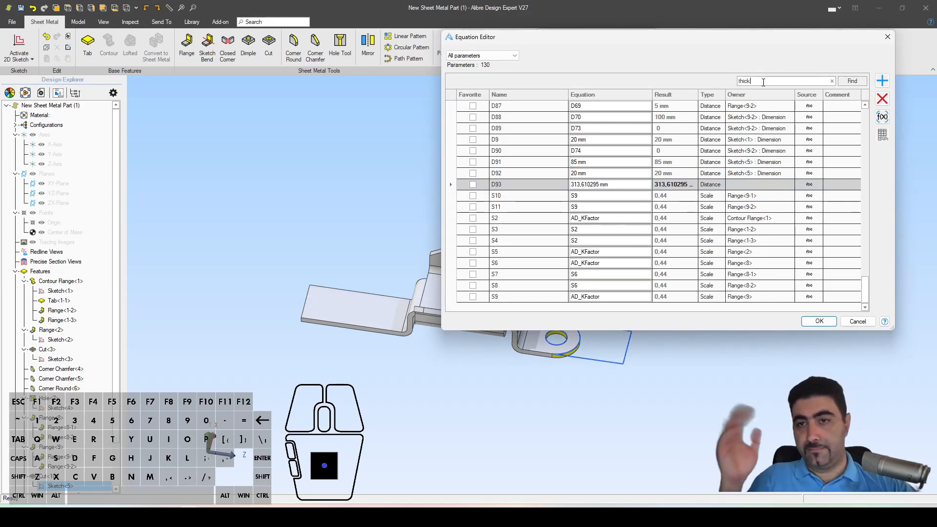
pyautogui.press('Return')
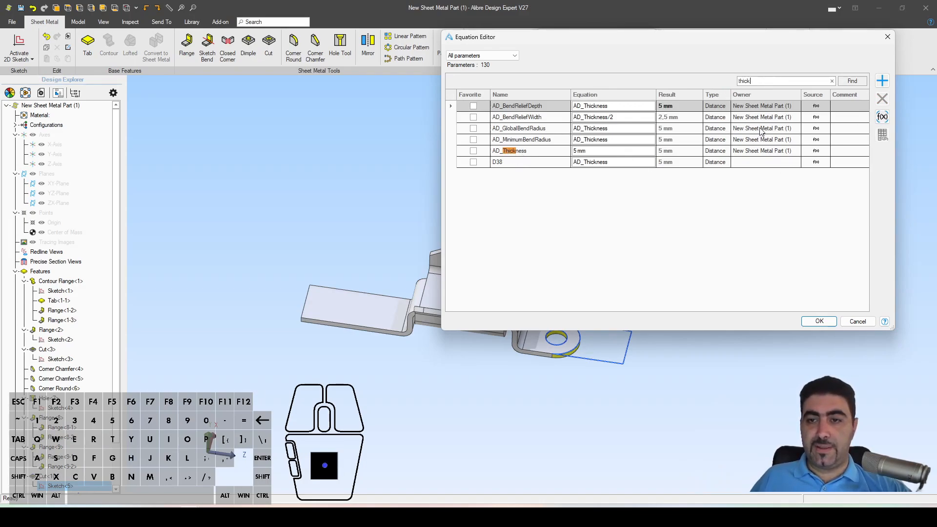
pyautogui.click(509, 152)
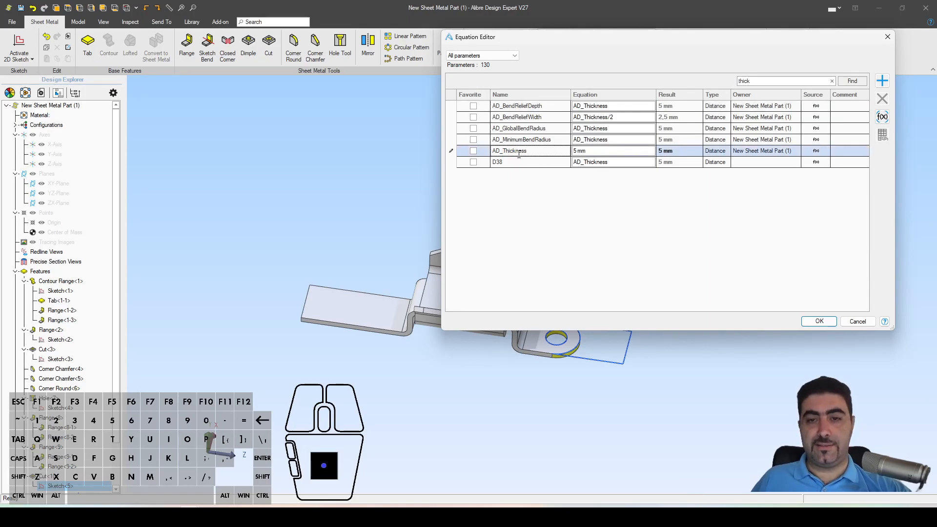
pyautogui.click(819, 321)
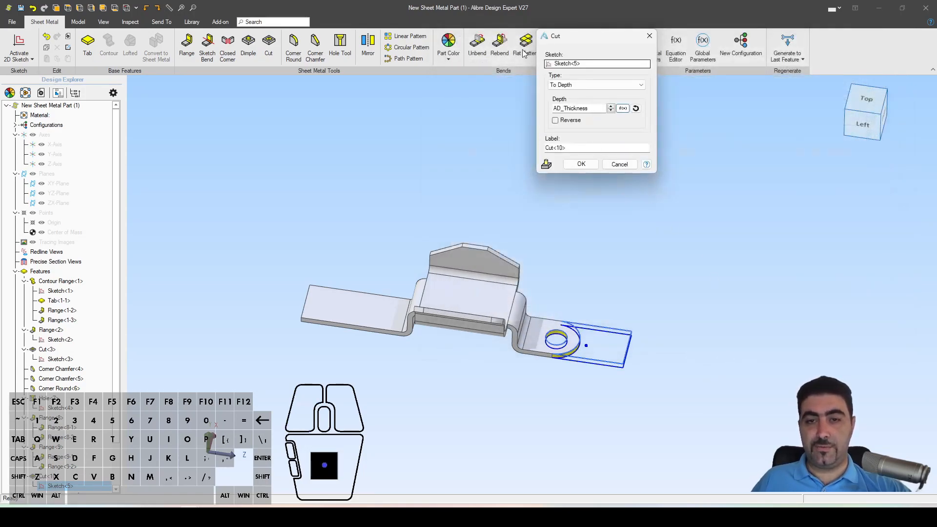
pyautogui.click(582, 164)
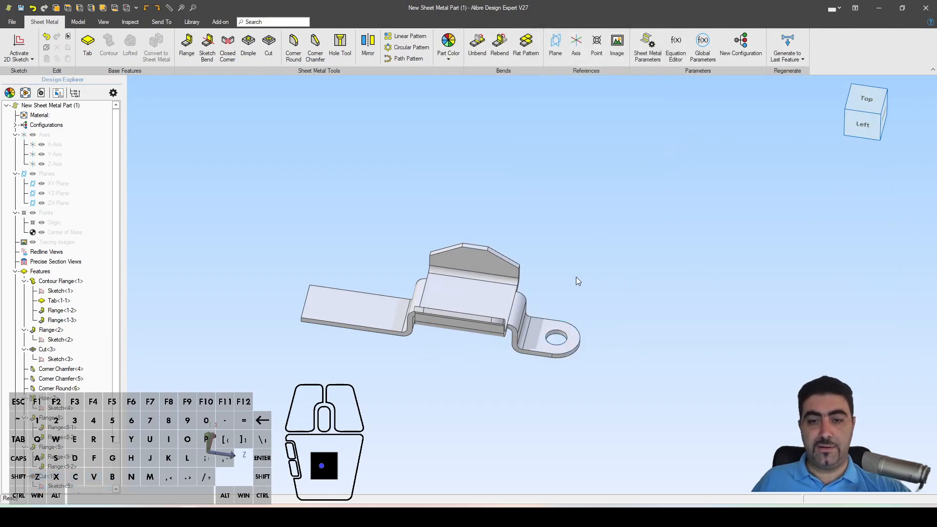
# Step: Mirror the front foot's rounded end and hole cut about the XY-Plane with Mirror Geometry enabled
pyautogui.scroll(1, 320, 205)
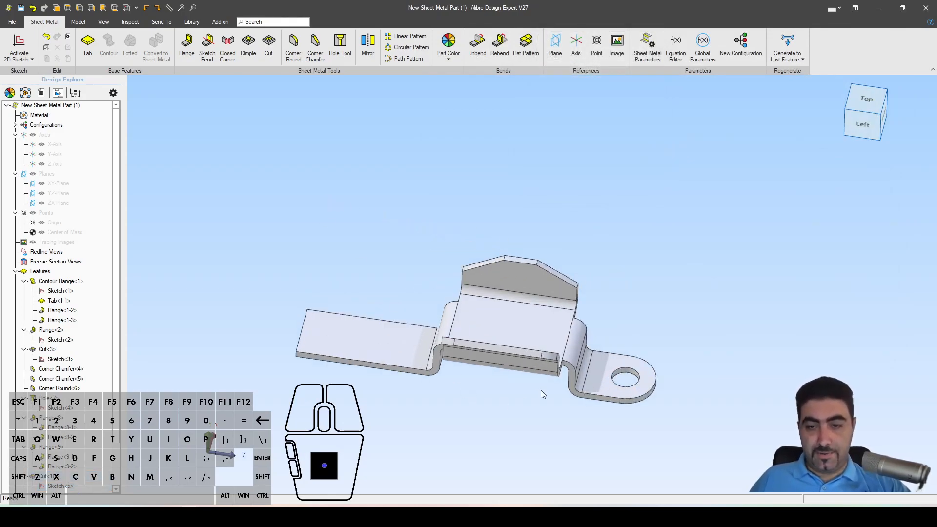
pyautogui.scroll(1, 541, 391)
pyautogui.click(364, 52)
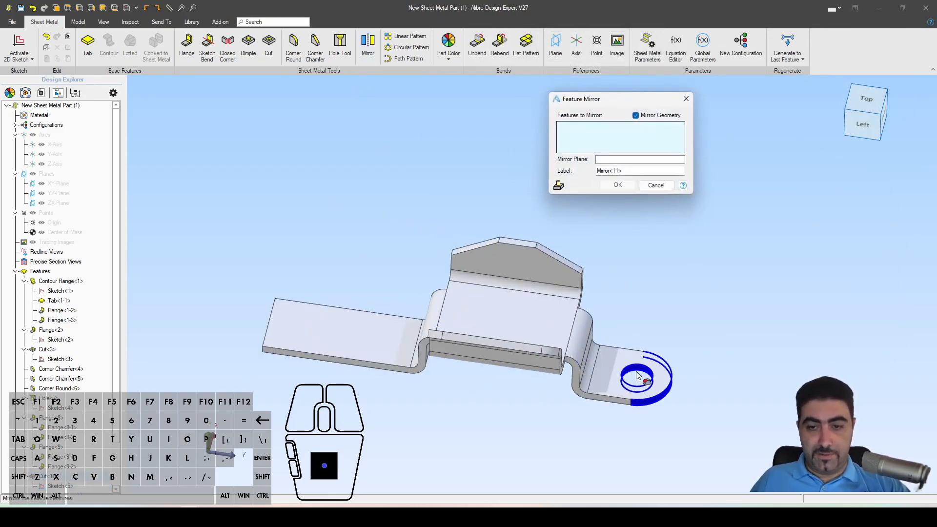
pyautogui.click(666, 369)
pyautogui.click(617, 160)
pyautogui.moveTo(293, 312); pyautogui.dragTo(167, 424, button='middle')
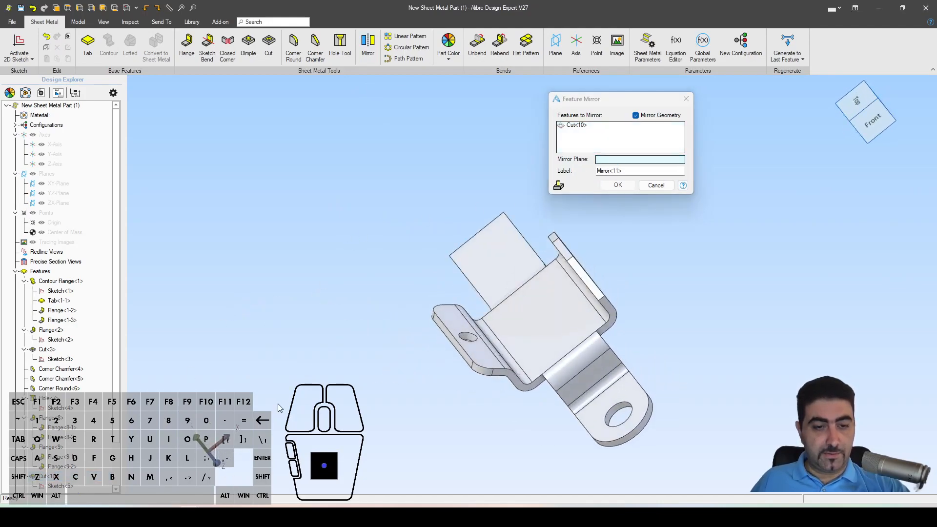
pyautogui.click(73, 184)
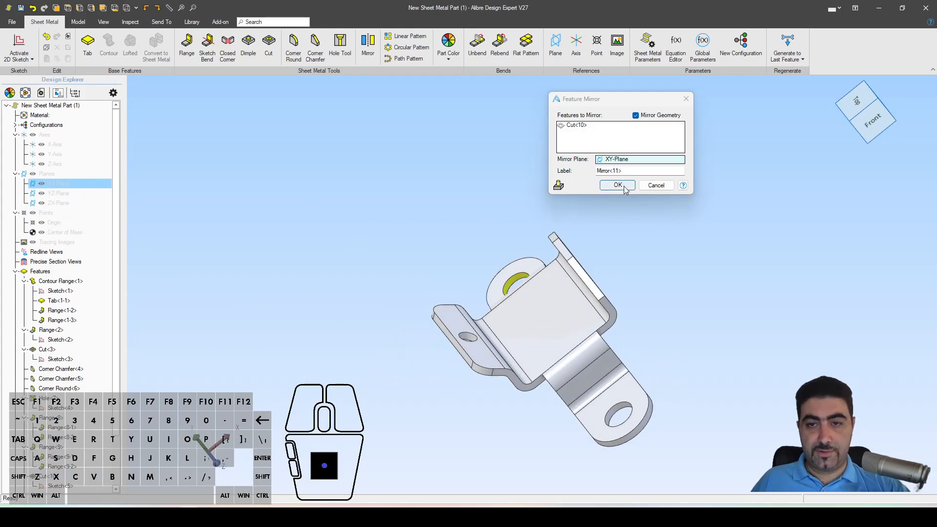
pyautogui.click(624, 187)
# Step: Start a sketch on the XY-Plane and project the top edge of the bracket's base into it as a reference line
pyautogui.moveTo(623, 201); pyautogui.dragTo(547, 194, button='middle')
pyautogui.click(60, 183)
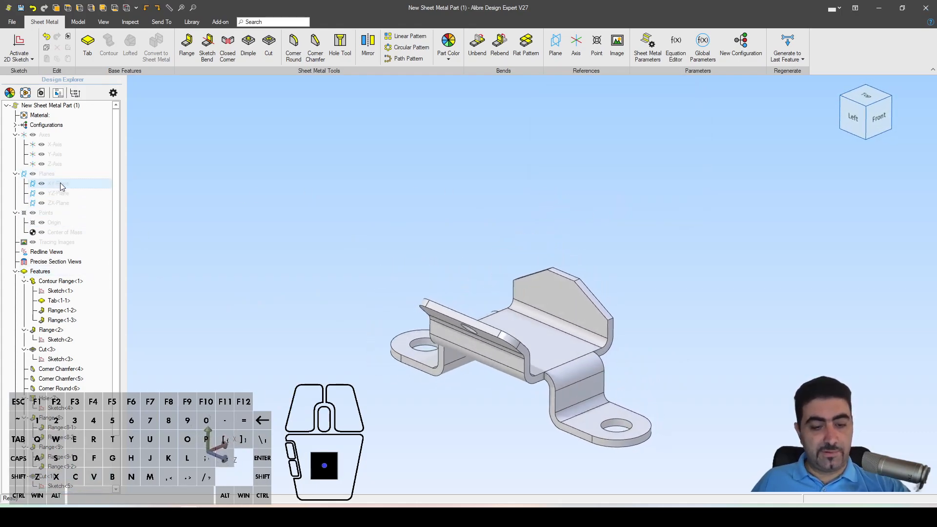
pyautogui.doubleClick(61, 183)
pyautogui.scroll(-2, 419, 291)
pyautogui.scroll(3, 576, 424)
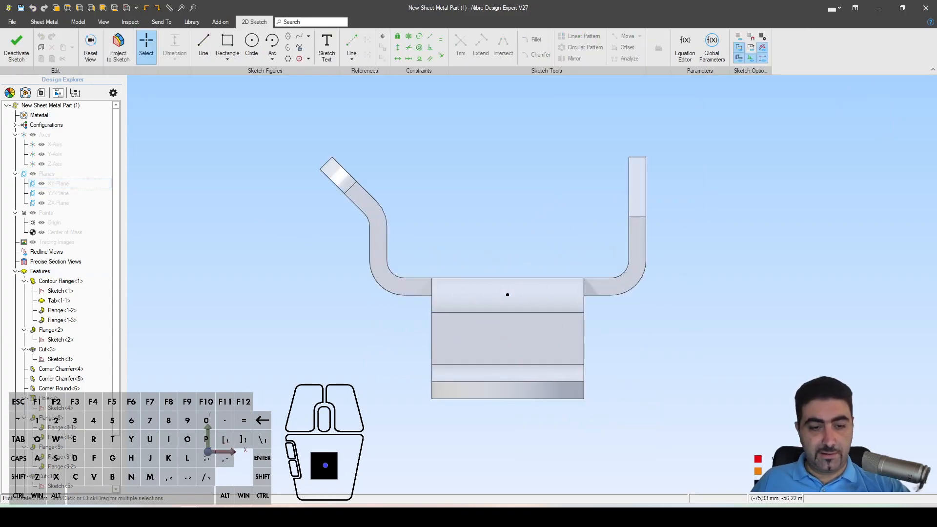
pyautogui.hotkey('alt', 'Tab')
pyautogui.moveTo(456, 351)
pyautogui.mouseDown()
pyautogui.moveTo(455, 342)
pyautogui.moveTo(456, 352)
pyautogui.mouseUp()
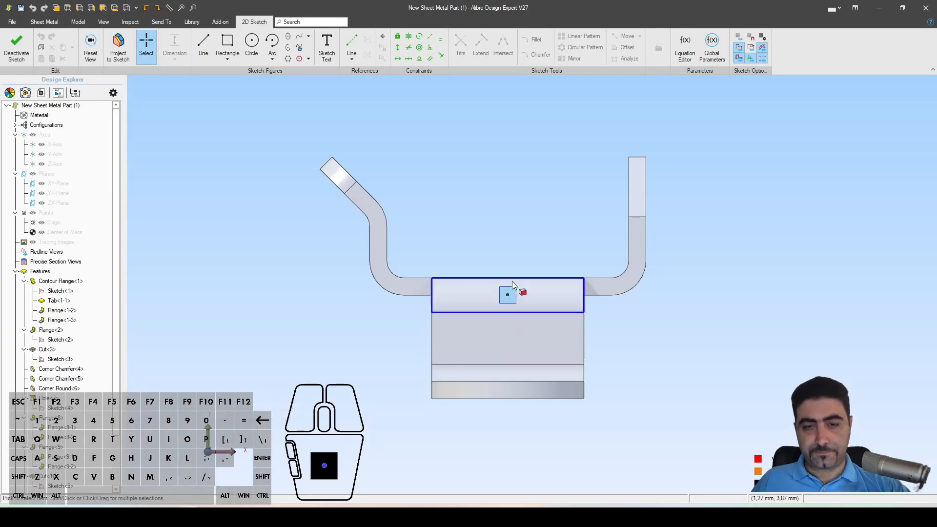
pyautogui.click(501, 280)
pyautogui.click(499, 282)
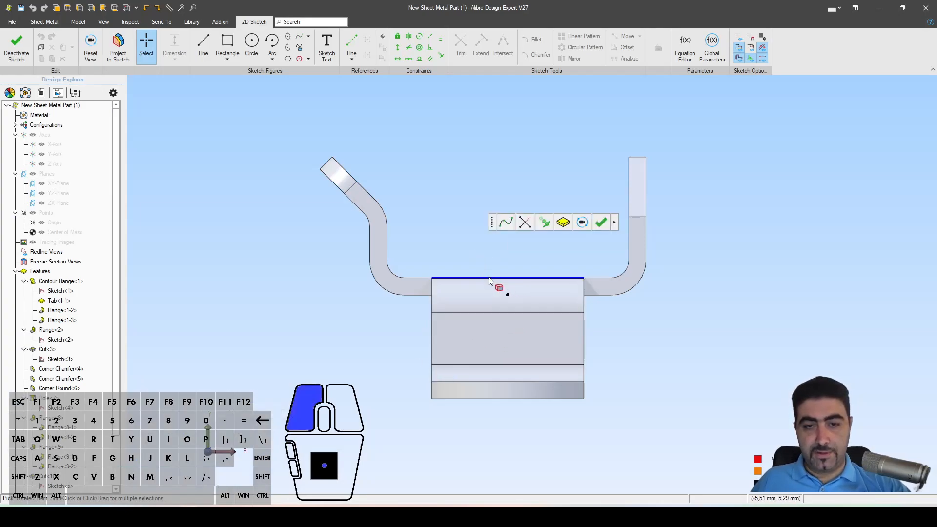
pyautogui.click(552, 247)
pyautogui.click(552, 205)
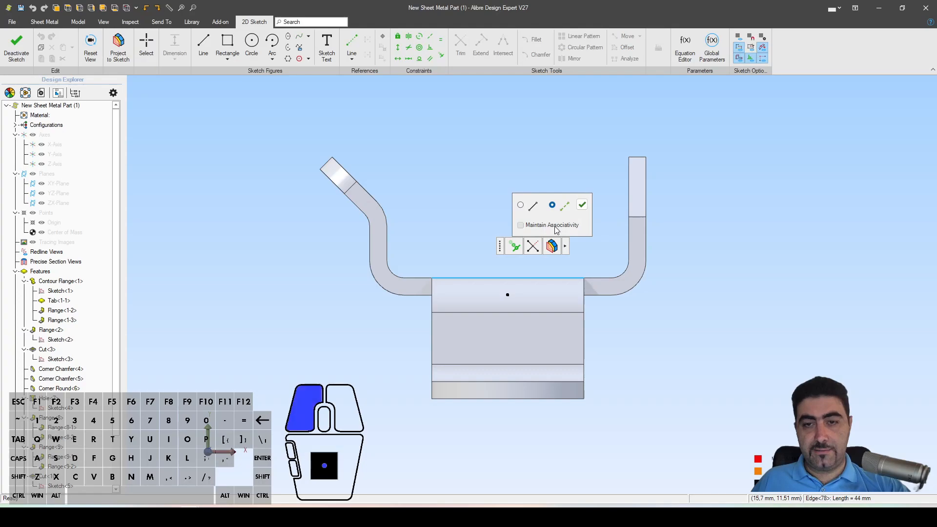
pyautogui.click(581, 206)
# Step: Draw two vertical lines down from the projected top edge, one on each side of the origin
pyautogui.press('l')
pyautogui.click(475, 278)
pyautogui.click(476, 344)
pyautogui.moveTo(536, 277); pyautogui.dragTo(536, 337)
# Step: Join the lower ends of the two vertical lines with an arc and make it tangent to them
pyautogui.press('a')
pyautogui.click(475, 344)
pyautogui.press('Escape')
pyautogui.press('a')
pyautogui.click(476, 343)
pyautogui.click(536, 337)
pyautogui.click(513, 369)
pyautogui.press('t')
pyautogui.click(484, 355)
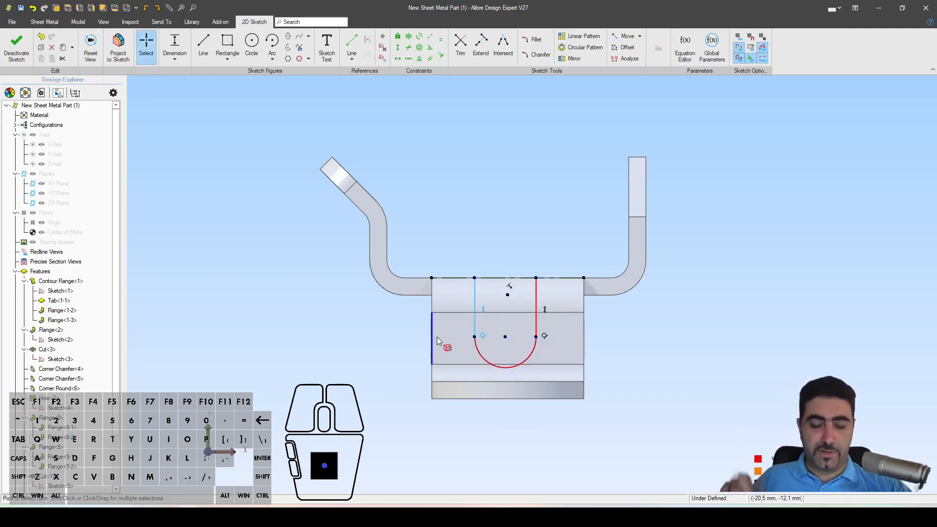
# Step: Close the slot profile with a line between the upper ends of the two vertical lines
pyautogui.press('l')
pyautogui.click(474, 278)
pyautogui.click(536, 277)
pyautogui.press('Escape')
# Step: Constrain the slot arc's center point vertically in line with the origin
pyautogui.scroll(-1, 517, 214)
pyautogui.scroll(2, 521, 310)
pyautogui.moveTo(509, 308); pyautogui.dragTo(499, 294)
pyautogui.hotkey('shift', 'v')
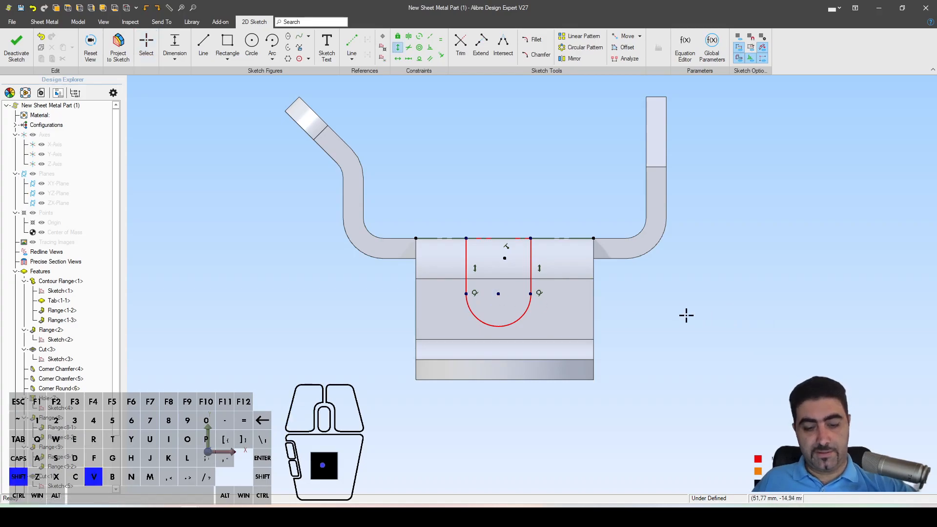
pyautogui.click(499, 294)
pyautogui.click(505, 259)
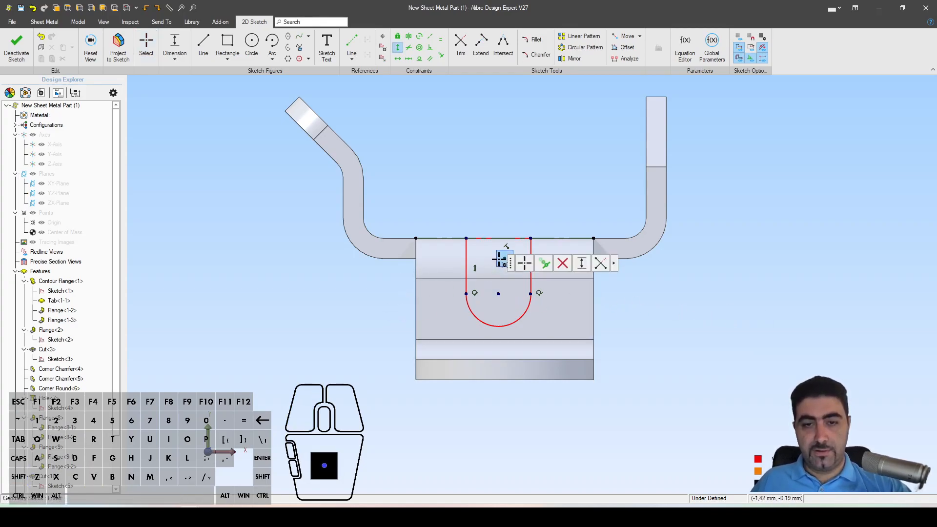
pyautogui.press('Escape')
pyautogui.press('Escape')
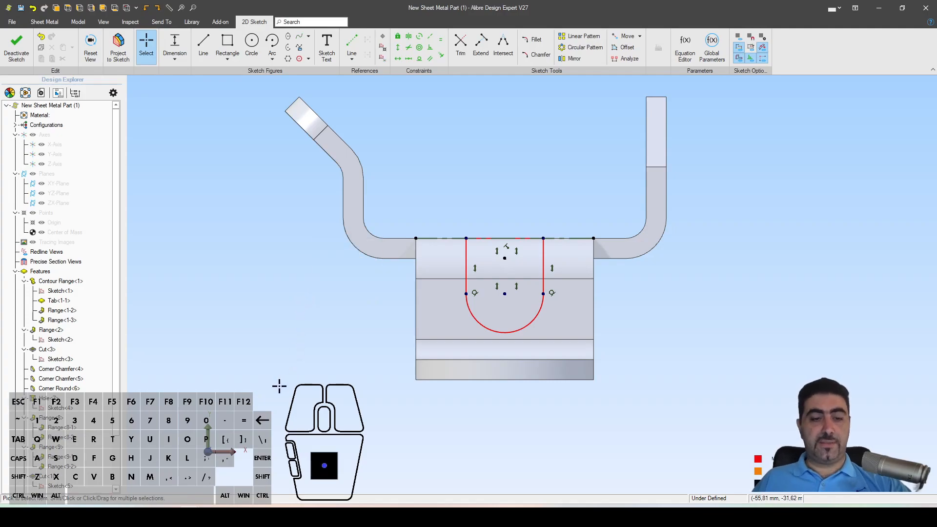
# Step: Check the slot width in the practice drawing and dimension the slot arc's diameter as 15 mm
pyautogui.hotkey('alt', 'Tab')
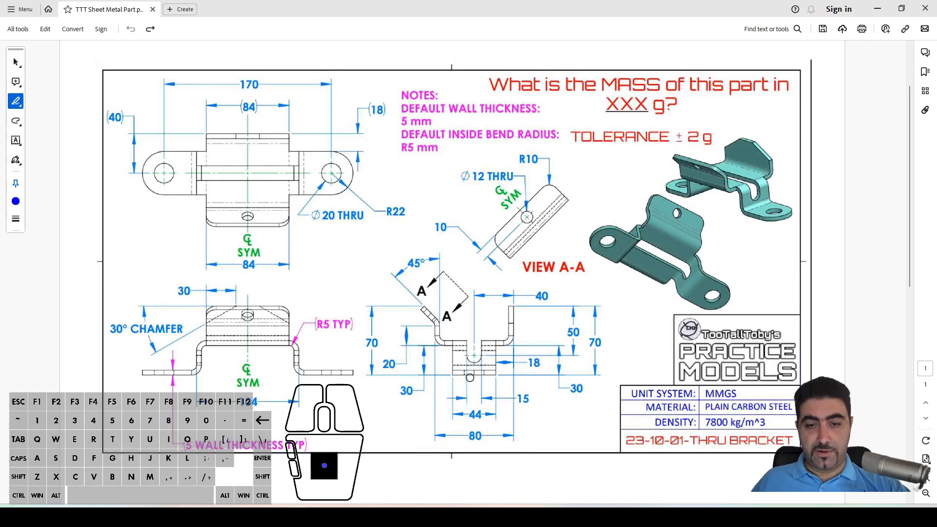
pyautogui.moveTo(532, 399)
pyautogui.mouseDown()
pyautogui.moveTo(486, 383)
pyautogui.moveTo(464, 406)
pyautogui.moveTo(537, 393)
pyautogui.moveTo(525, 391)
pyautogui.mouseUp()
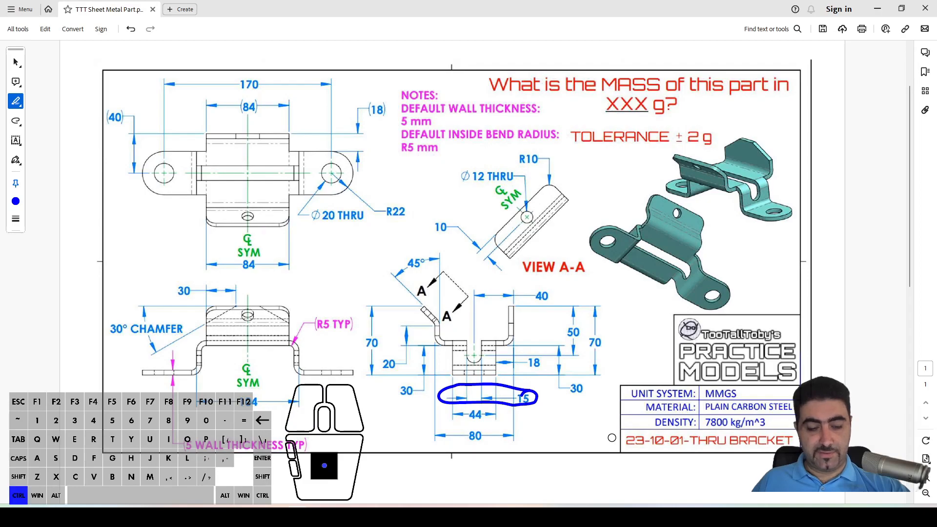
pyautogui.hotkey('ctrl', 'z')
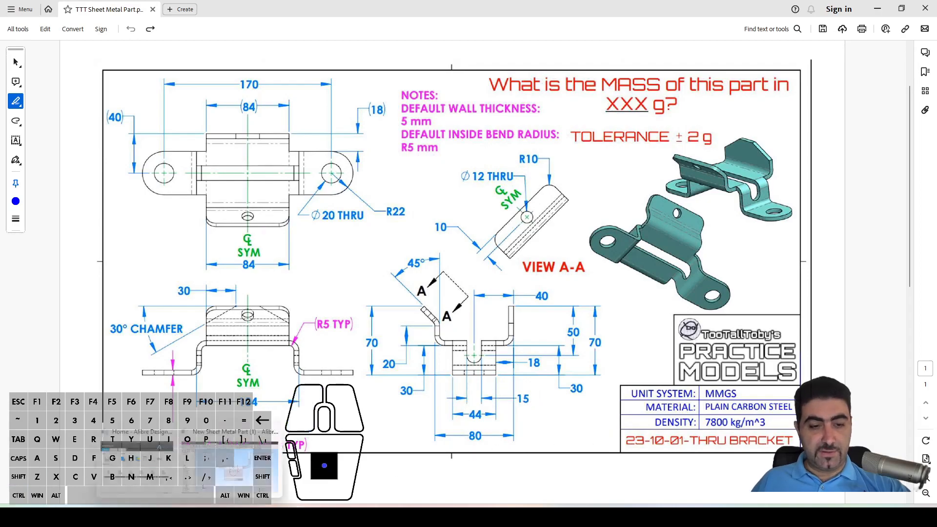
pyautogui.hotkey('alt', 'Tab')
pyautogui.click(534, 321)
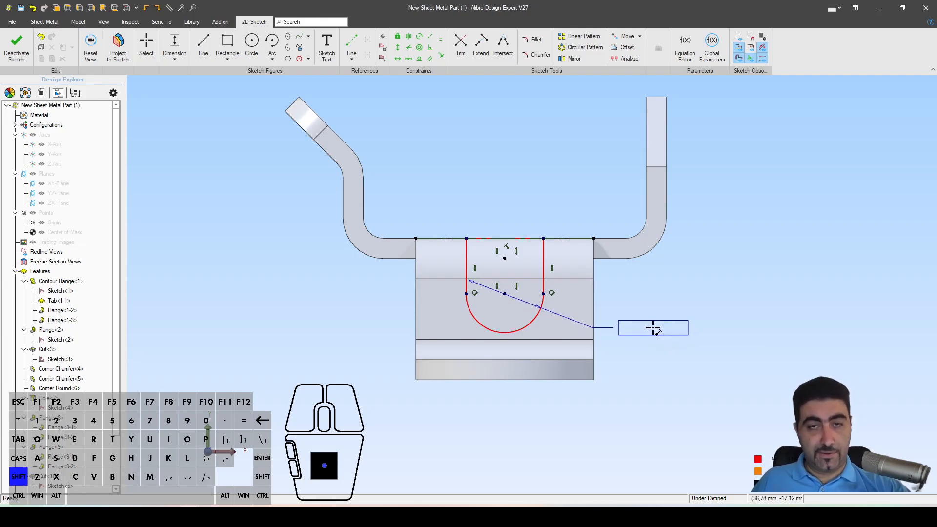
pyautogui.keyDown('shift'); pyautogui.click(654, 328); pyautogui.keyUp('shift')
pyautogui.write('15')
pyautogui.press('Return')
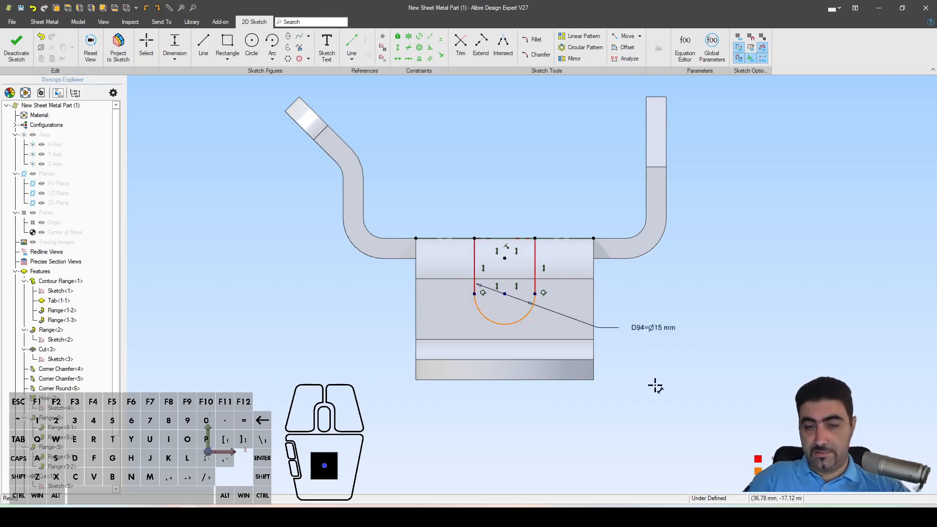
pyautogui.press('Escape')
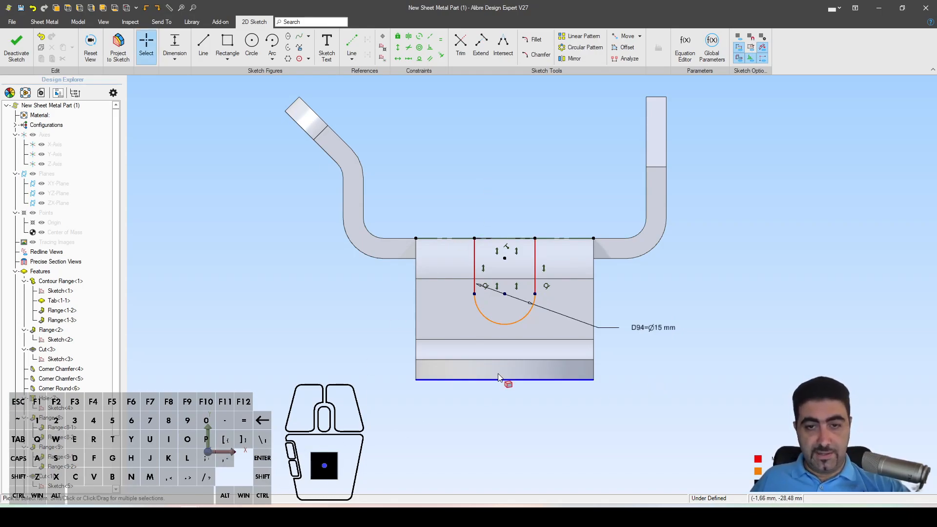
# Step: Check the slot depth in the practice drawing and dimension the arc center 50 mm below the straight flange's top edge
pyautogui.hotkey('alt', 'Tab')
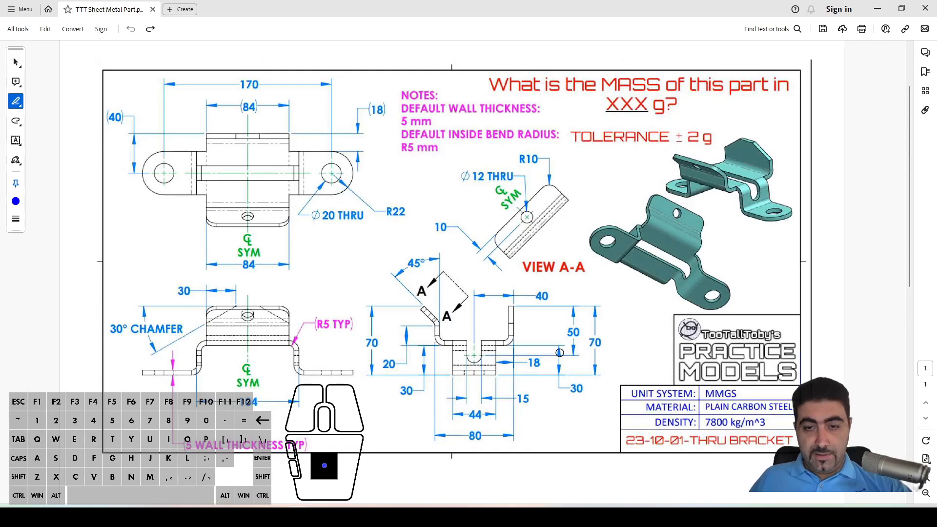
pyautogui.moveTo(576, 313)
pyautogui.mouseDown()
pyautogui.moveTo(566, 323)
pyautogui.moveTo(585, 337)
pyautogui.moveTo(575, 301)
pyautogui.mouseUp()
pyautogui.hotkey('ctrl', 'z')
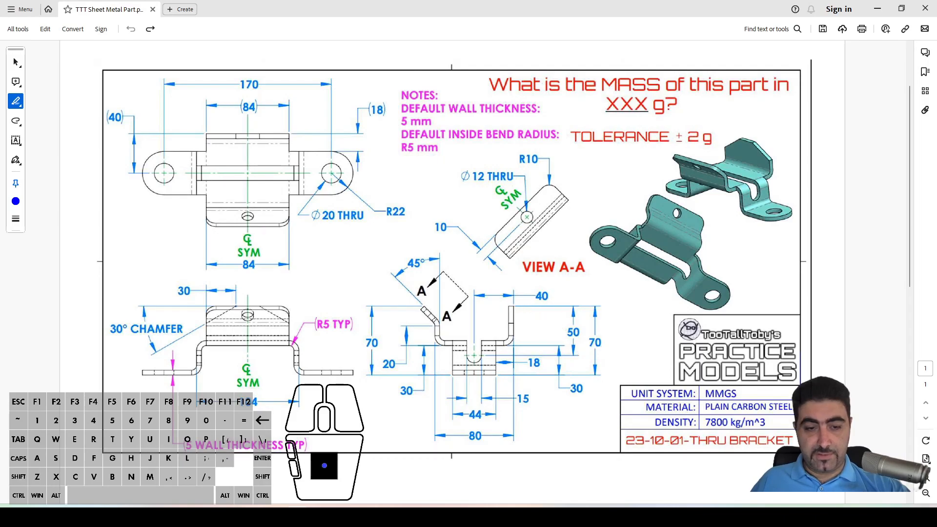
pyautogui.hotkey('alt', 'Tab')
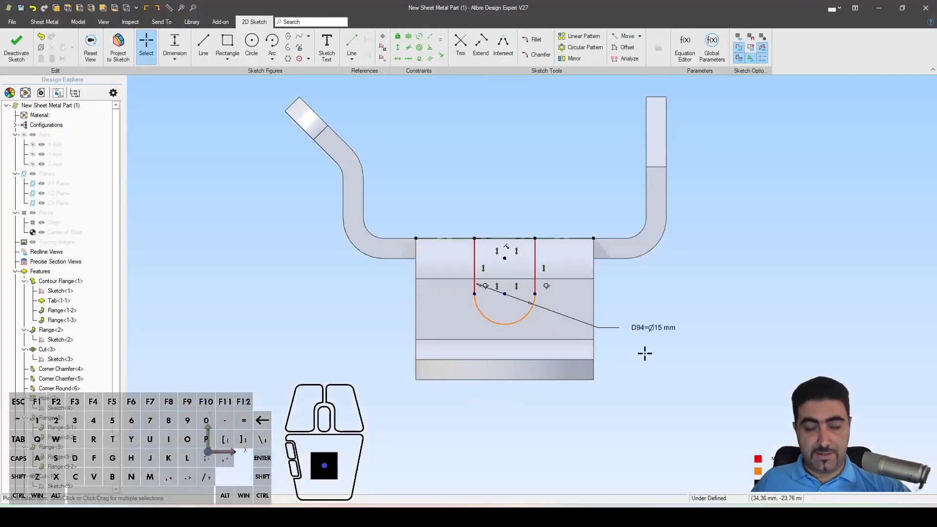
pyautogui.click(657, 96)
pyautogui.click(733, 176)
pyautogui.write('50')
pyautogui.press('Return')
pyautogui.press('Escape')
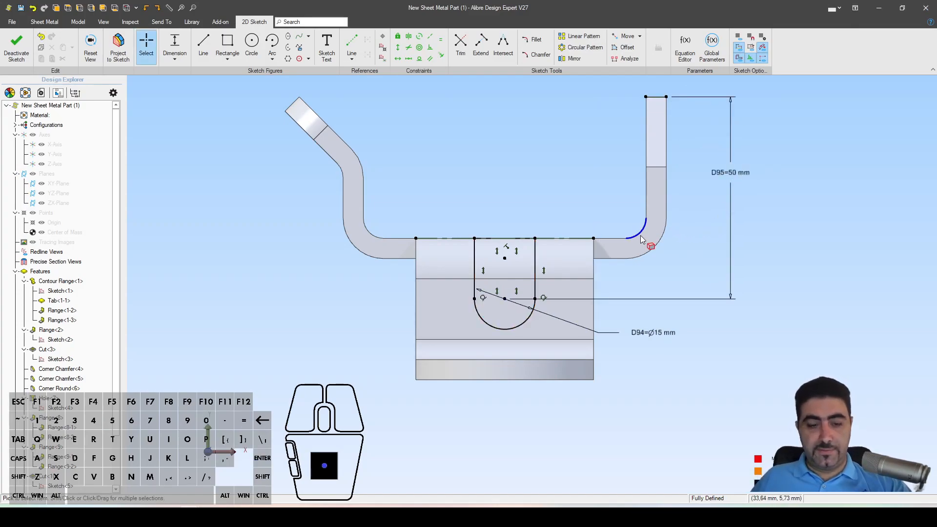
# Step: Finish the sketch and cut the slot through the bracket with the Through ALL type
pyautogui.click(16, 46)
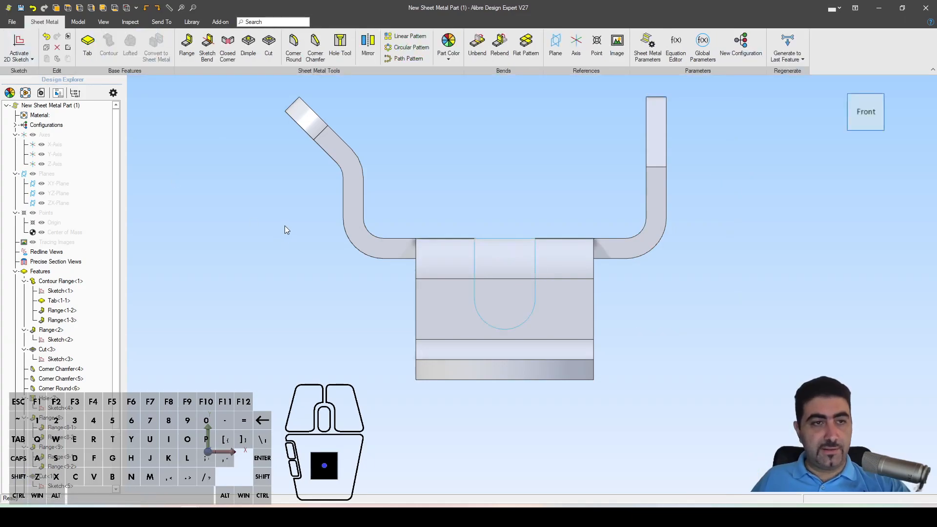
pyautogui.click(276, 53)
pyautogui.click(588, 85)
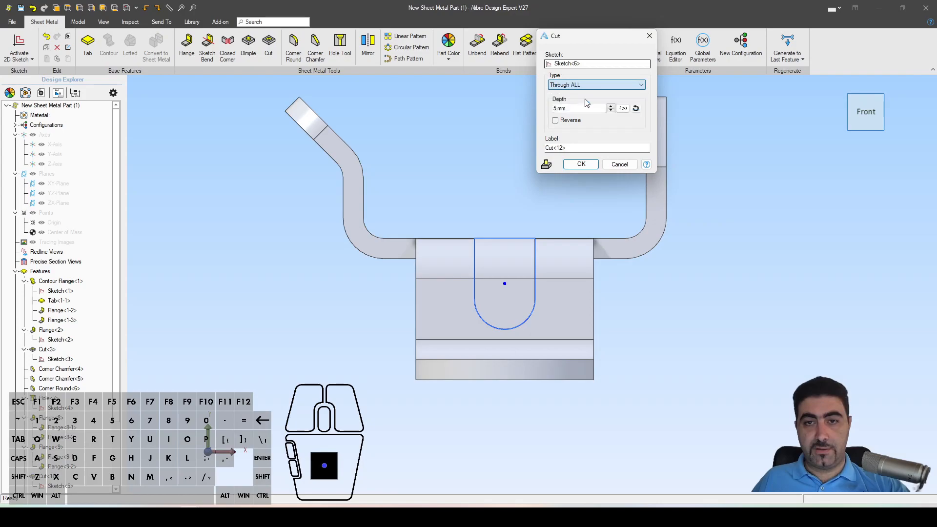
pyautogui.click(588, 101)
pyautogui.click(581, 164)
pyautogui.press('Escape')
pyautogui.moveTo(514, 250); pyautogui.dragTo(503, 293, button='middle')
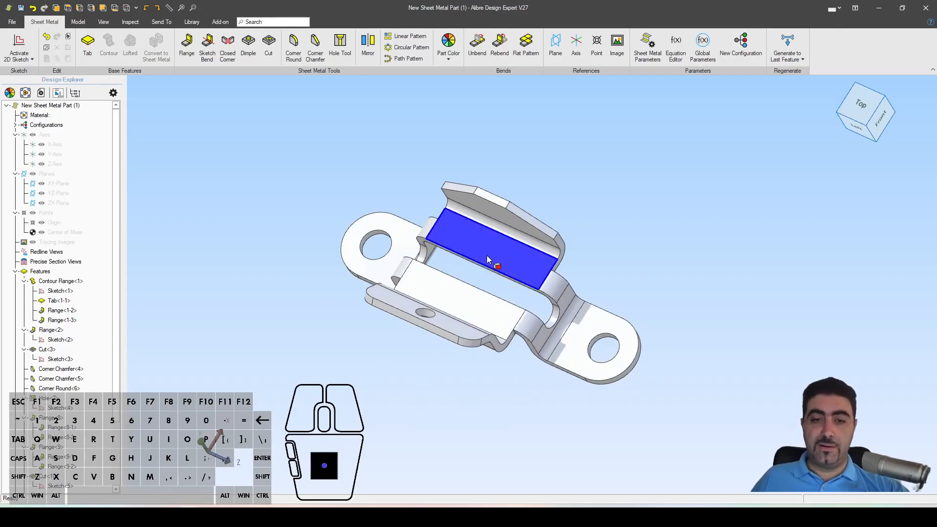
pyautogui.scroll(2, 495, 293)
pyautogui.scroll(1, 495, 291)
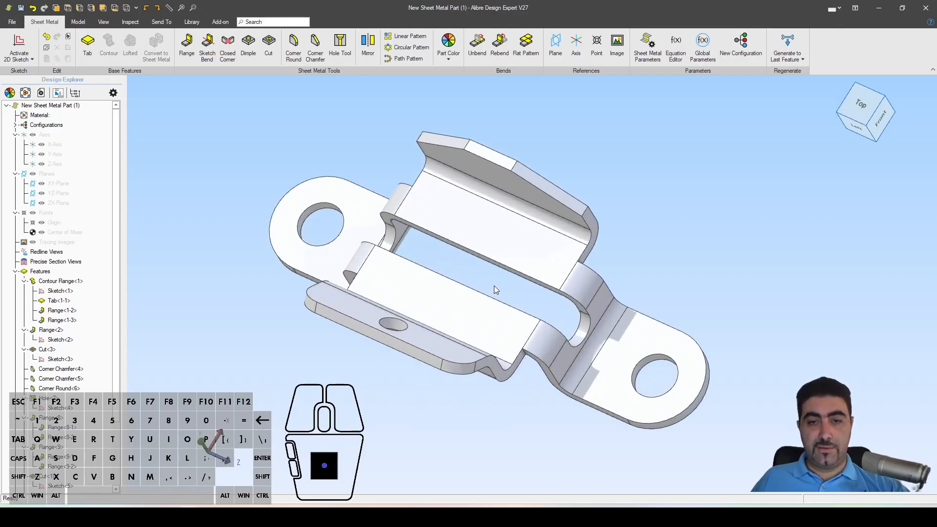
# Step: Examine the bracket as a flat pattern, return it to the folded state and inspect it from several angles
pyautogui.click(527, 44)
pyautogui.moveTo(675, 260); pyautogui.dragTo(653, 244, button='middle')
pyautogui.scroll(-2, 653, 244)
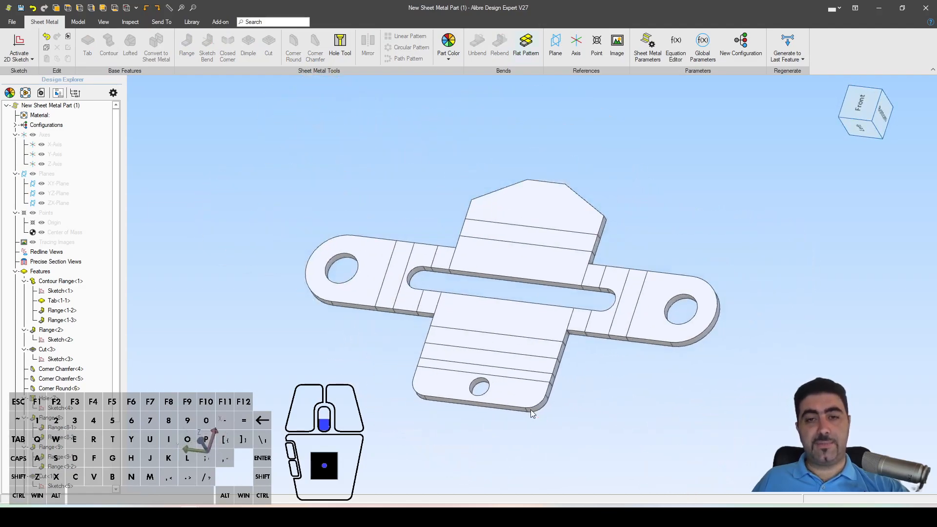
pyautogui.moveTo(532, 412); pyautogui.dragTo(740, 383, button='middle')
pyautogui.click(527, 44)
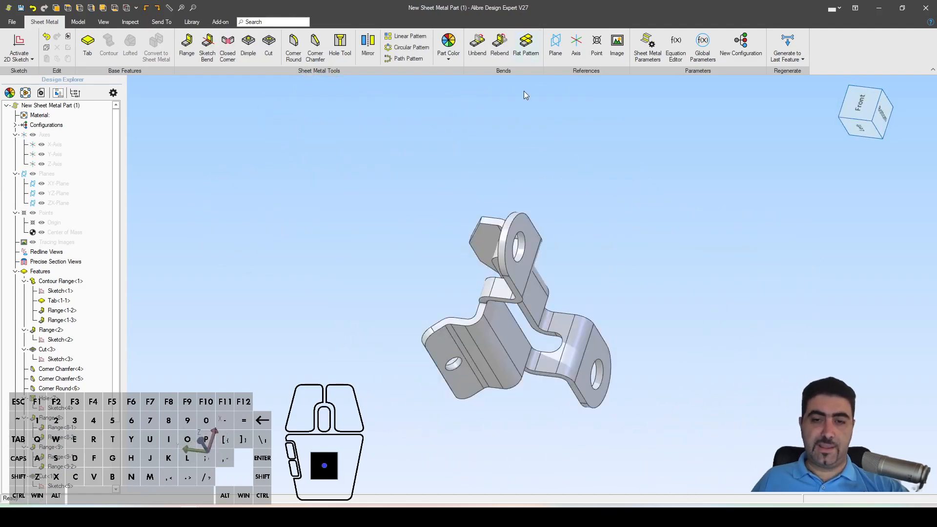
pyautogui.moveTo(591, 245); pyautogui.dragTo(593, 366, button='middle')
pyautogui.scroll(2, 546, 420)
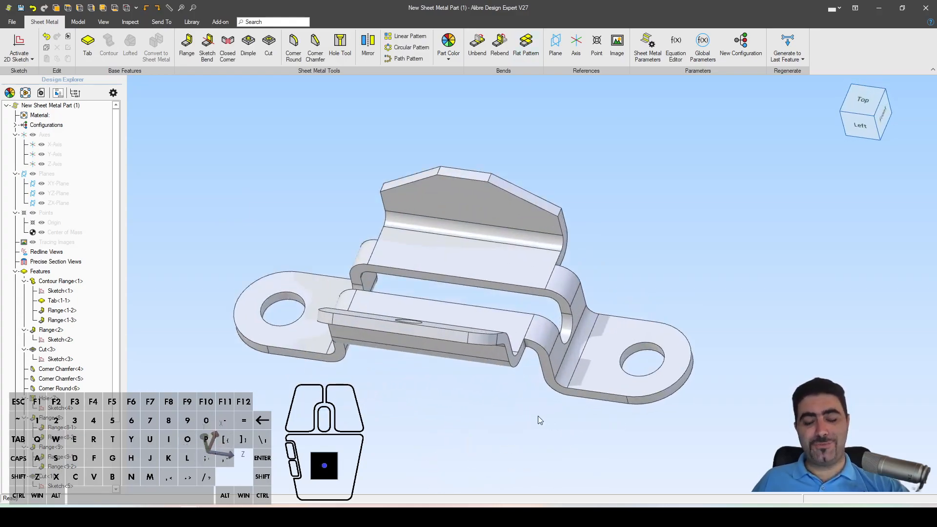
pyautogui.moveTo(482, 331); pyautogui.dragTo(456, 314, button='middle')
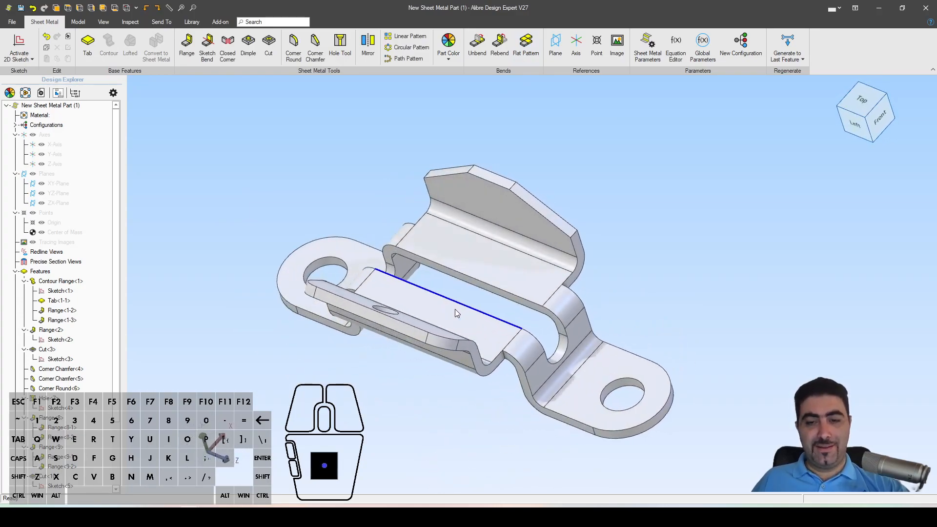
pyautogui.moveTo(519, 390); pyautogui.dragTo(467, 386, button='middle')
pyautogui.scroll(1, 424, 296)
pyautogui.moveTo(426, 294); pyautogui.dragTo(439, 274, button='middle')
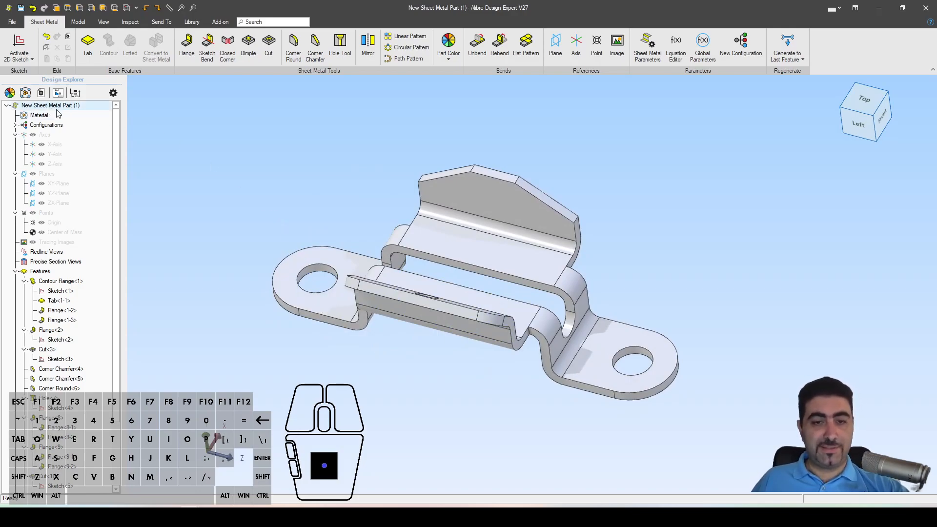
pyautogui.rightClick(36, 117)
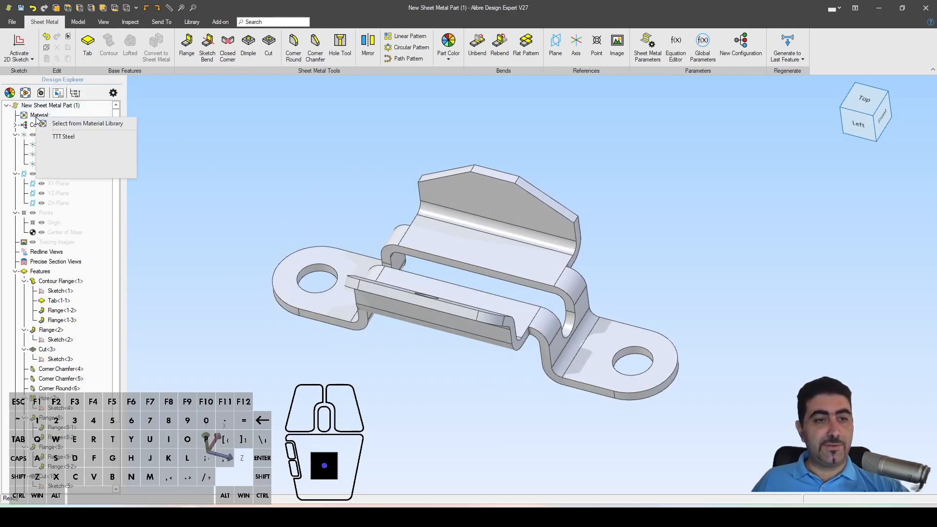
pyautogui.click(23, 116)
pyautogui.rightClick(32, 114)
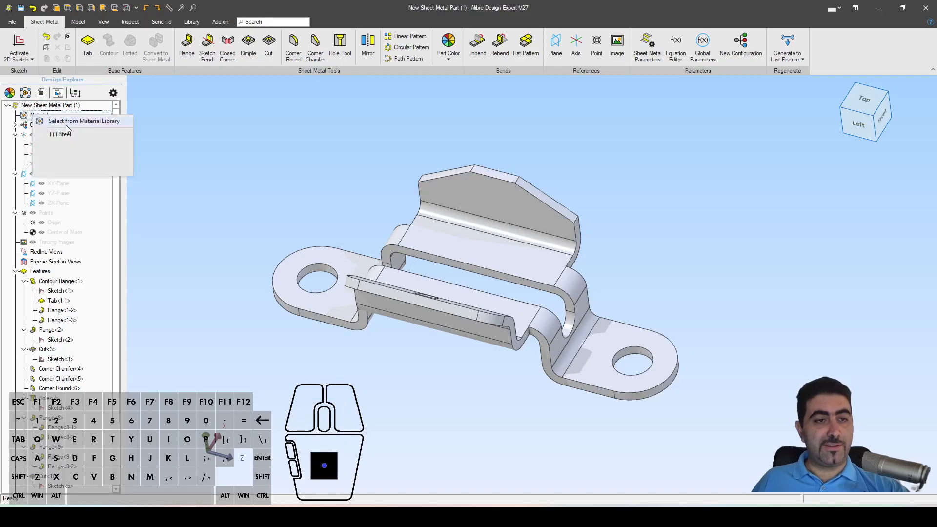
pyautogui.click(117, 123)
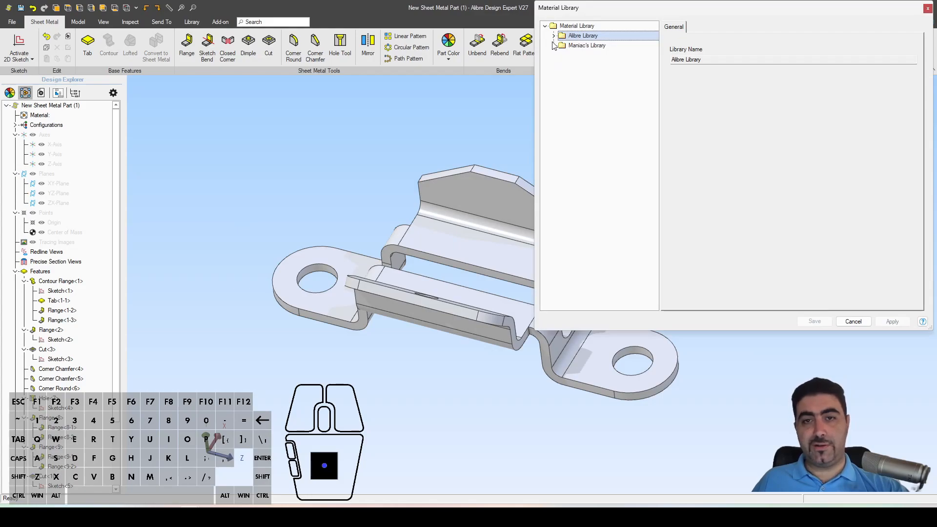
pyautogui.moveTo(498, 175); pyautogui.dragTo(391, 232, button='right')
pyautogui.press('Escape')
pyautogui.moveTo(567, 259); pyautogui.dragTo(502, 259, button='right')
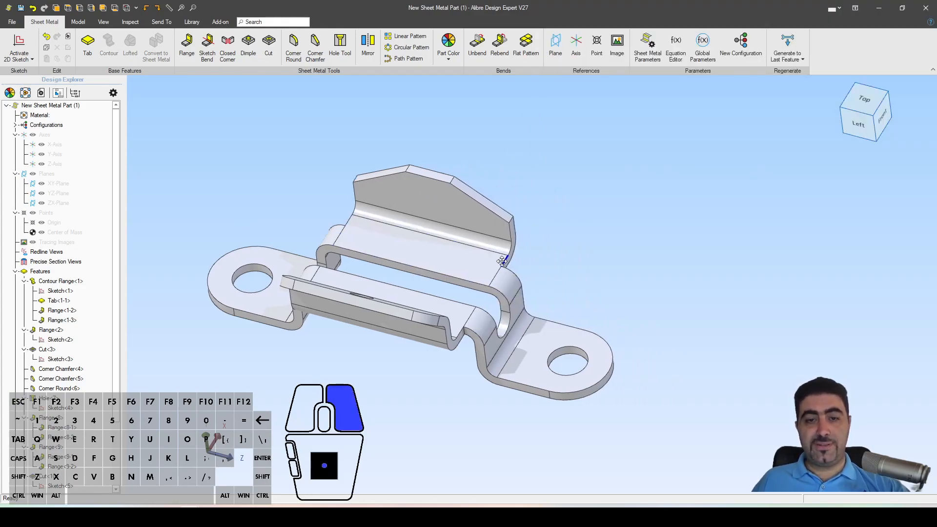
# Step: Open the material library and compare the densities of the steels in the Alibre Library's Steel folder, from Alloy Steel to Wrought Steel
pyautogui.click(25, 93)
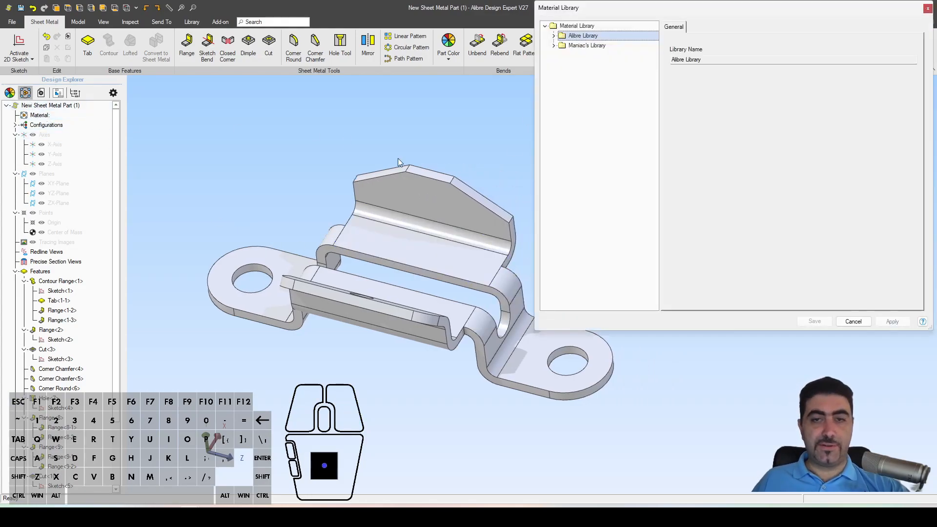
pyautogui.click(554, 36)
pyautogui.scroll(-3, 588, 249)
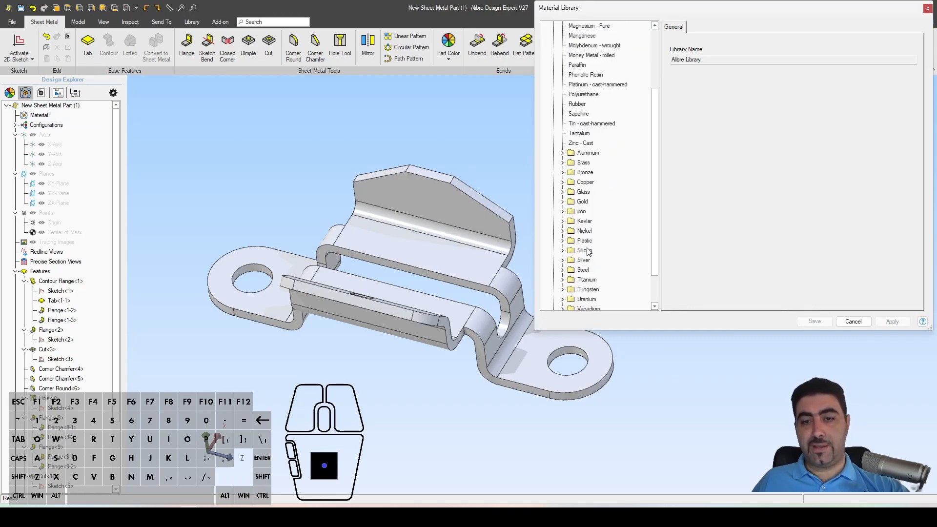
pyautogui.click(562, 271)
pyautogui.scroll(-5, 601, 170)
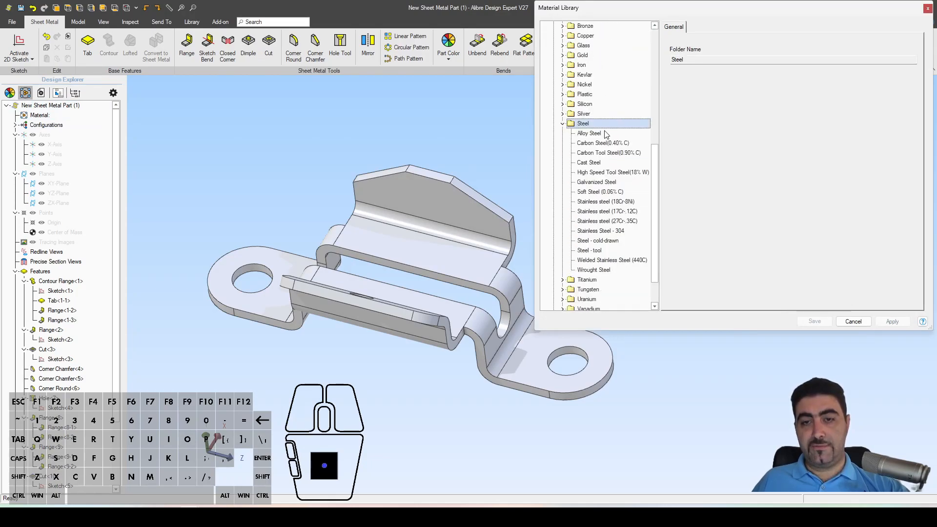
pyautogui.click(604, 135)
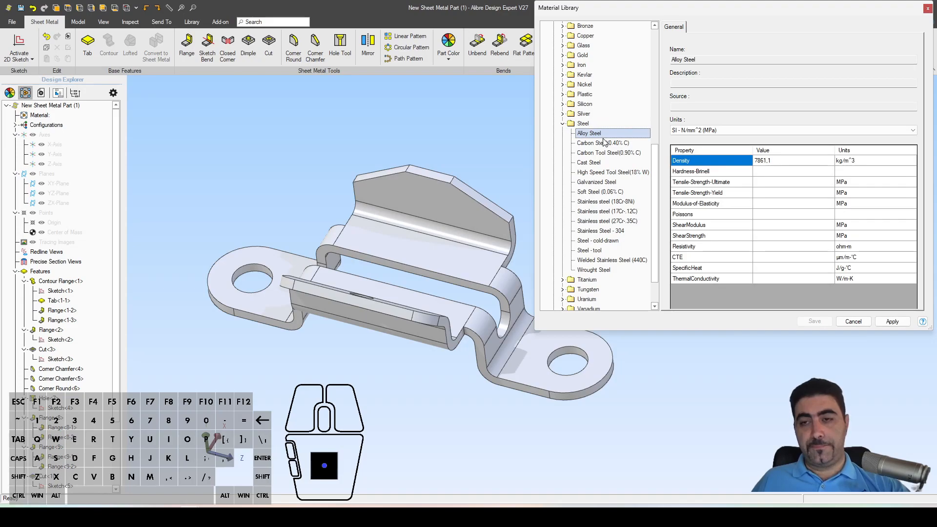
pyautogui.click(608, 144)
pyautogui.click(611, 153)
pyautogui.click(611, 163)
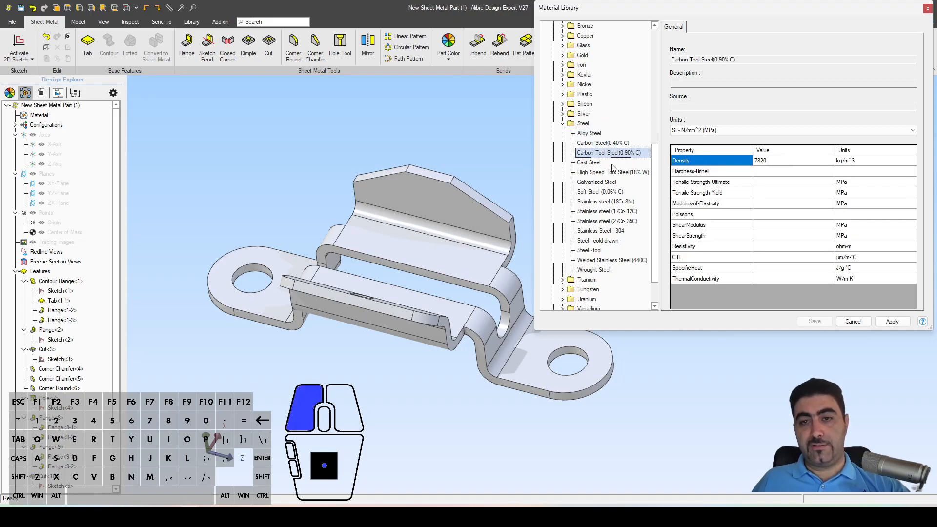
pyautogui.click(611, 171)
pyautogui.click(610, 182)
pyautogui.click(608, 192)
pyautogui.click(609, 201)
pyautogui.click(609, 211)
pyautogui.click(610, 222)
pyautogui.click(612, 232)
pyautogui.click(611, 241)
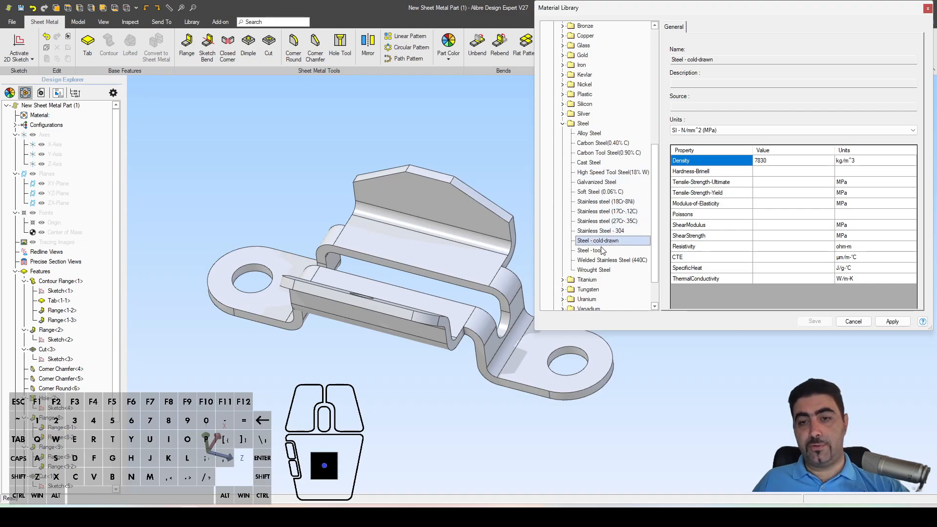
pyautogui.click(603, 251)
pyautogui.click(604, 260)
pyautogui.click(606, 271)
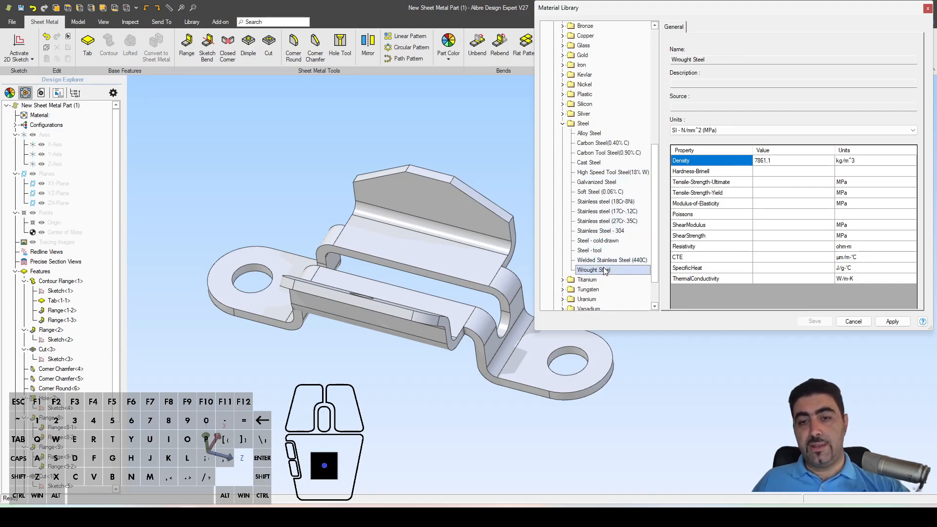
pyautogui.click(590, 136)
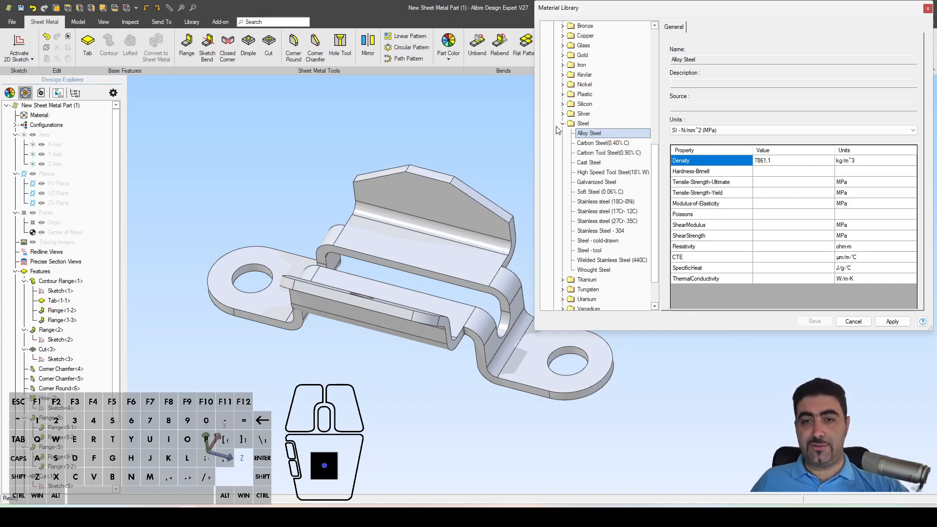
# Step: Examine the available options for a library steel, the Material Library root and Maniac's Library, and close the material library without applying a material
pyautogui.rightClick(600, 145)
pyautogui.click(602, 147)
pyautogui.rightClick(614, 143)
pyautogui.click(643, 148)
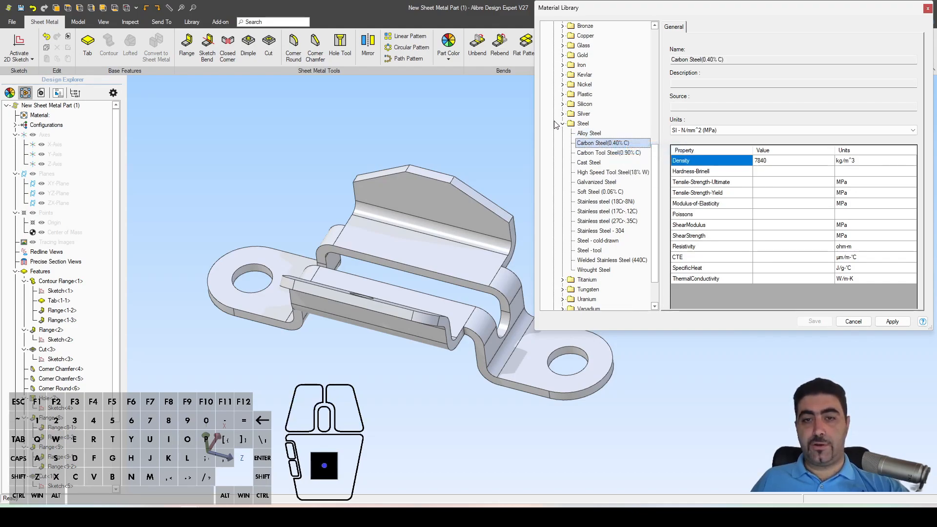
pyautogui.click(563, 123)
pyautogui.scroll(8, 624, 208)
pyautogui.click(554, 36)
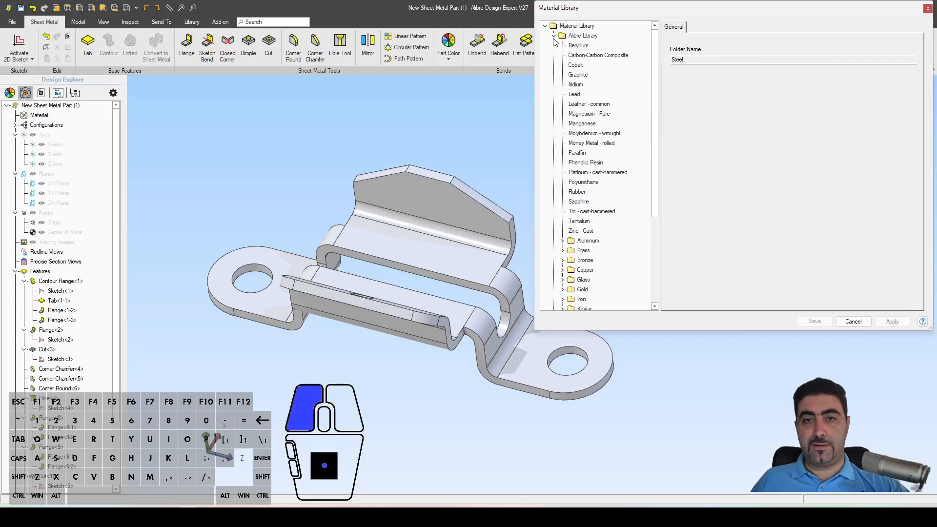
pyautogui.rightClick(575, 28)
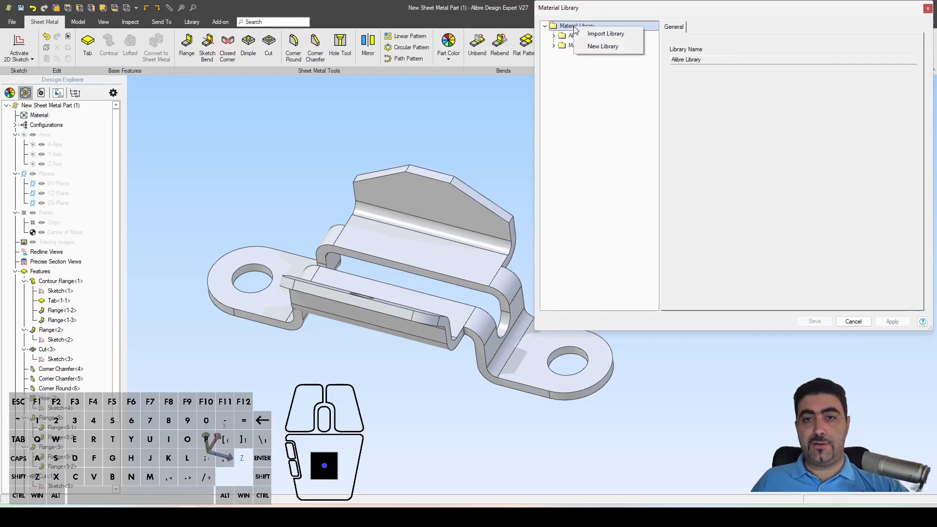
pyautogui.click(628, 46)
pyautogui.click(588, 46)
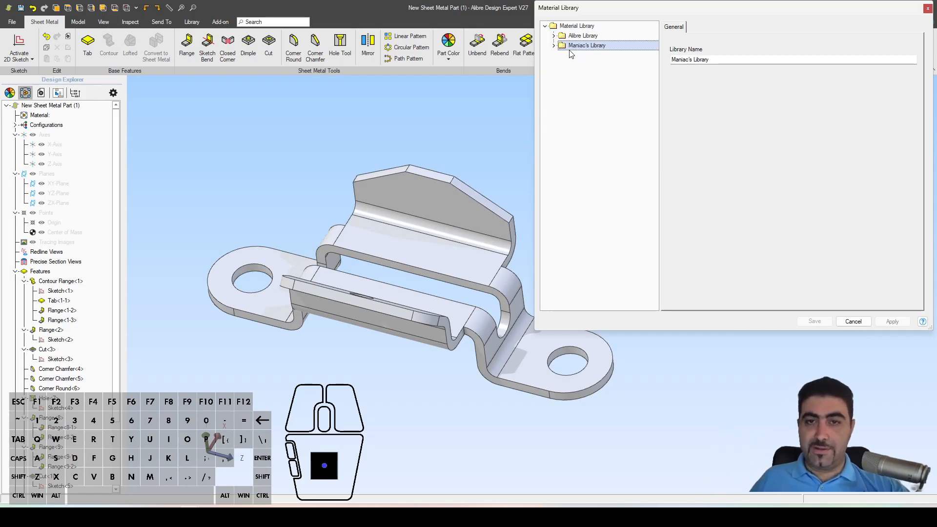
pyautogui.rightClick(593, 46)
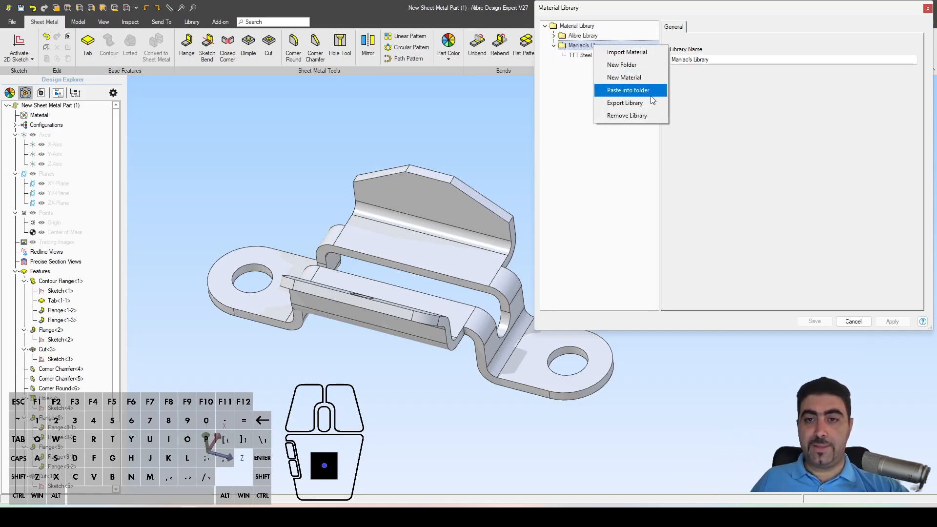
pyautogui.click(627, 181)
pyautogui.press('Escape')
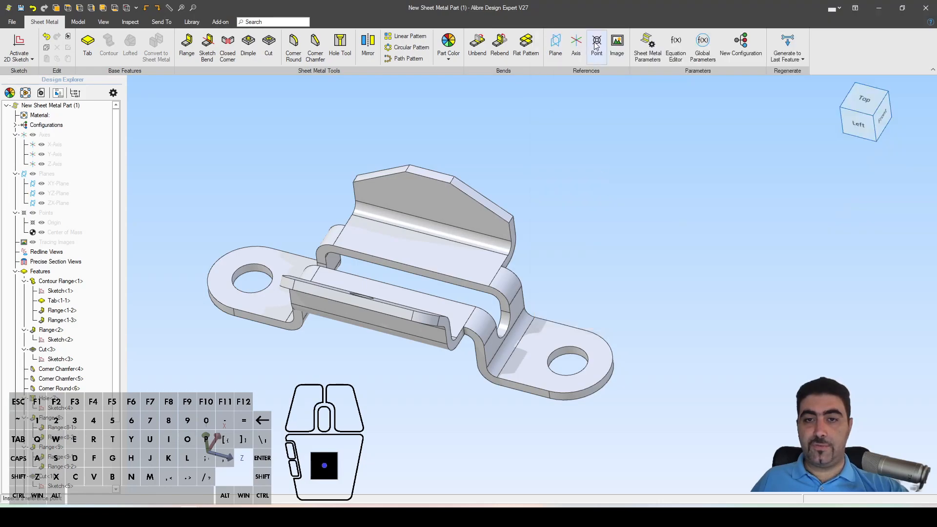
# Step: Assign the TTT Steel material from Maniac's Library to the bracket
pyautogui.click(25, 94)
pyautogui.click(586, 45)
pyautogui.click(554, 46)
pyautogui.click(590, 56)
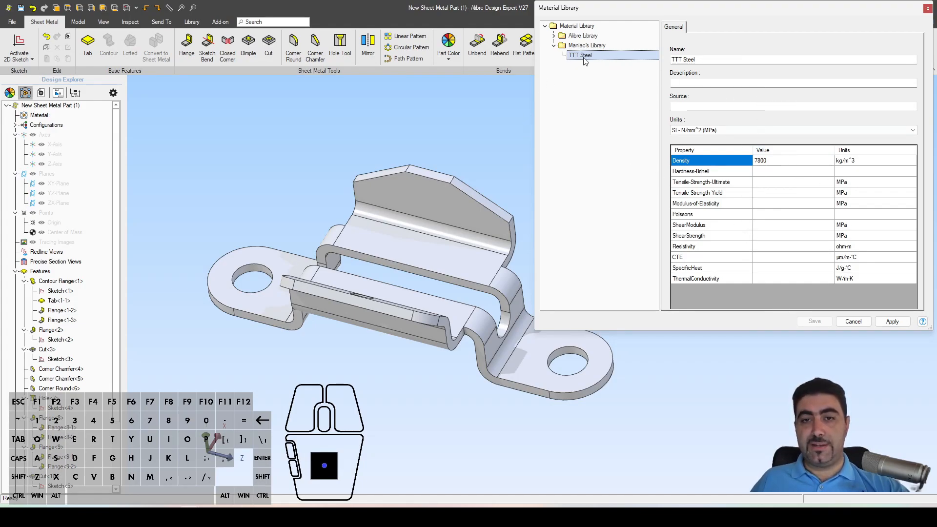
pyautogui.click(892, 322)
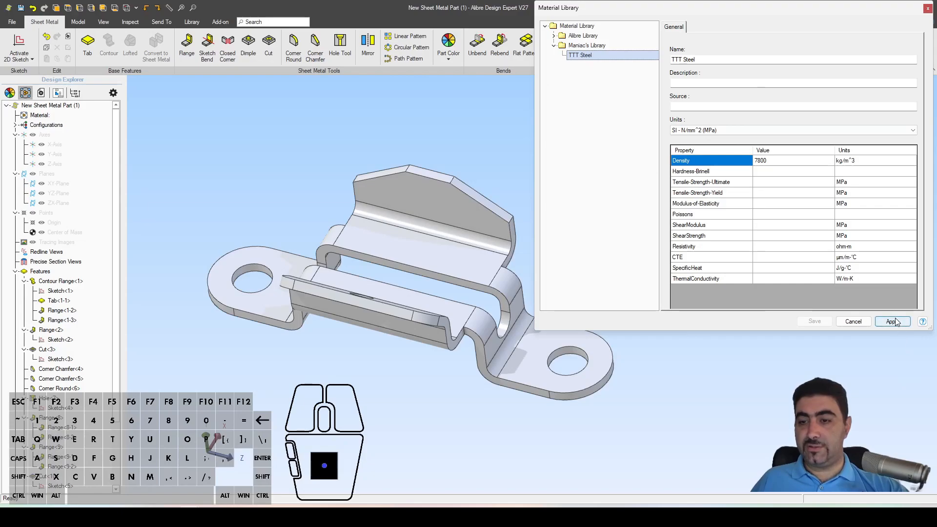
pyautogui.moveTo(171, 212); pyautogui.dragTo(250, 214, button='middle')
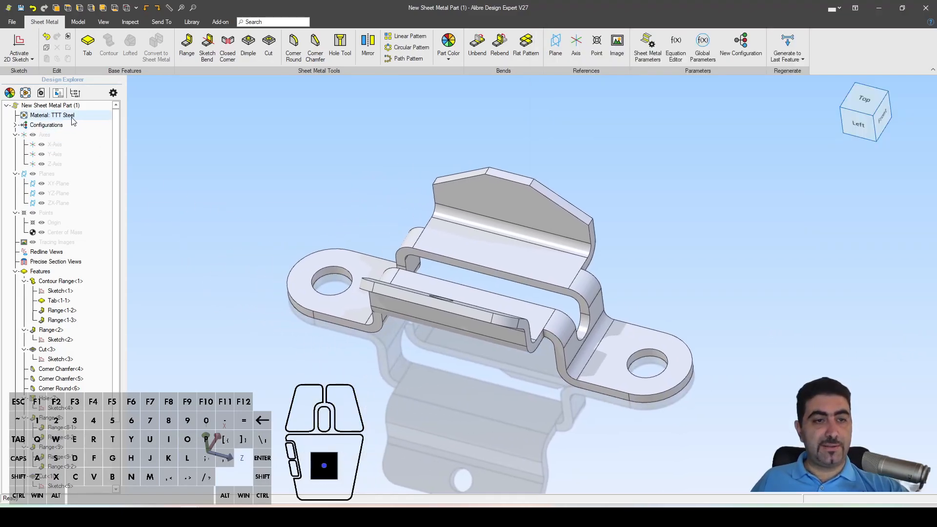
pyautogui.press('Escape')
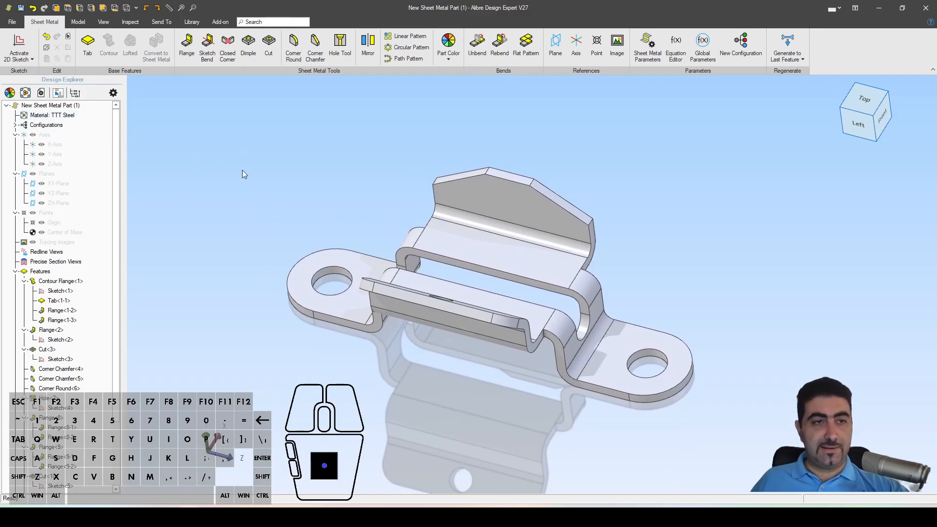
# Step: Calculate the bracket's physical properties at medium accuracy, read its mass and close the results
pyautogui.click(130, 21)
pyautogui.click(43, 43)
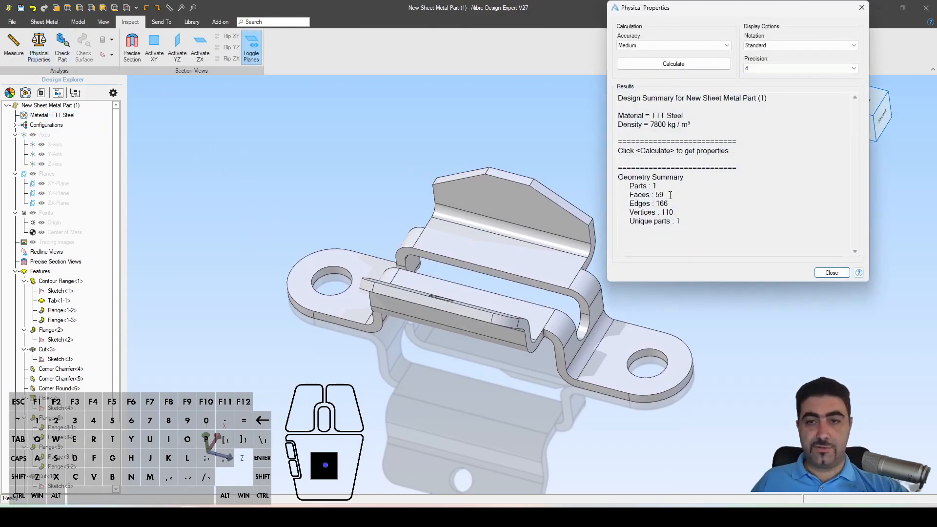
pyautogui.click(699, 65)
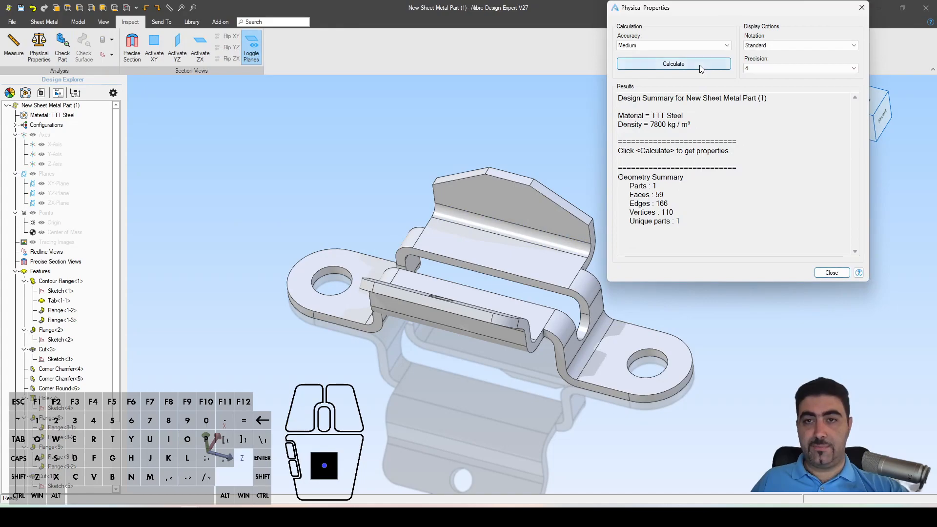
pyautogui.moveTo(643, 150); pyautogui.dragTo(676, 151)
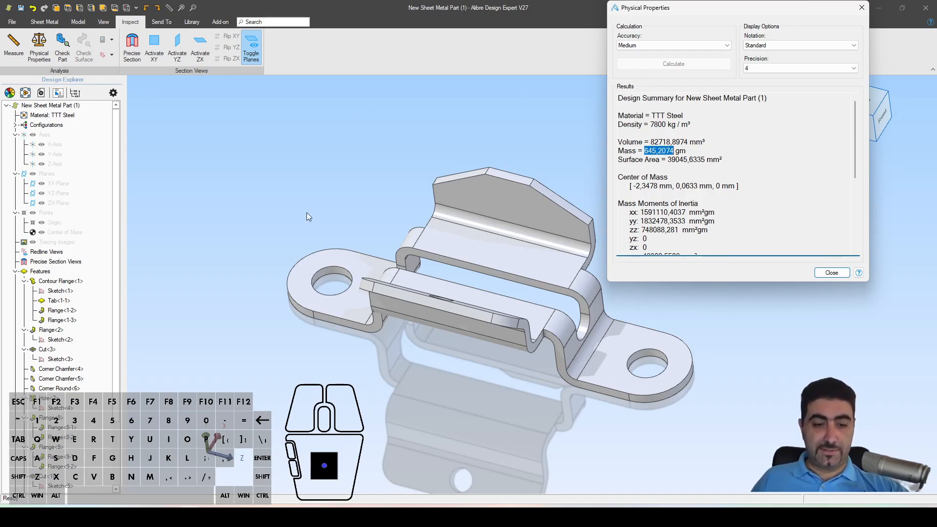
pyautogui.click(383, 212)
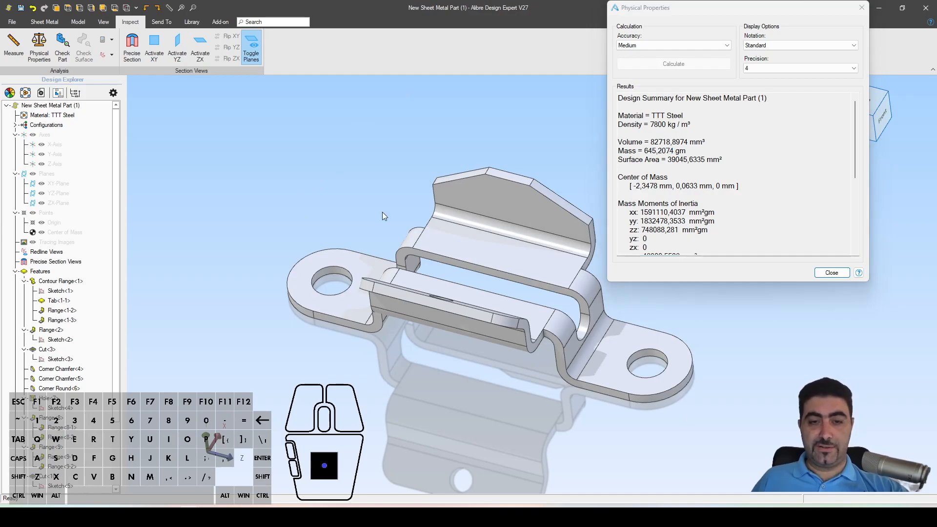
pyautogui.moveTo(394, 206); pyautogui.dragTo(382, 215, button='middle')
pyautogui.moveTo(381, 215); pyautogui.dragTo(316, 189, button='right')
pyautogui.click(831, 272)
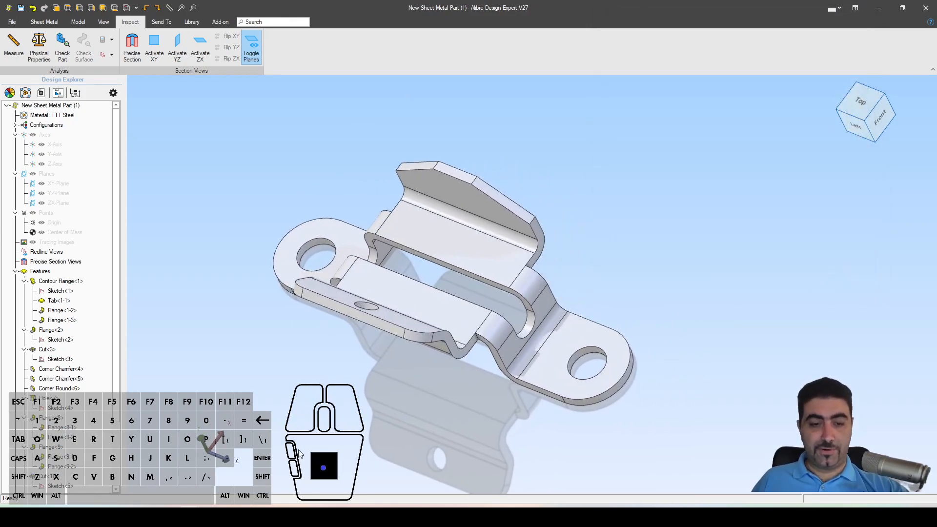
# Step: Check the correct mass and tolerance in the YouTube challenge video, and recalculate the bracket's physical properties in Alibre Design for comparison
pyautogui.click(246, 469)
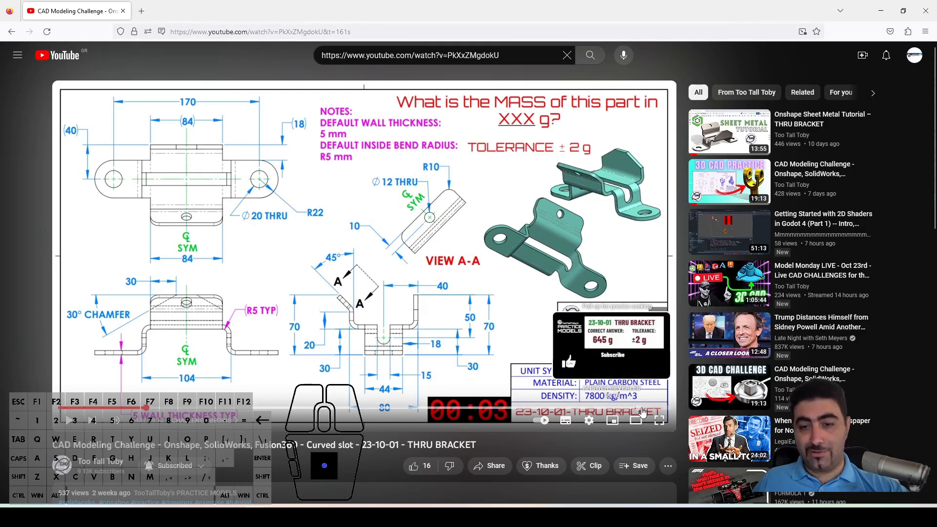
pyautogui.click(642, 413)
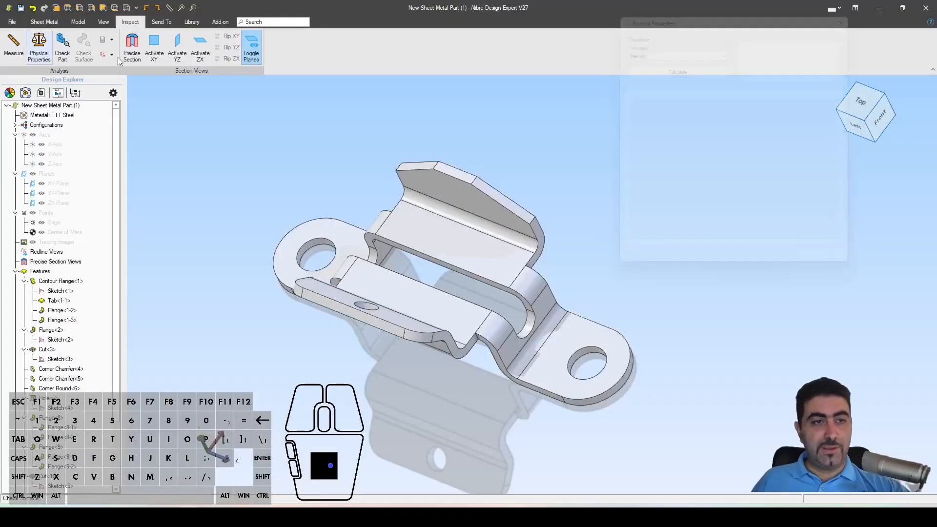
pyautogui.click(668, 66)
pyautogui.moveTo(644, 149); pyautogui.dragTo(687, 150)
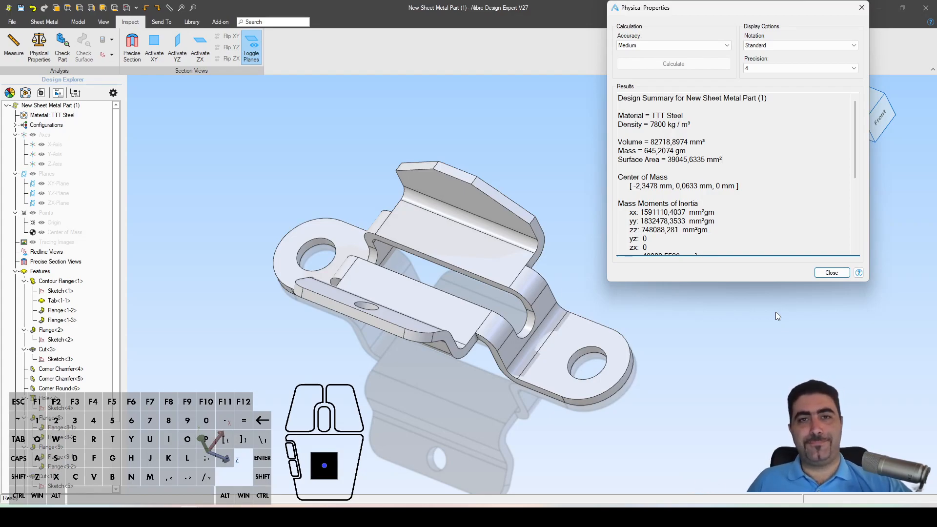
pyautogui.click(832, 273)
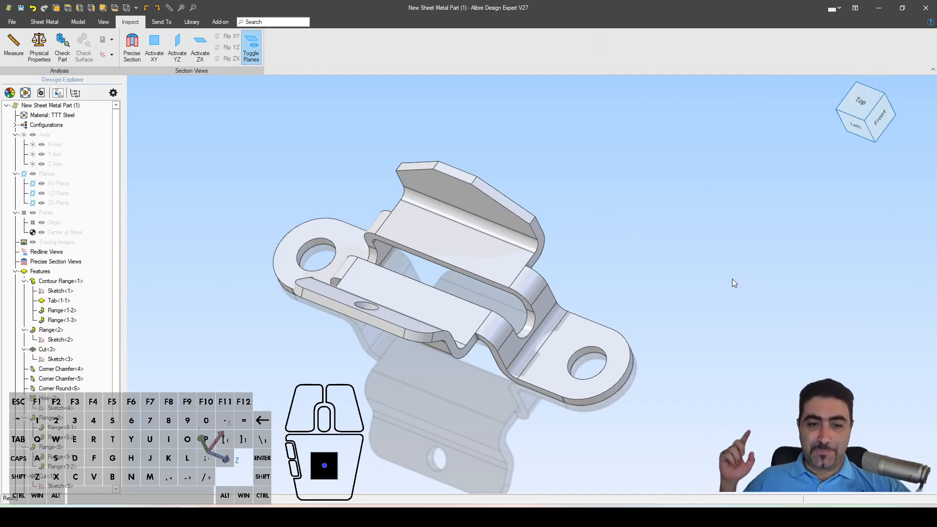
# Step: Inspect the finished bracket from several angles and highlight the first cut feature to see where it lies on the model
pyautogui.moveTo(503, 264); pyautogui.dragTo(488, 237, button='middle')
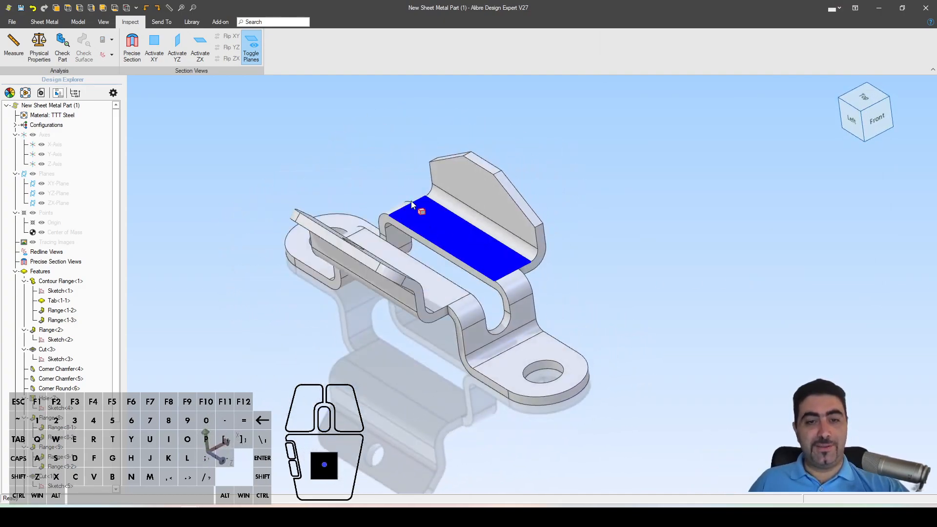
pyautogui.moveTo(362, 183); pyautogui.dragTo(512, 258, button='middle')
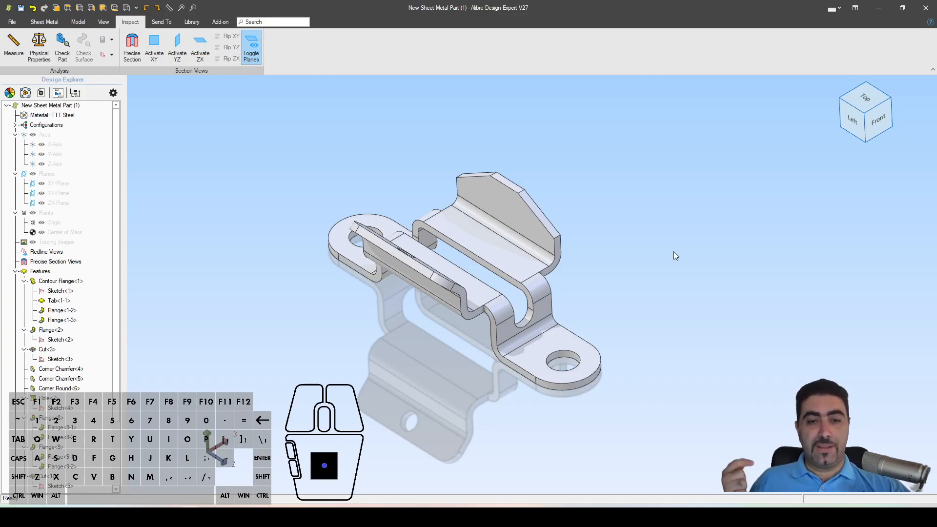
pyautogui.moveTo(453, 221)
pyautogui.mouseDown(button='middle')
pyautogui.moveTo(412, 236)
pyautogui.moveTo(438, 219)
pyautogui.moveTo(420, 230)
pyautogui.moveTo(400, 215)
pyautogui.moveTo(435, 233)
pyautogui.moveTo(414, 234)
pyautogui.moveTo(441, 225)
pyautogui.mouseUp(button='middle')
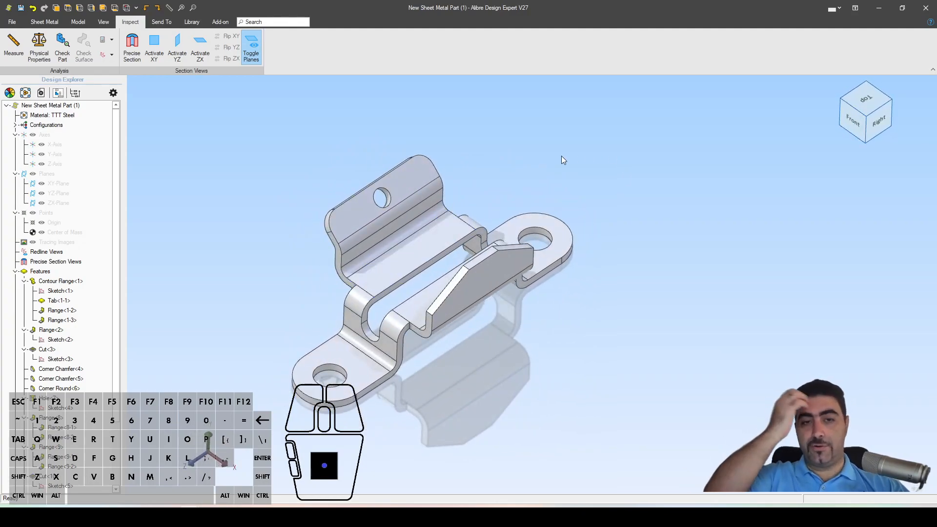
pyautogui.click(47, 349)
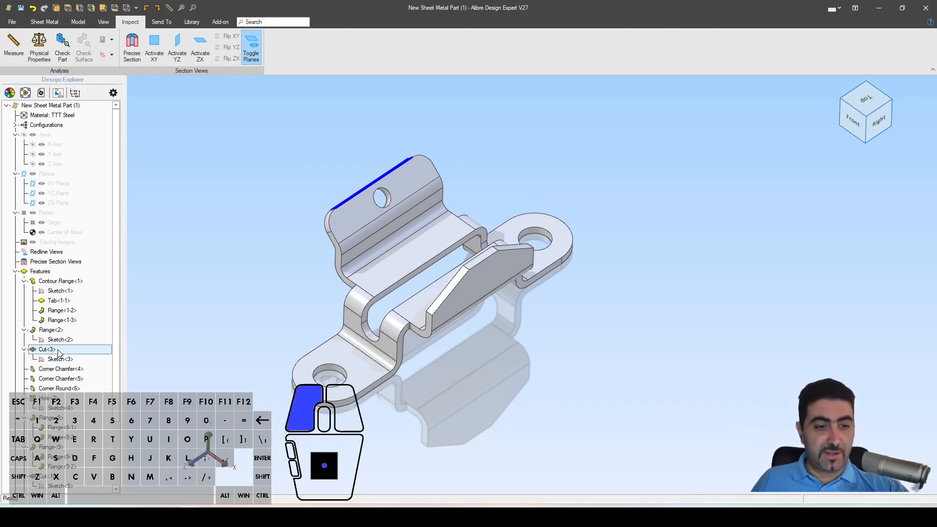
pyautogui.moveTo(226, 243); pyautogui.dragTo(335, 184, button='middle')
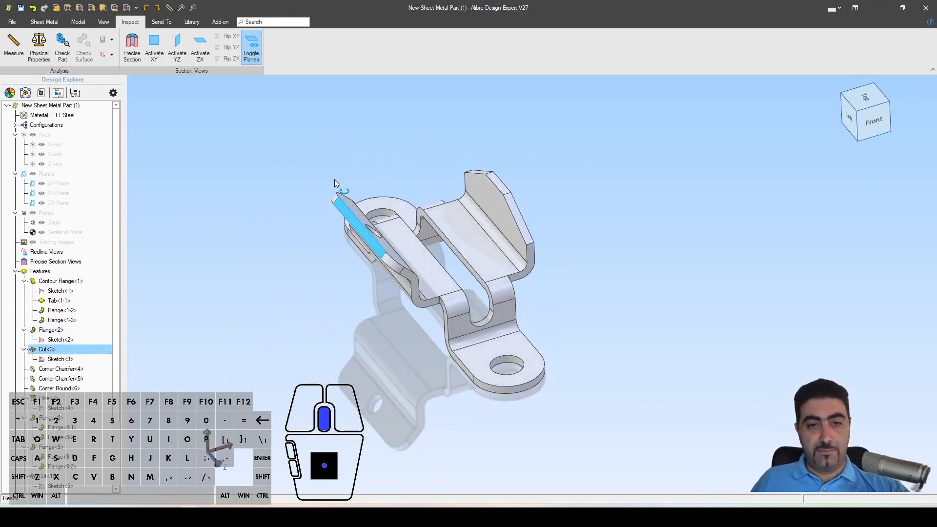
pyautogui.moveTo(271, 245); pyautogui.dragTo(287, 239, button='middle')
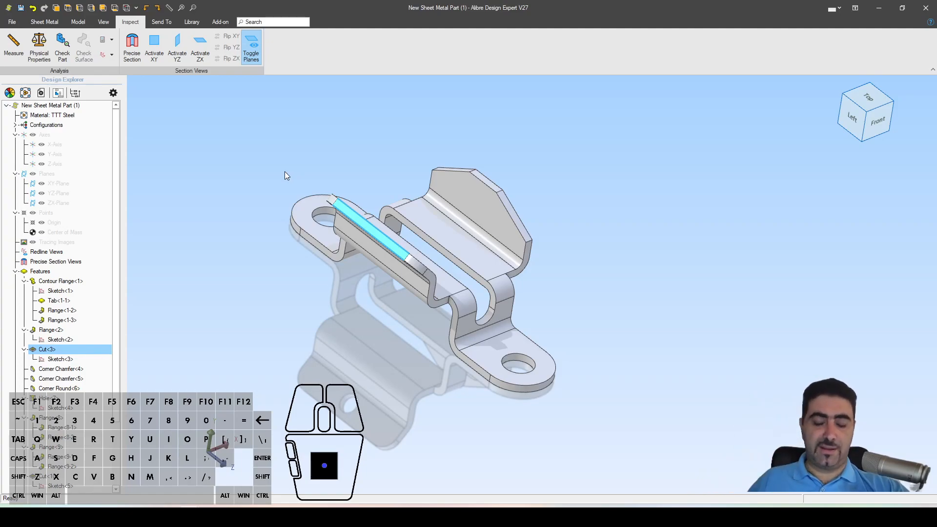
pyautogui.click(576, 282)
pyautogui.moveTo(576, 282); pyautogui.dragTo(536, 292, button='middle')
pyautogui.scroll(3, 541, 312)
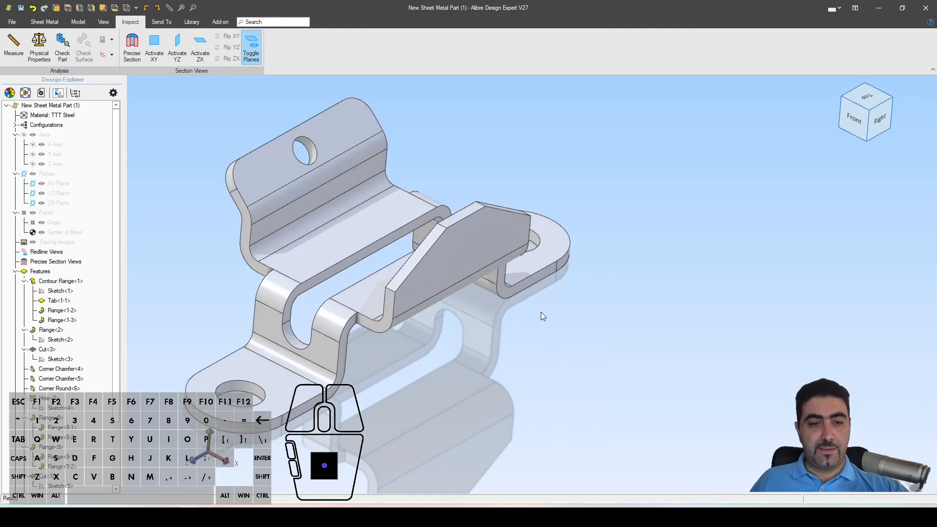
pyautogui.scroll(-1, 540, 312)
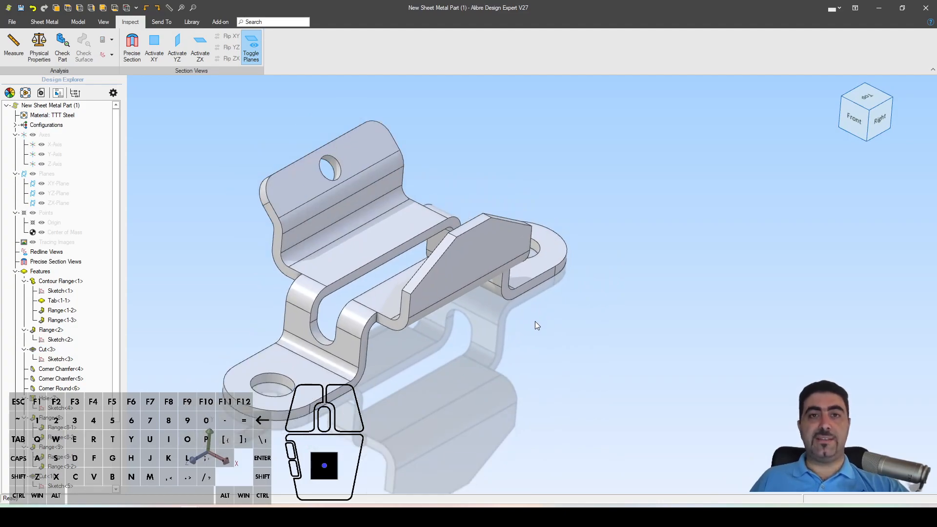